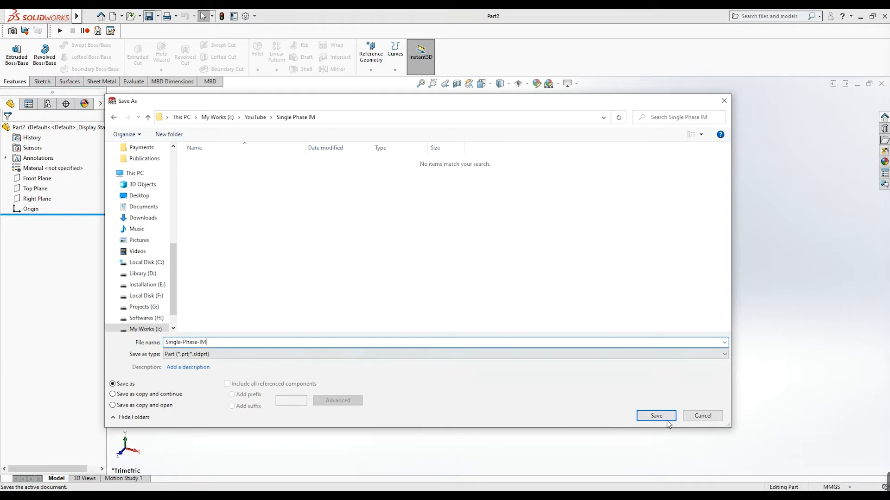
Save the part as Single-Phase-IM and start a sketch on the Front Plane.
click(657, 416)
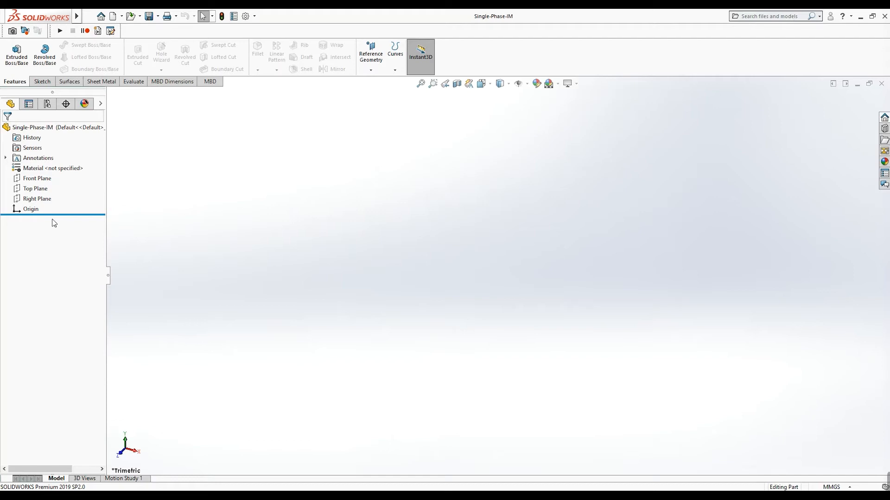
click(39, 184)
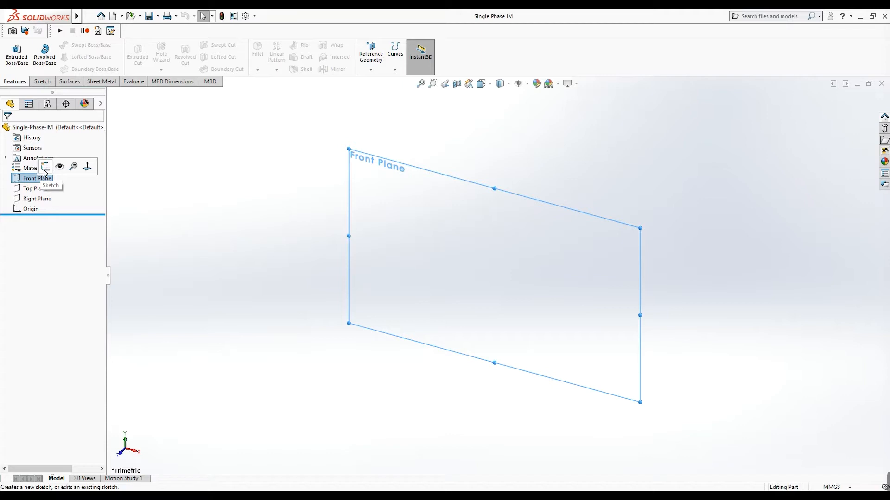
click(46, 166)
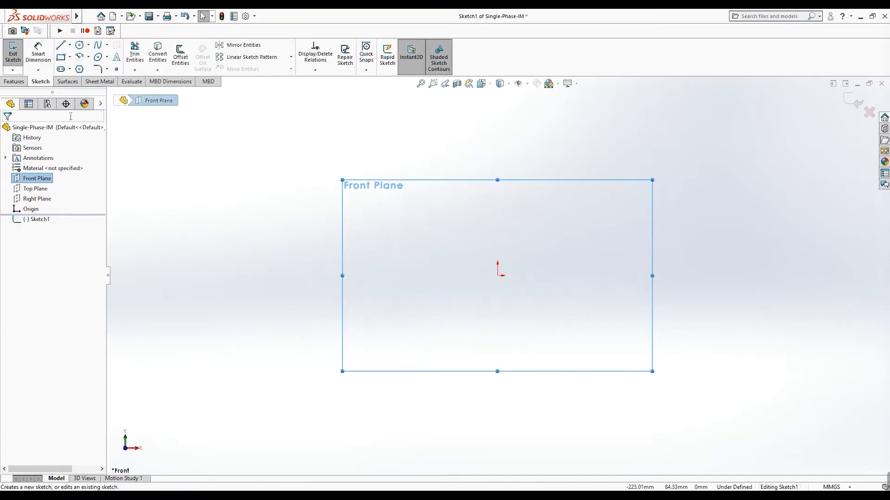
Sketch two concentric circles centred on the origin, with radii of about 106 mm and 51 mm.
click(79, 45)
click(498, 275)
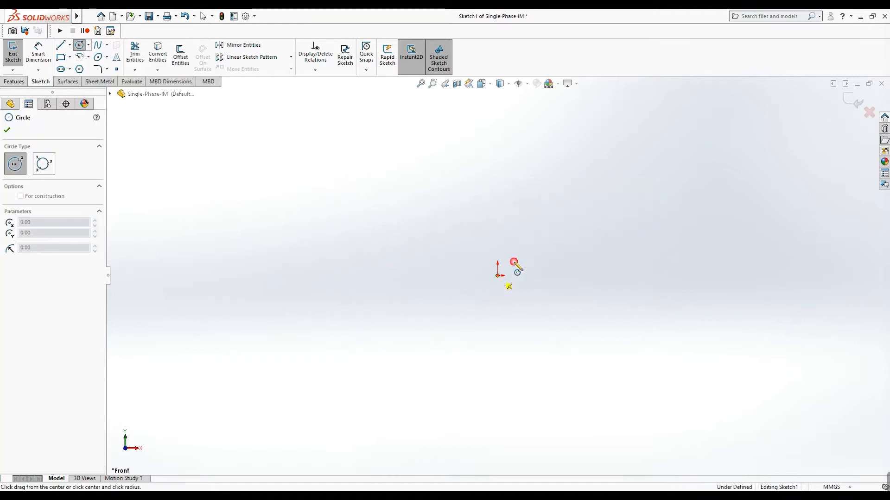
click(663, 195)
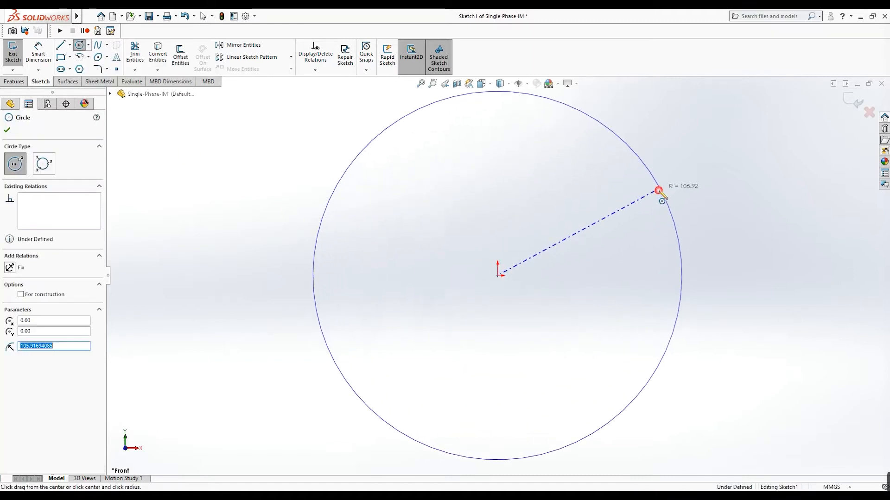
click(498, 276)
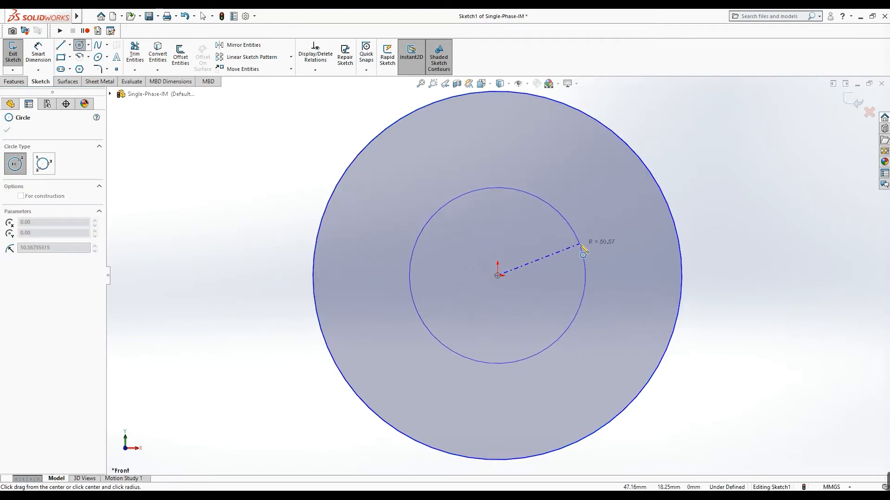
click(578, 260)
click(7, 130)
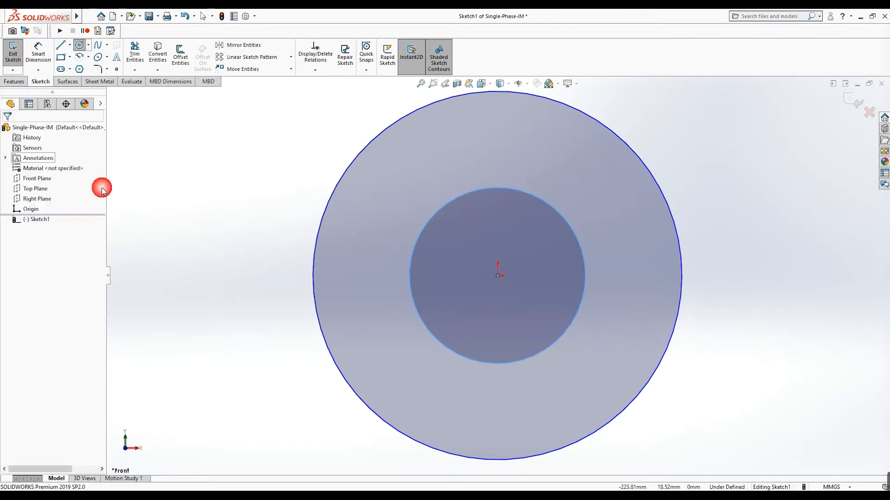
click(275, 265)
scroll(275, 261, up, 2)
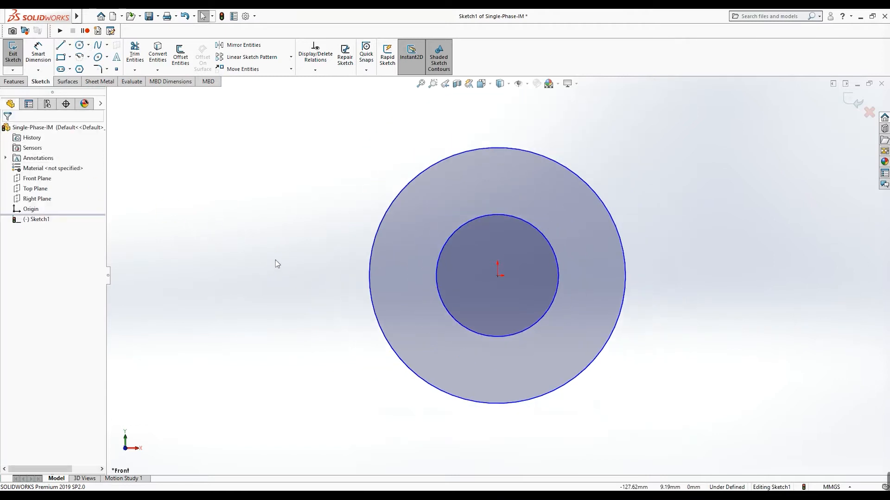
scroll(497, 239, down, 1)
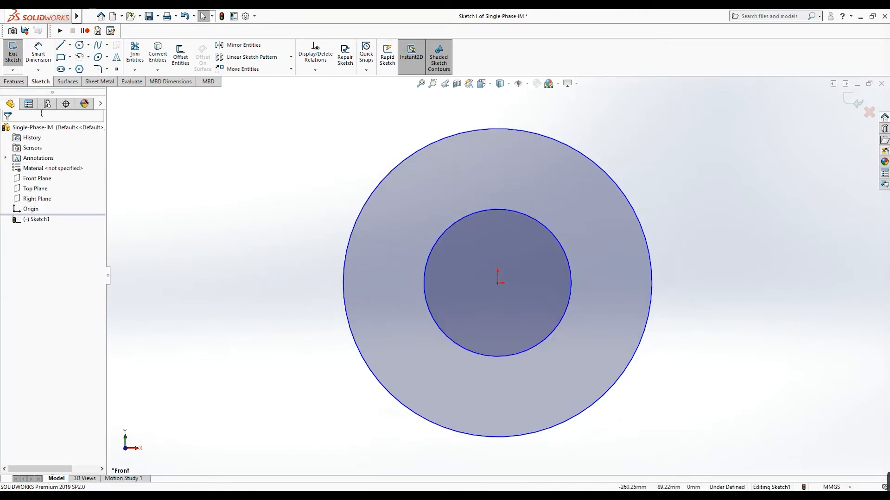
Look up the outer stator diameter in the PDF and dimension the outer circle's diameter as 80 mm.
click(38, 53)
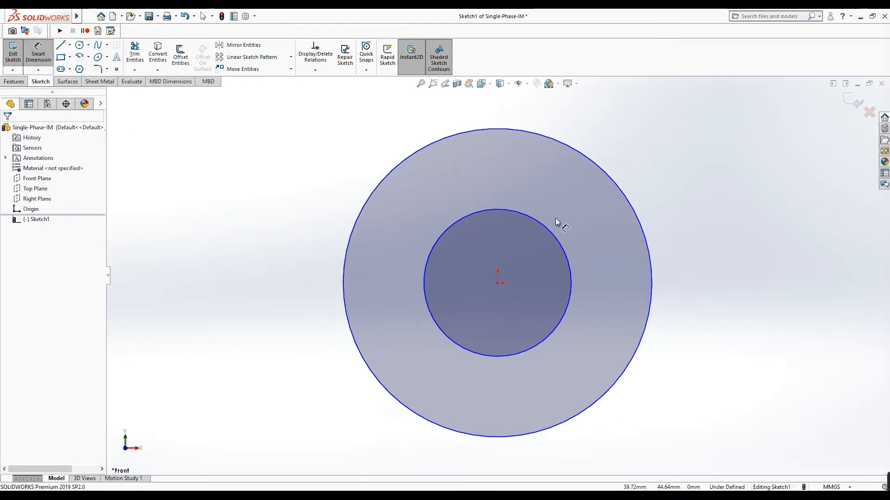
click(649, 247)
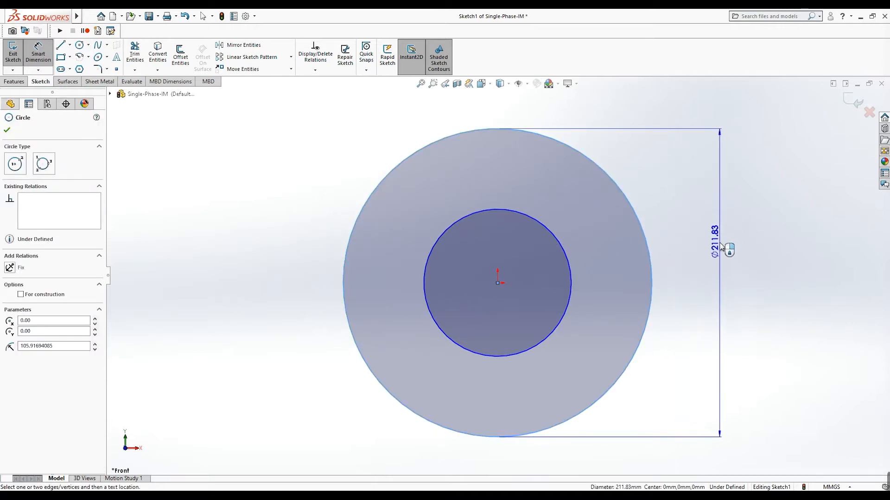
click(663, 367)
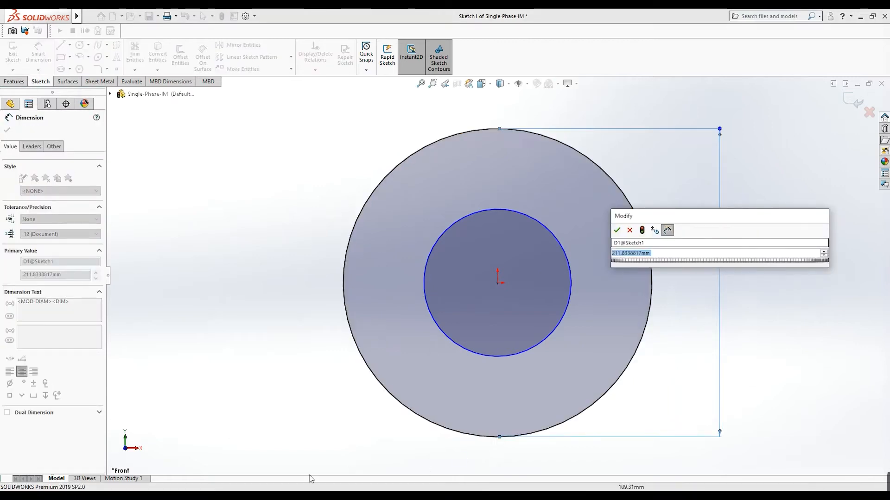
key(alt+Tab)
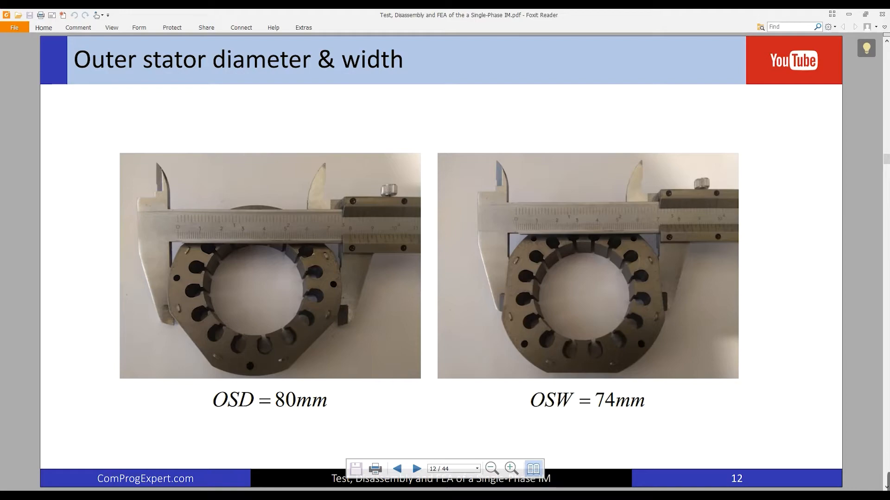
key(alt+Tab)
text(80)
key(Return)
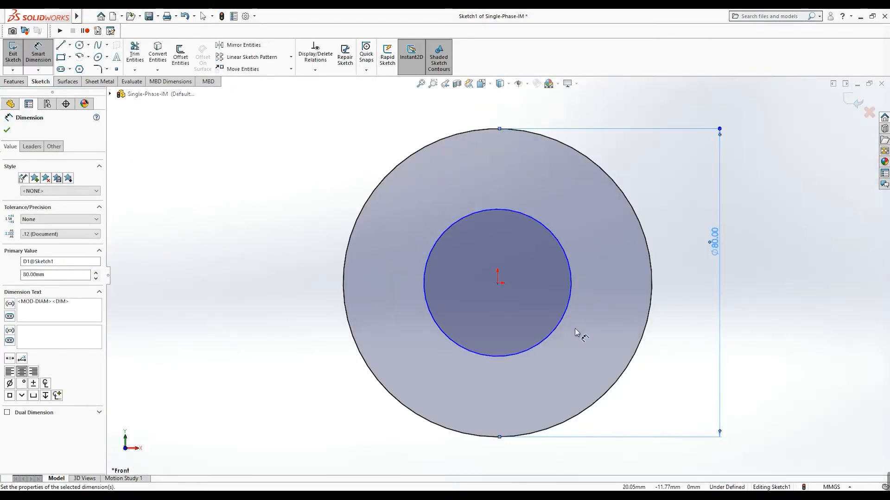
Dimension the inner circle's diameter as 48 mm, taken from the stator bore page of the PDF, and exit the sketch.
click(549, 298)
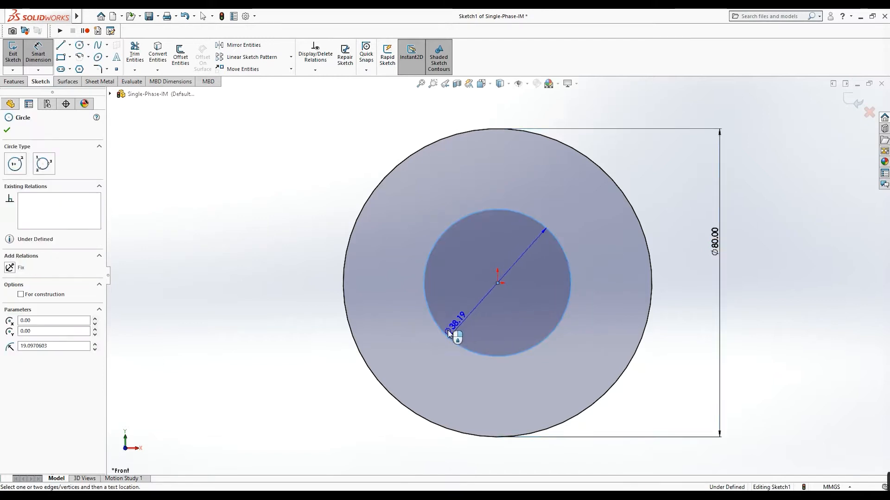
click(288, 367)
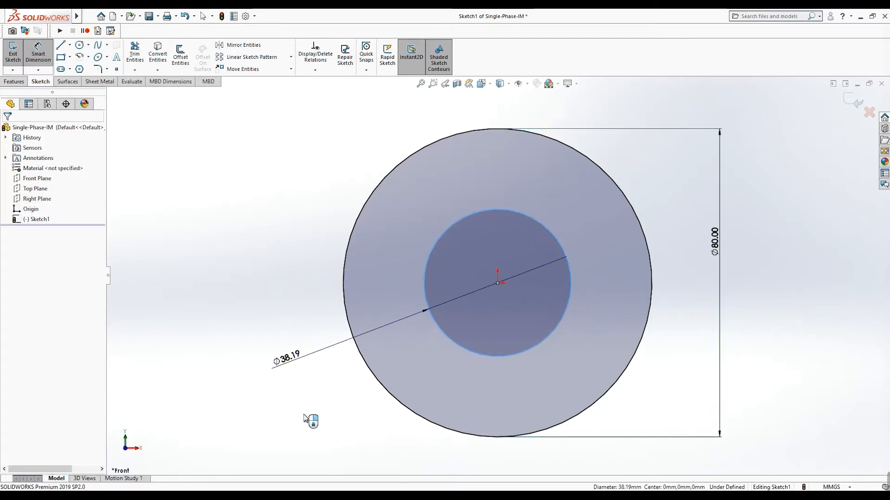
click(241, 493)
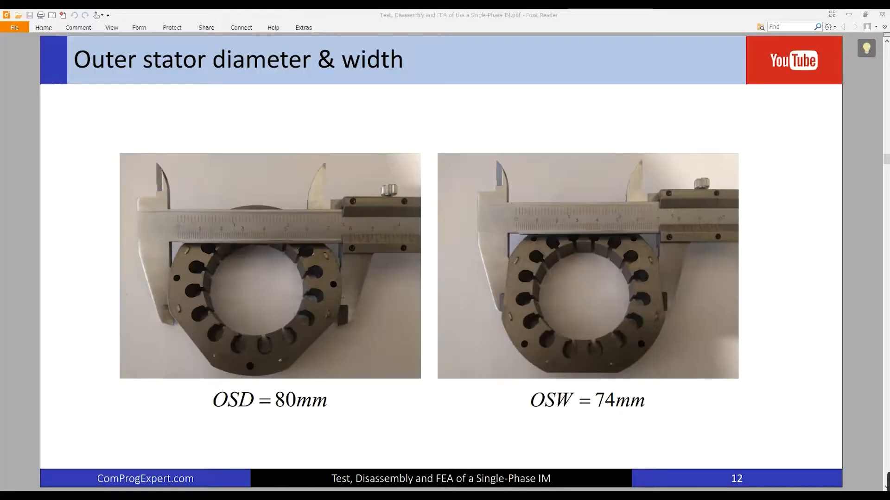
scroll(510, 398, down, 1)
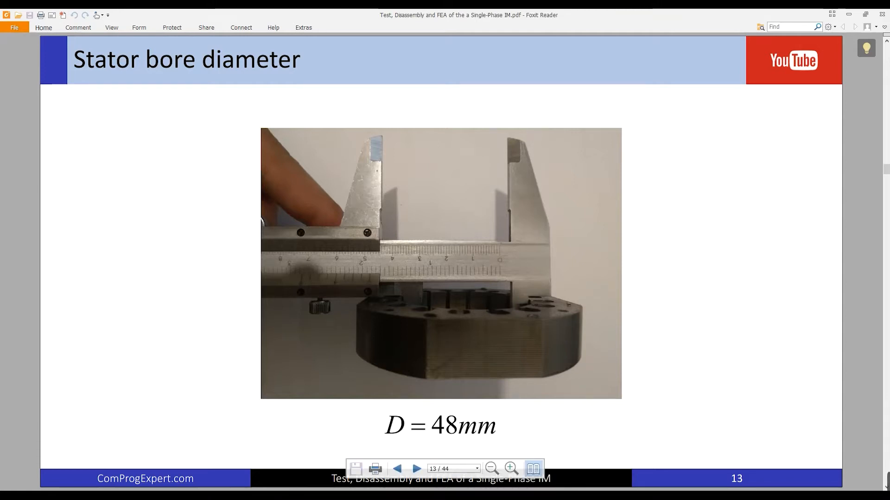
click(291, 497)
text(48)
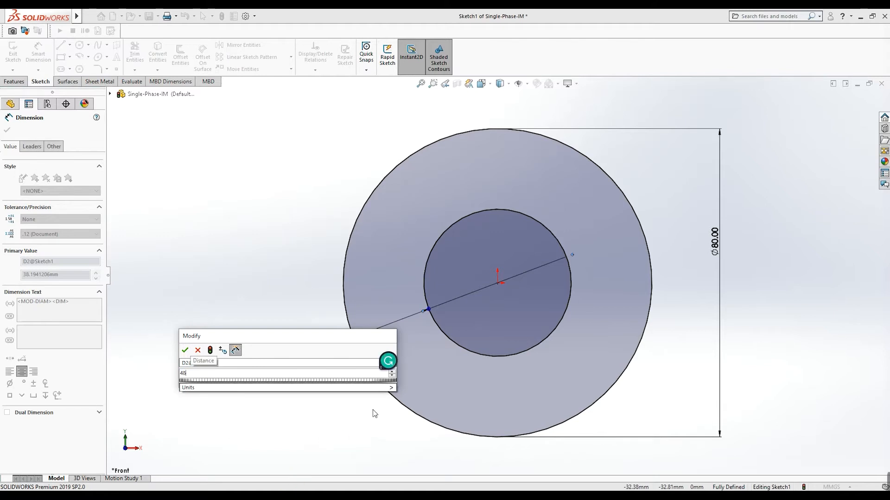
key(Return)
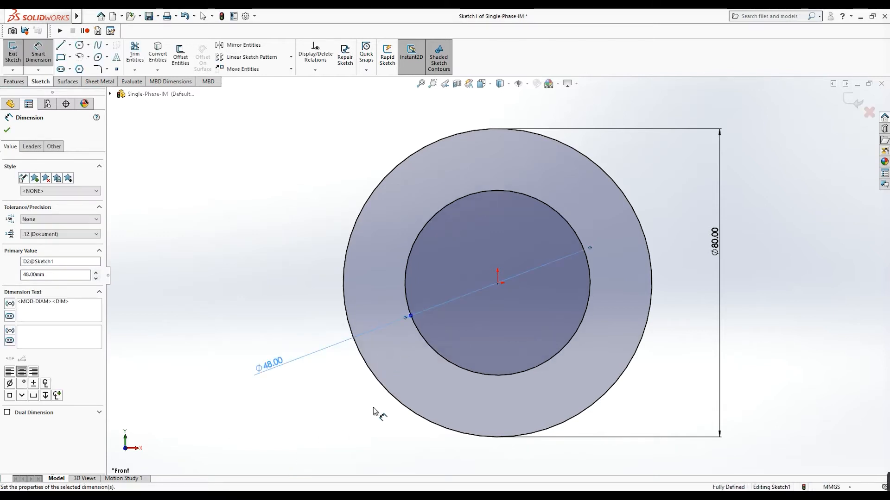
click(8, 131)
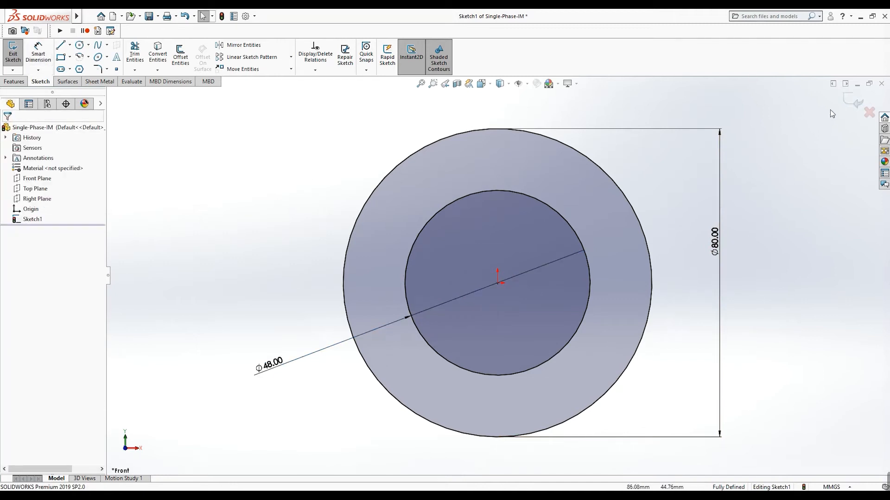
click(848, 99)
Start a blind boss extrusion of the ring sketch with a depth of 60 mm.
scroll(660, 344, up, 4)
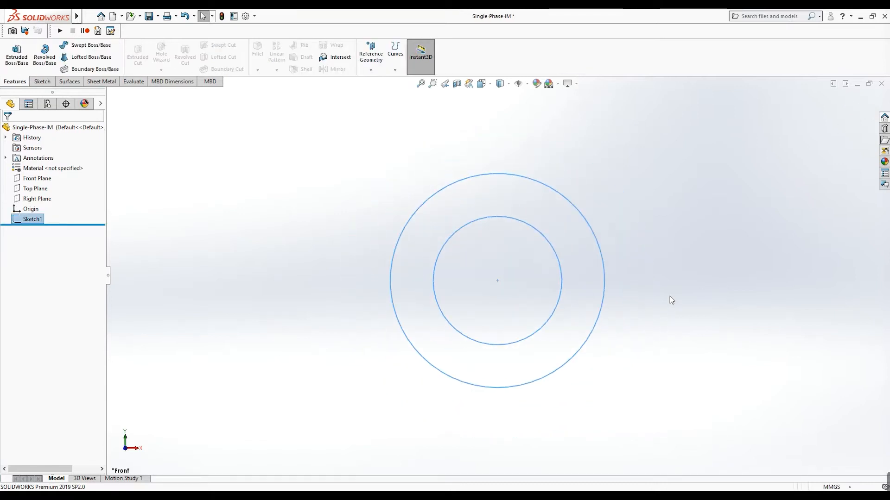
scroll(640, 259, down, 4)
mouse_move(543, 256)
middle_down()
mouse_move(596, 308)
mouse_move(590, 334)
mouse_move(508, 331)
mouse_move(554, 322)
mouse_move(571, 381)
mouse_move(571, 317)
middle_up()
scroll(431, 322, up, 2)
scroll(418, 259, down, 2)
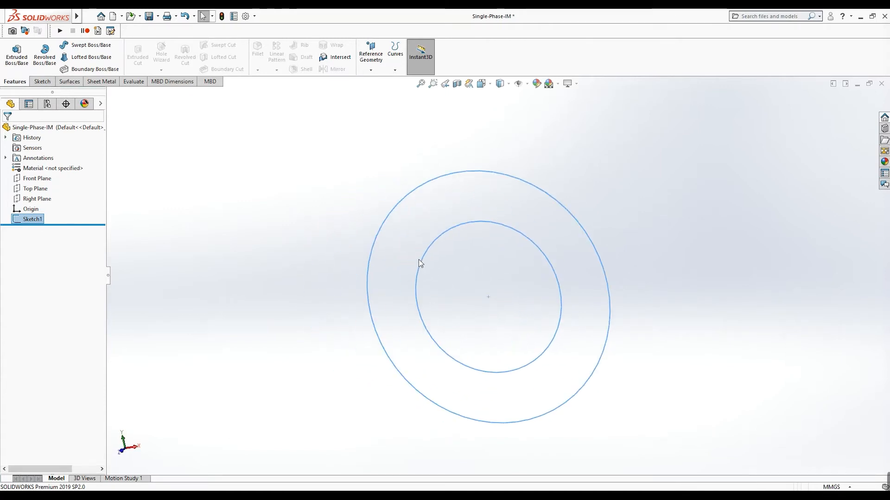
click(18, 57)
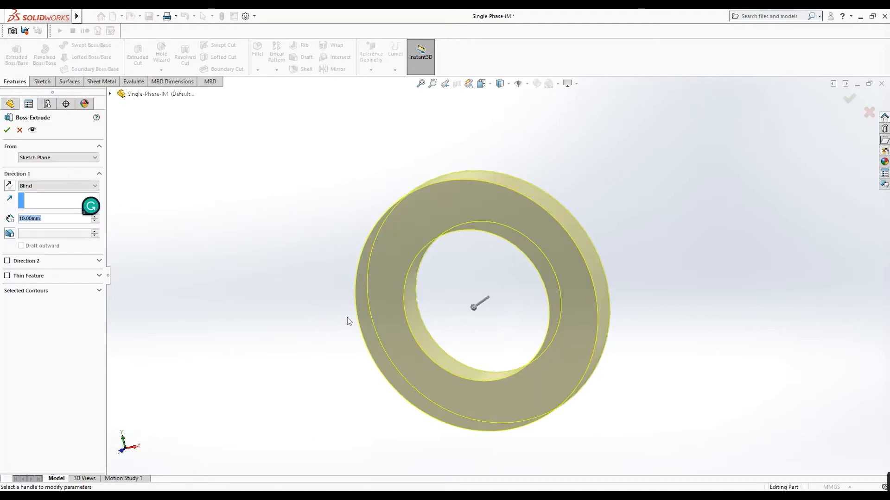
scroll(369, 332, up, 1)
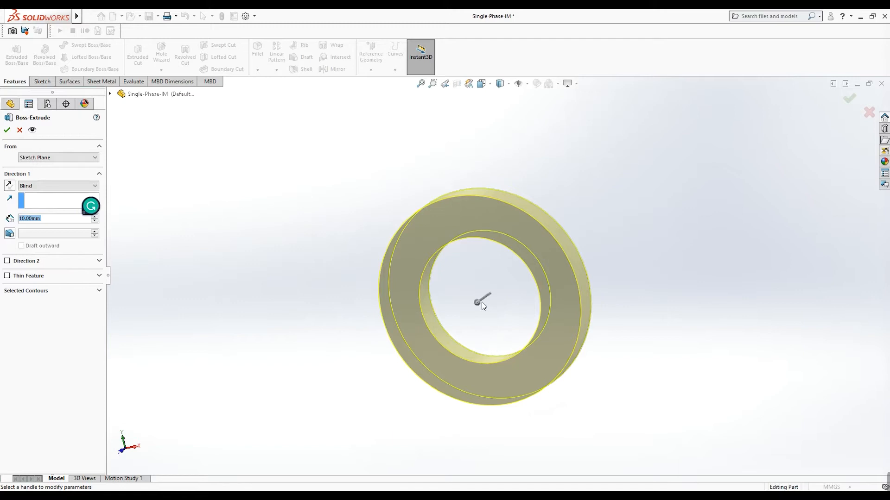
drag(479, 304, 436, 329)
scroll(280, 349, up, 2)
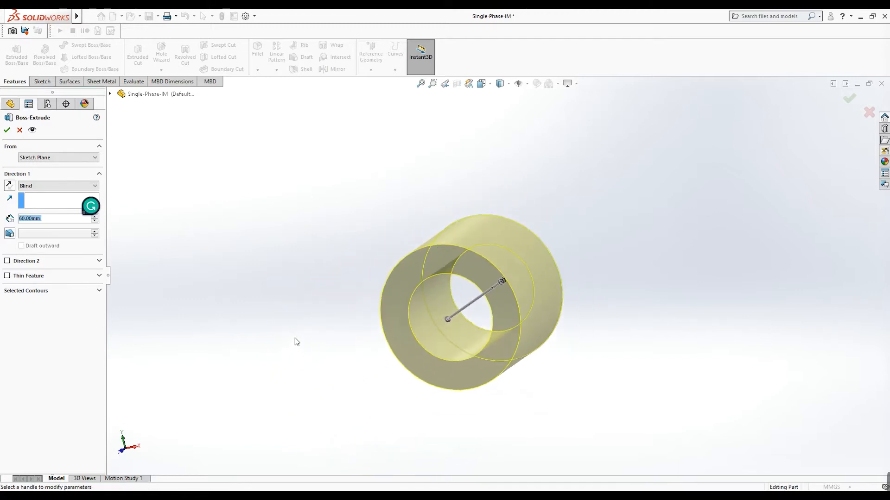
Reduce the ring's extrusion depth to 24 mm using the direction handle in the model.
middle_drag(304, 358, 317, 386)
middle_drag(380, 359, 378, 324)
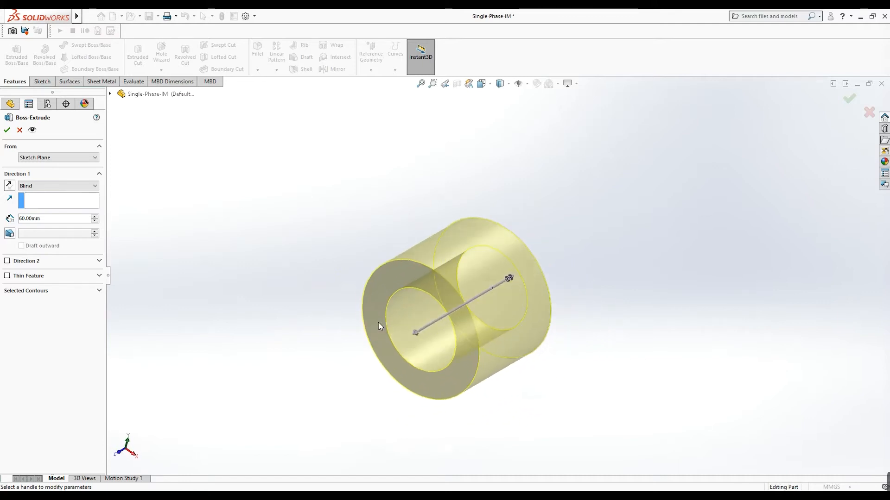
click(415, 333)
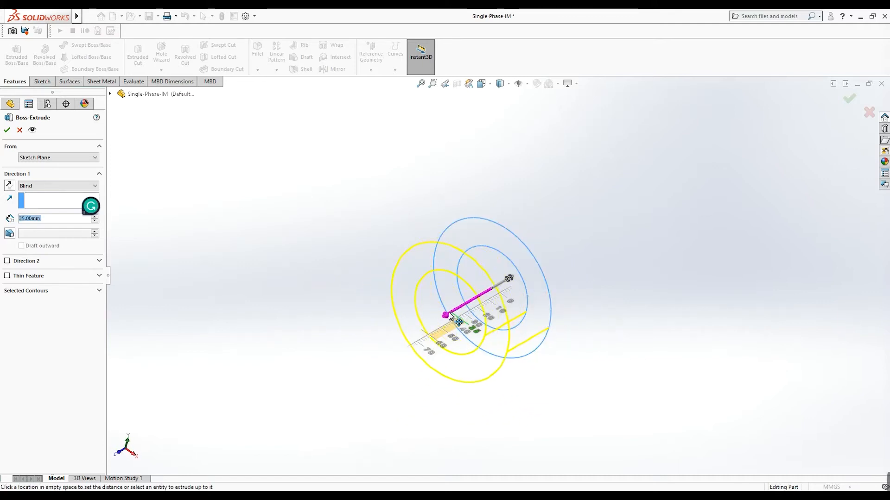
click(469, 307)
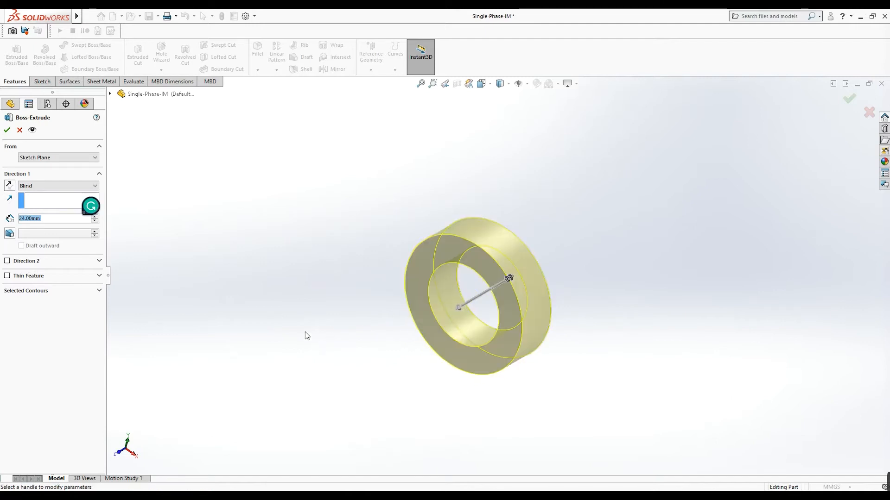
Try the Mid Plane end condition for the ring extrusion and return it to Blind.
click(93, 186)
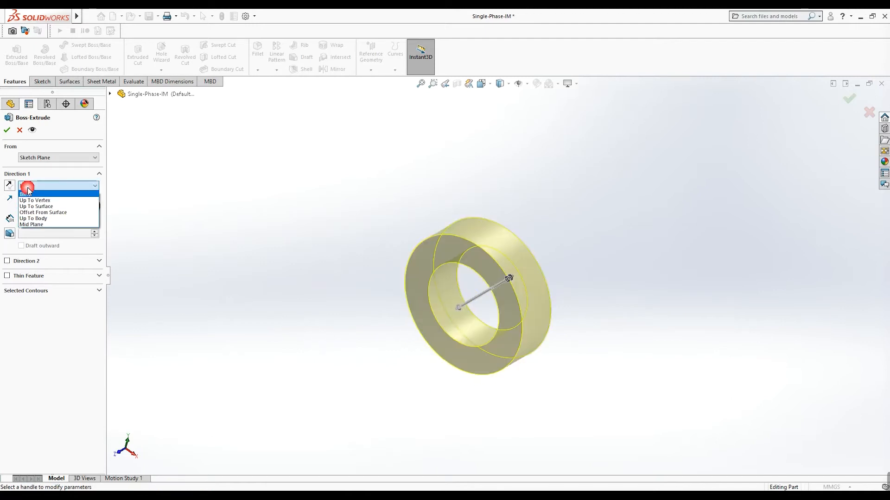
click(32, 224)
scroll(518, 247, down, 1)
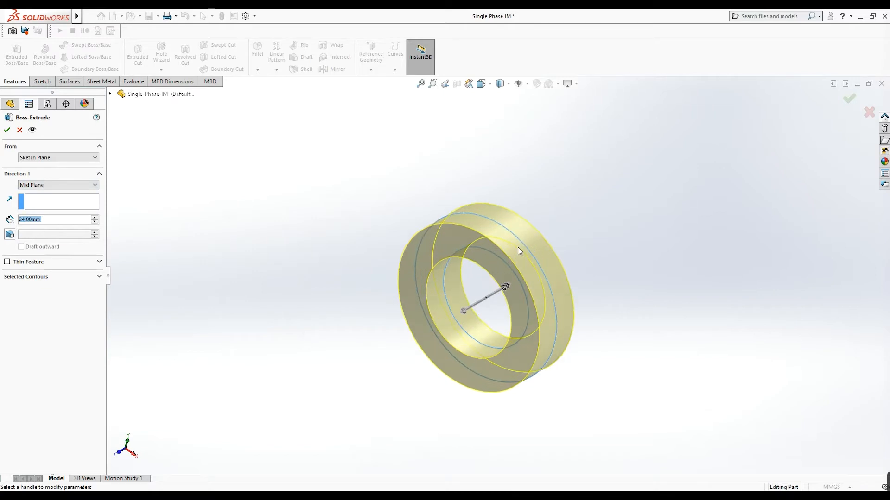
scroll(518, 248, down, 1)
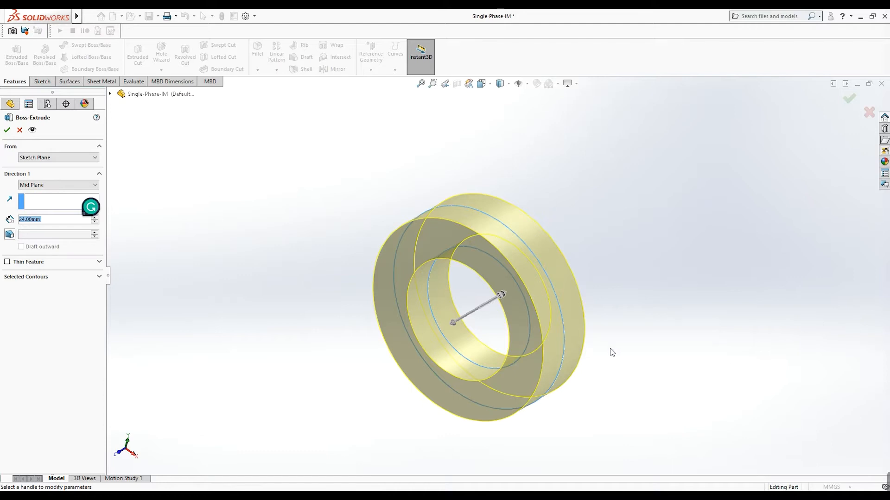
middle_drag(578, 365, 577, 390)
click(53, 184)
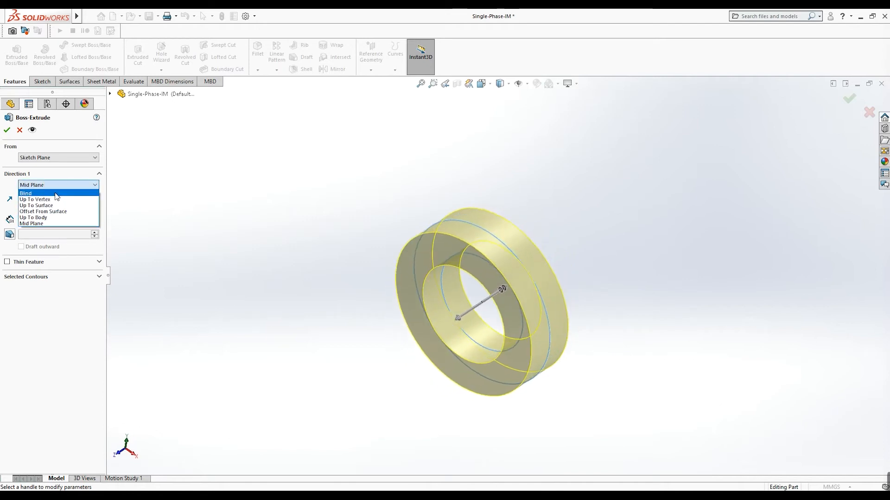
click(56, 194)
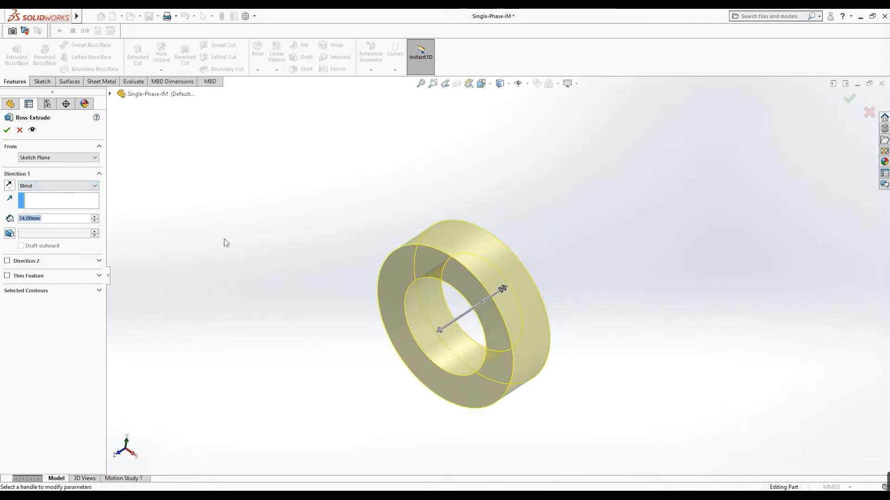
middle_drag(523, 326, 523, 343)
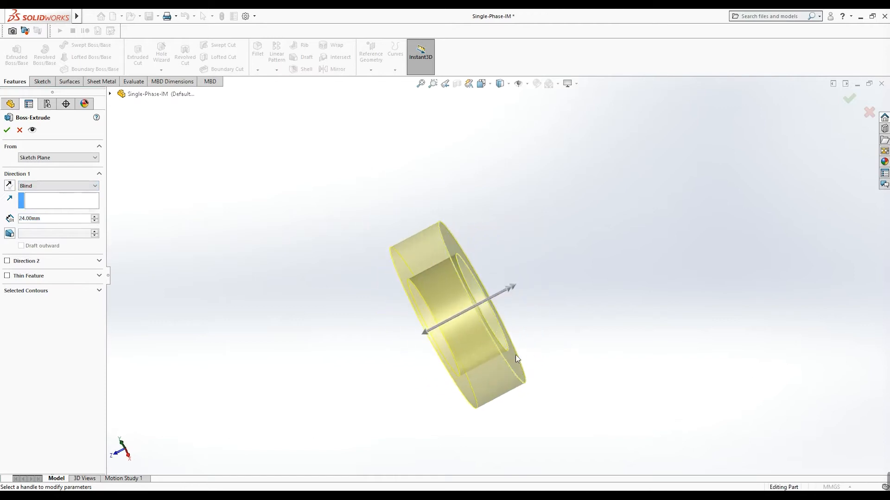
Set the end condition of the ring's boss extrusion to Mid Plane.
click(51, 185)
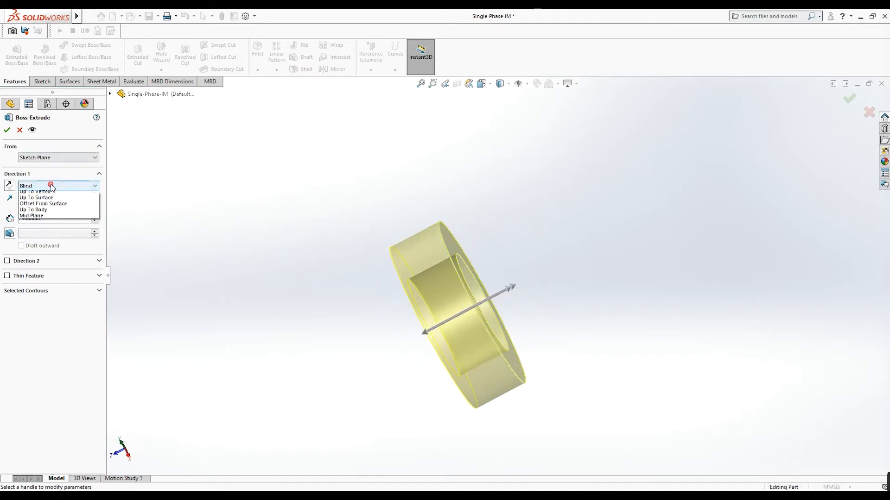
click(47, 224)
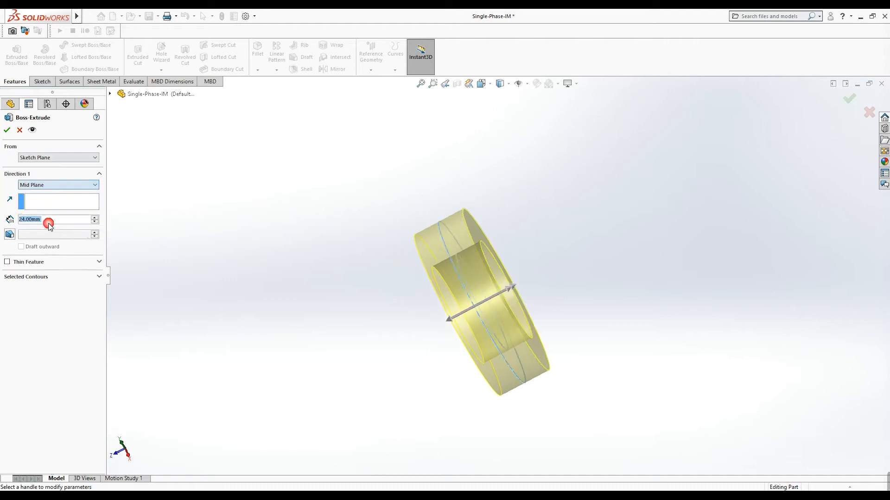
middle_drag(310, 296, 379, 237)
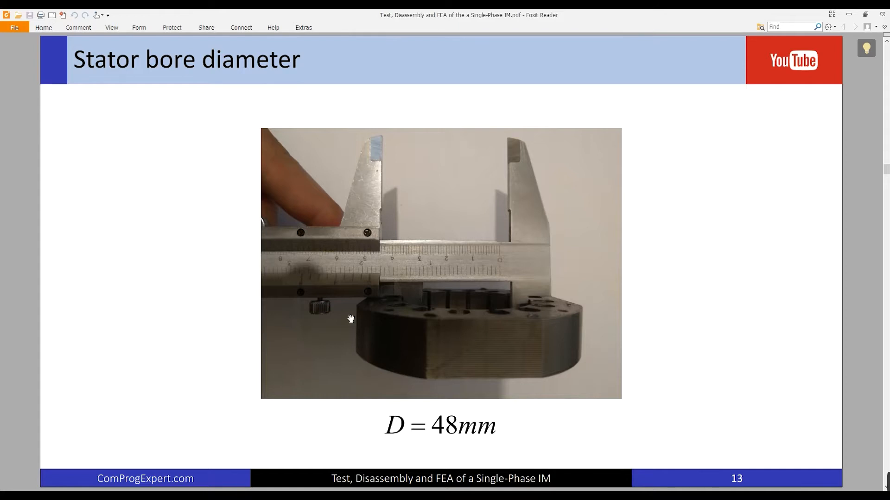
Set the ring's extrusion depth to 16 mm, taken from the motor stack length page of the PDF, and accept the extrusion.
scroll(351, 319, down, 3)
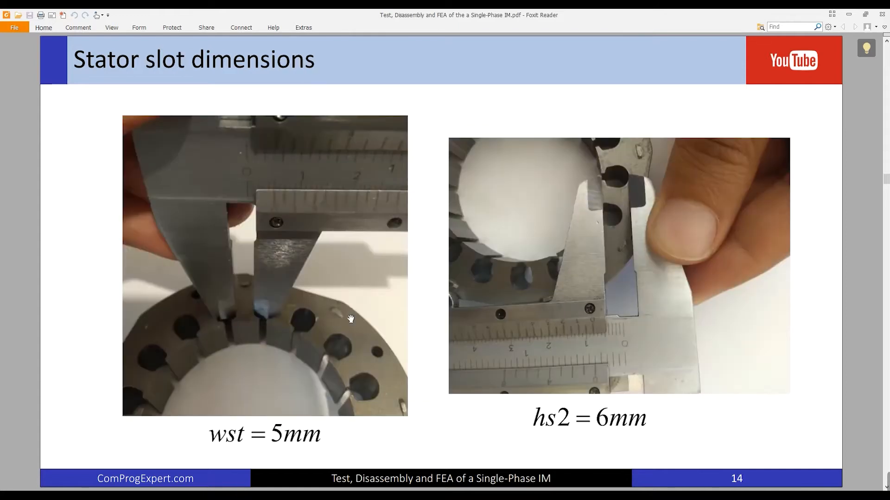
scroll(351, 319, down, 3)
scroll(350, 319, down, 3)
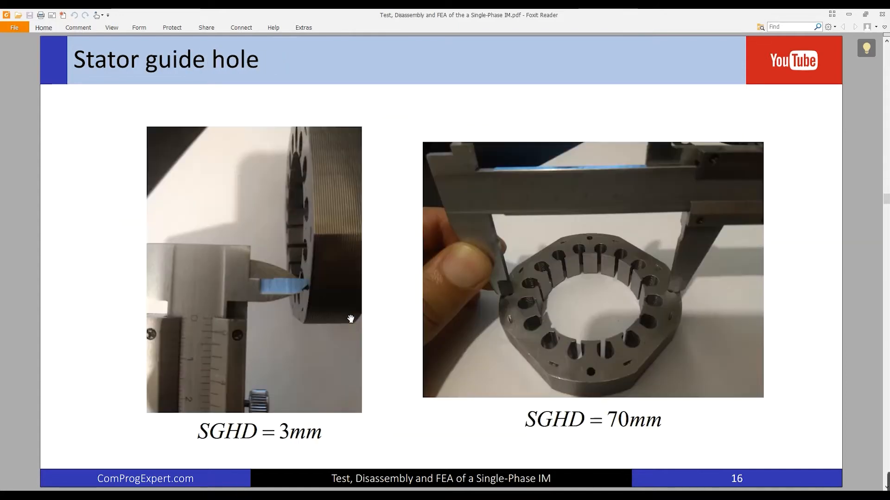
scroll(351, 319, down, 3)
scroll(351, 319, down, 3)
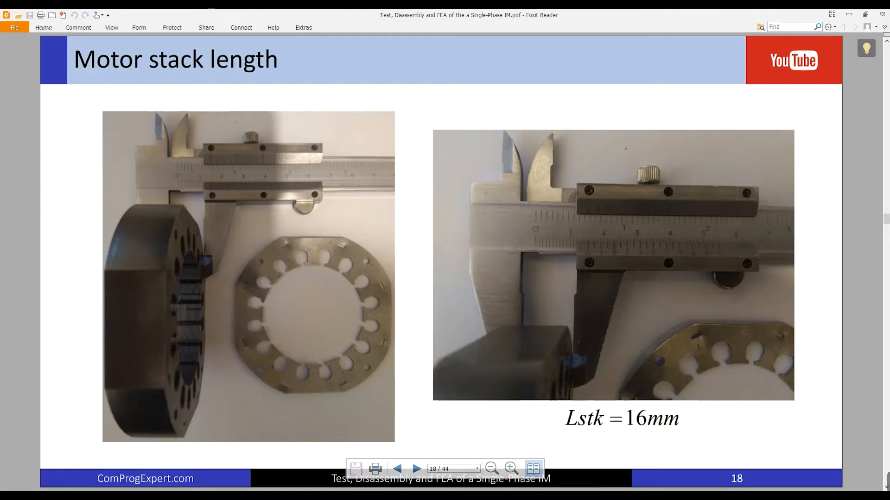
click(303, 488)
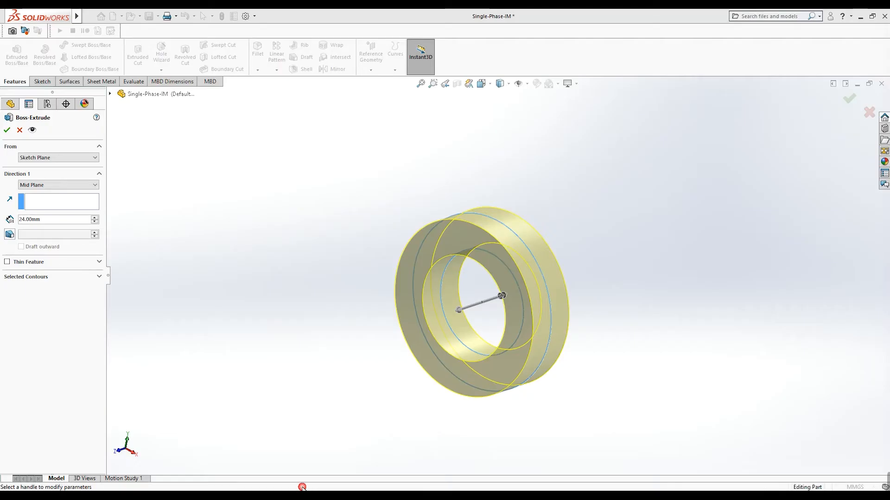
double_click(29, 220)
text(16)
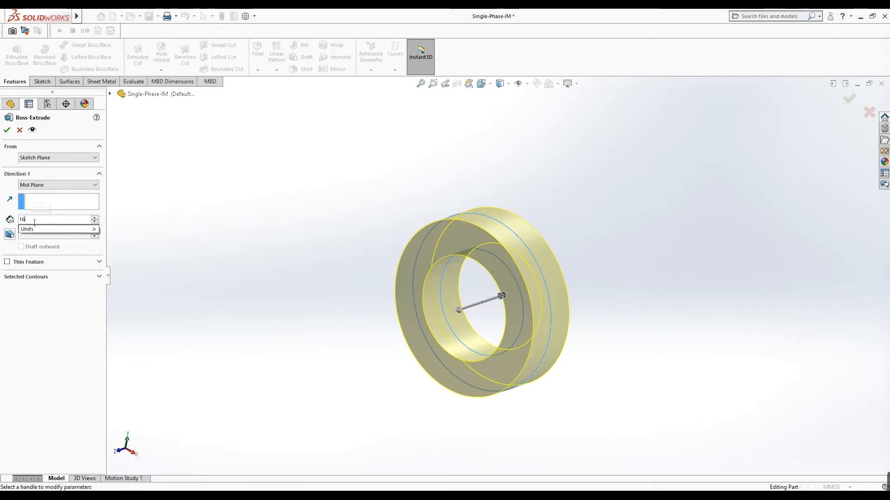
key(Return)
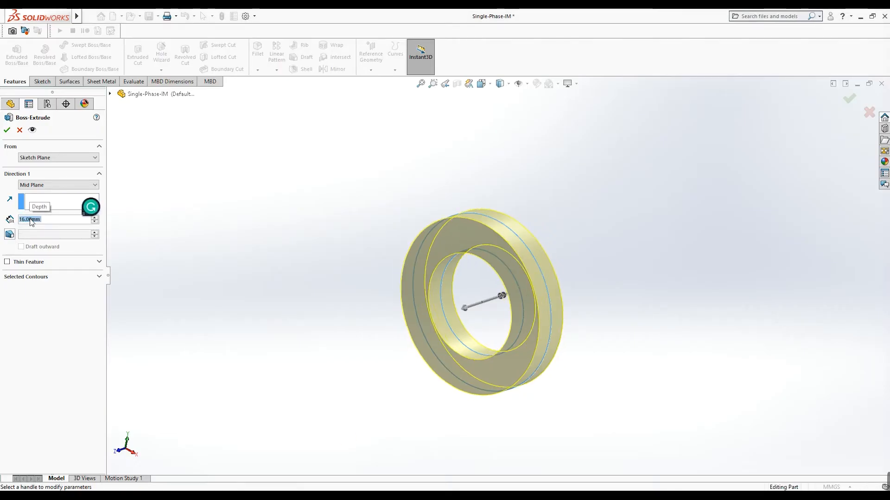
click(7, 131)
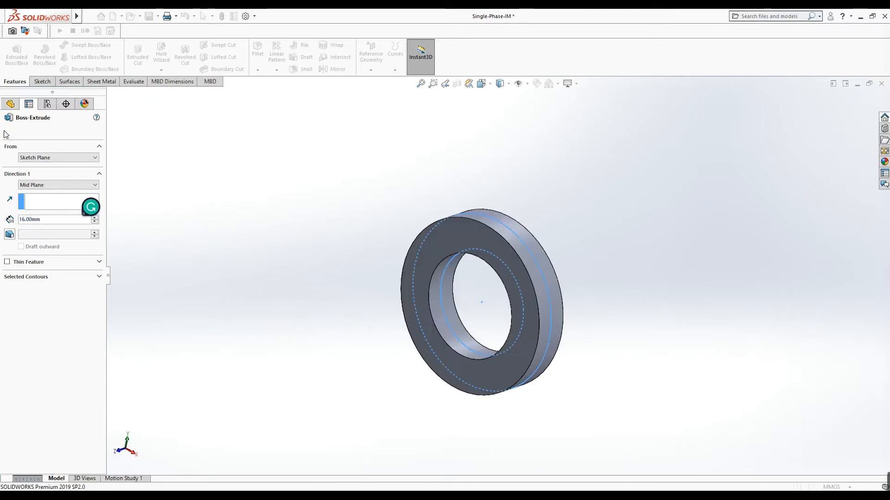
View the ring from the front and consult the outer stator diameter and width page in the PDF.
click(119, 454)
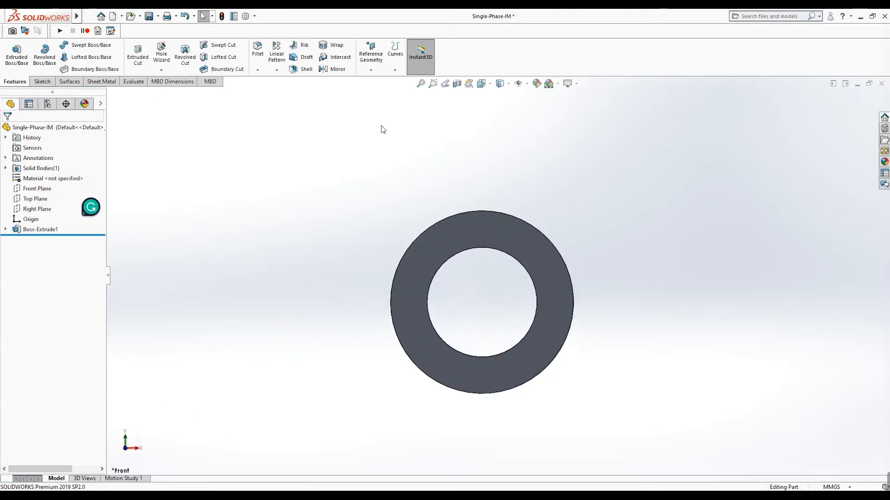
scroll(397, 181, down, 5)
scroll(326, 242, up, 4)
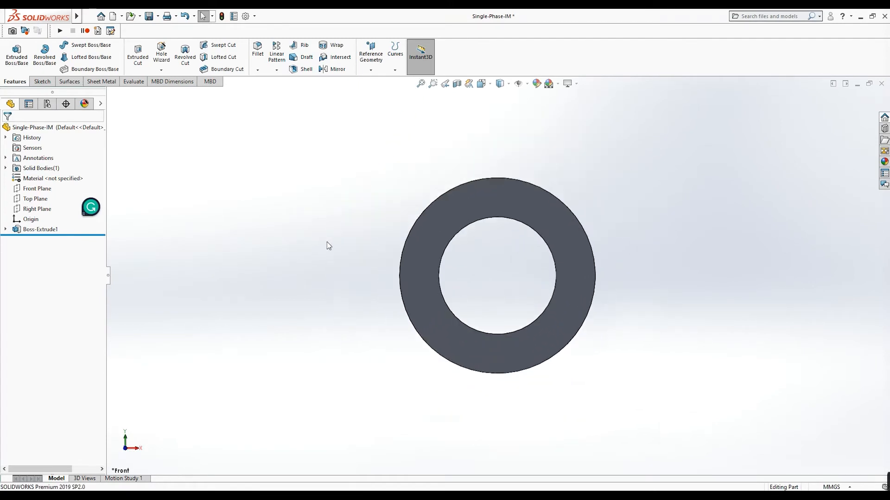
key(alt+Tab)
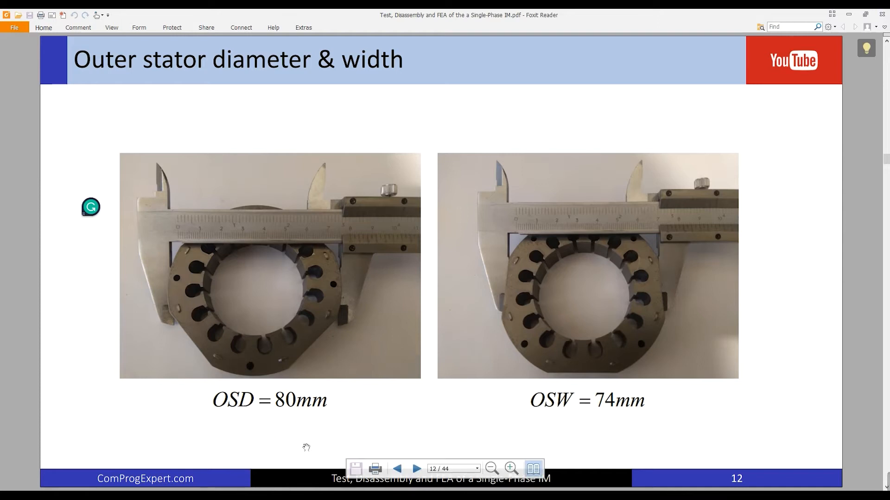
click(292, 495)
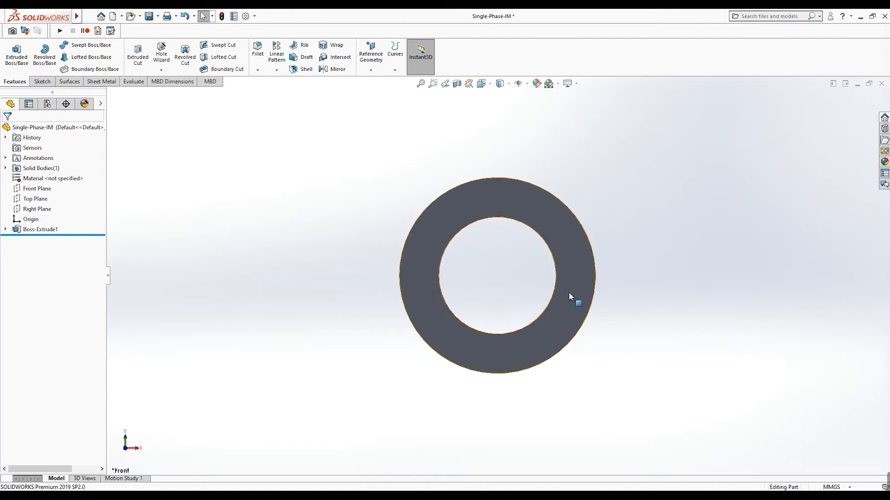
Open a new sketch on the ring's front face and view it from the front.
middle_drag(571, 298, 506, 318)
click(560, 260)
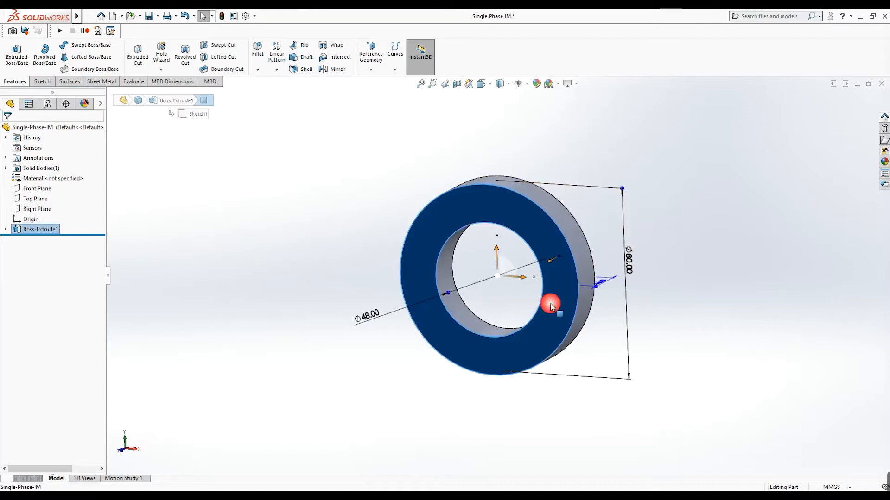
right_click(559, 276)
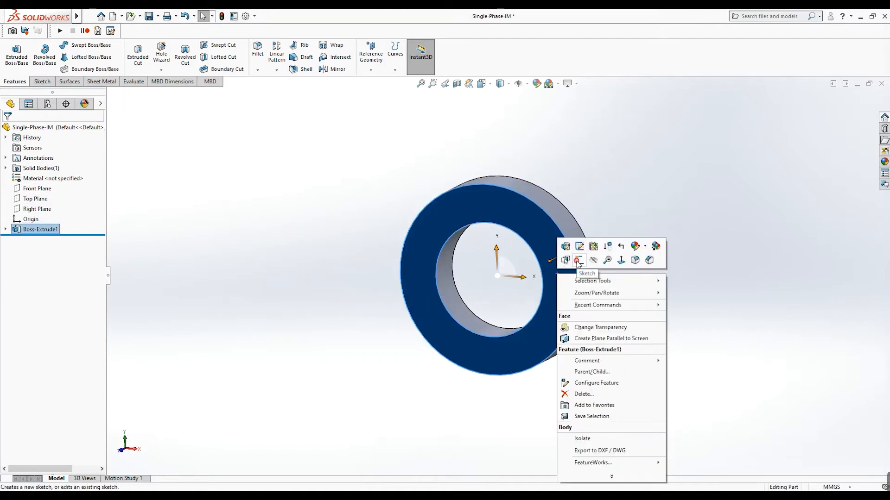
click(579, 261)
click(121, 450)
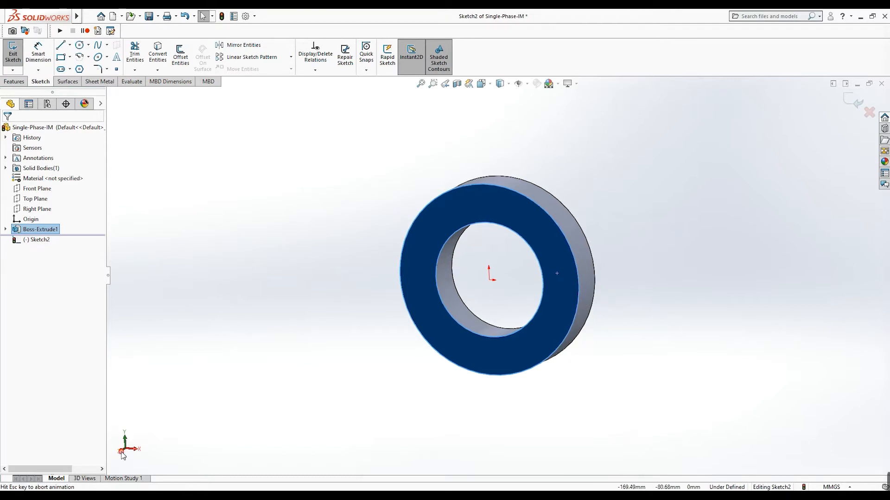
Sketch an upright corner rectangle about 81 mm tall, overlapping the ring's outer edge on its positive X side.
click(61, 58)
mouse_move(578, 373)
mouse_down()
mouse_move(574, 272)
mouse_move(588, 177)
mouse_move(631, 175)
mouse_up()
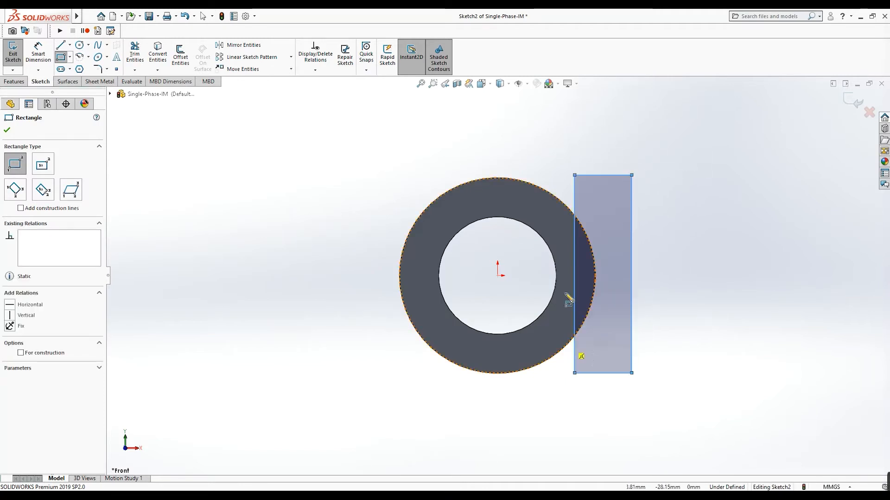
scroll(569, 299, down, 1)
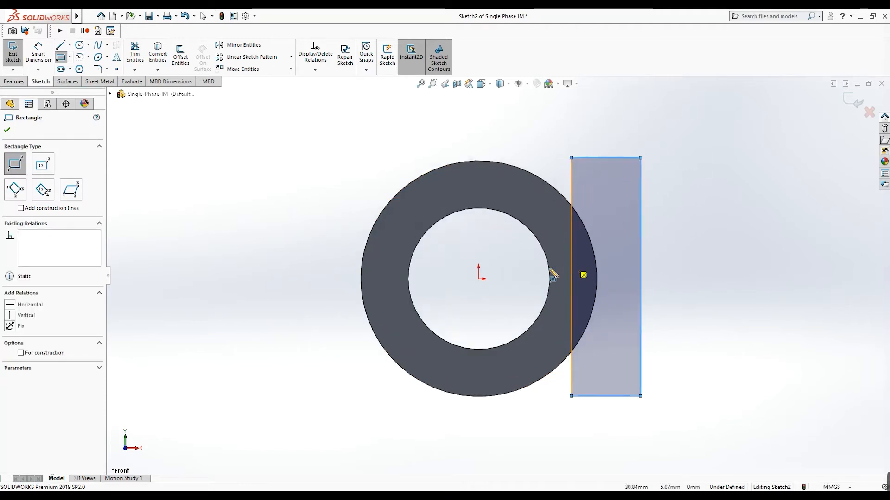
click(7, 132)
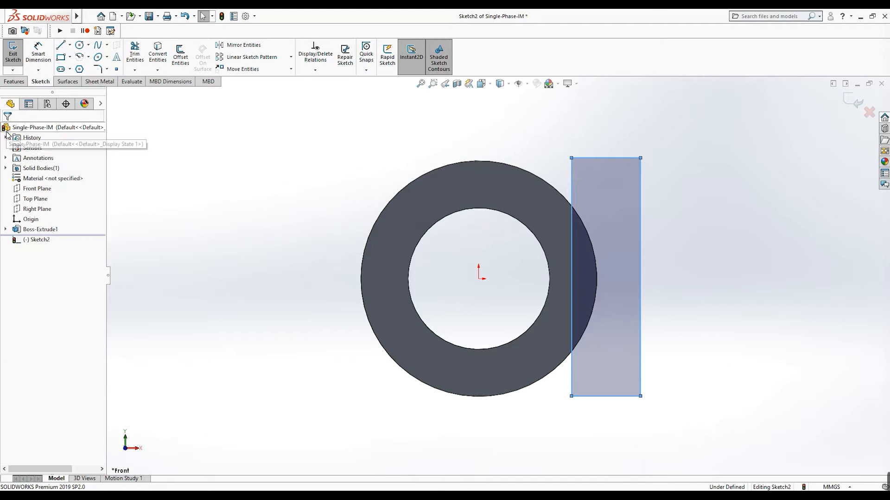
Draw a centerline about 31.5 mm long from the origin to the midpoint of the rectangle's inner vertical side.
click(69, 45)
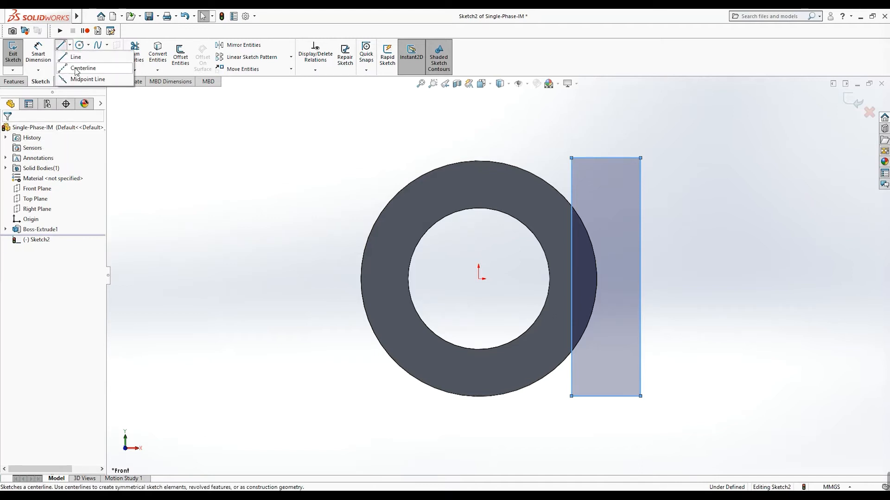
click(76, 69)
scroll(491, 273, down, 3)
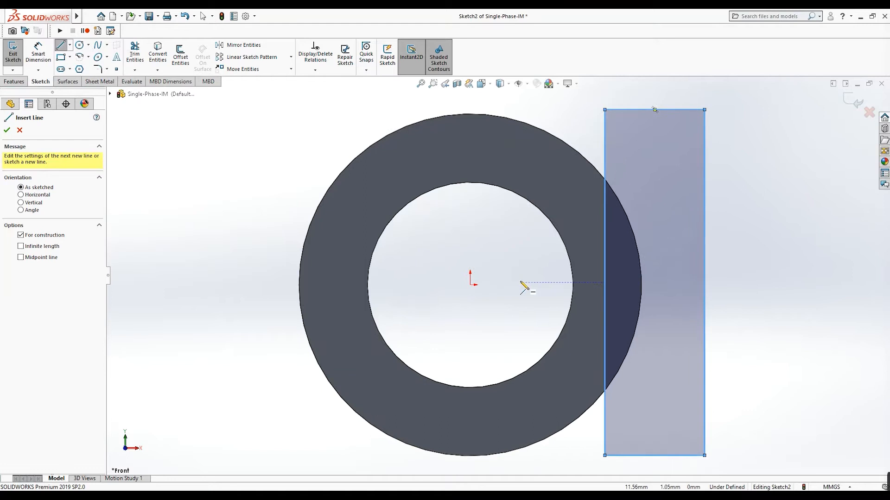
drag(471, 285, 605, 283)
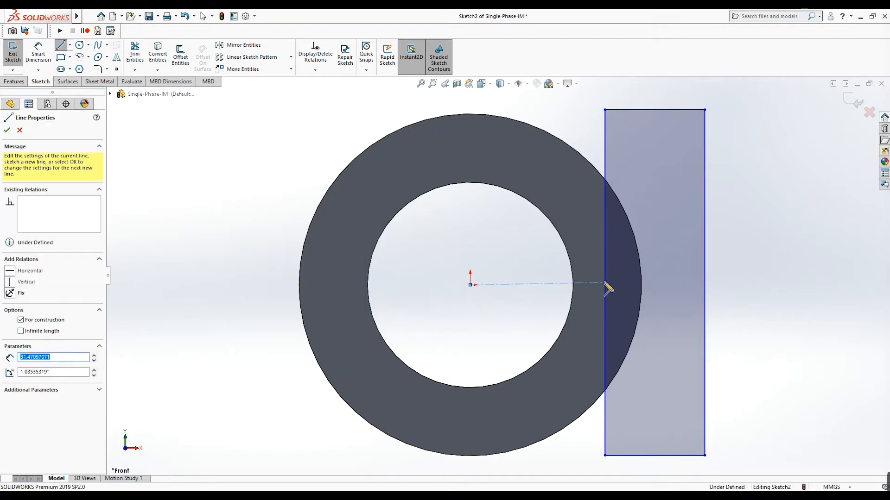
key(Escape)
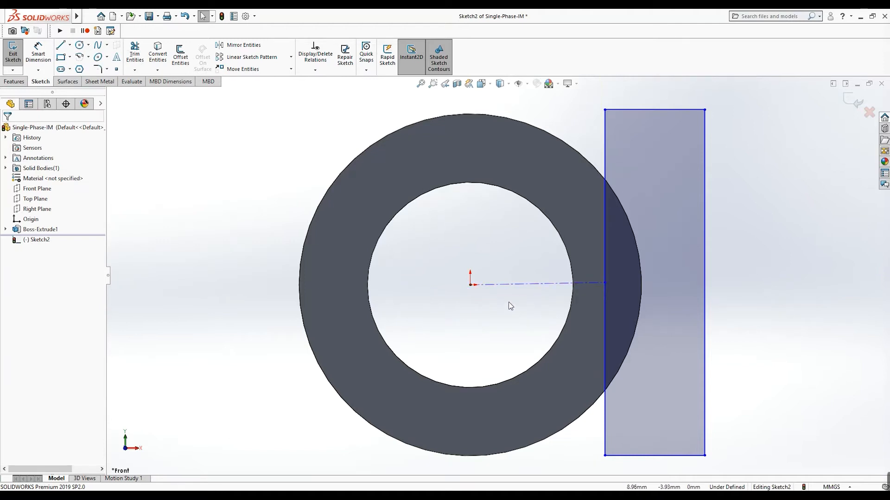
Add a Horizontal relation to the centerline between the origin and the rectangle.
click(543, 286)
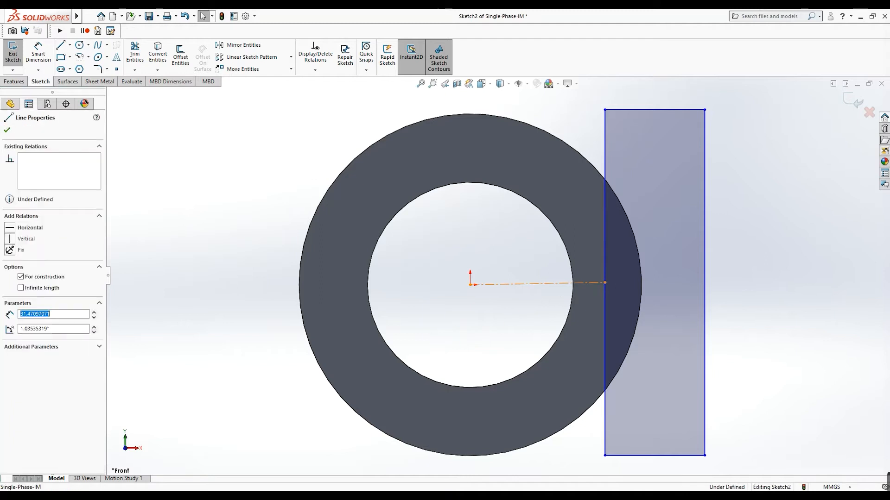
click(10, 228)
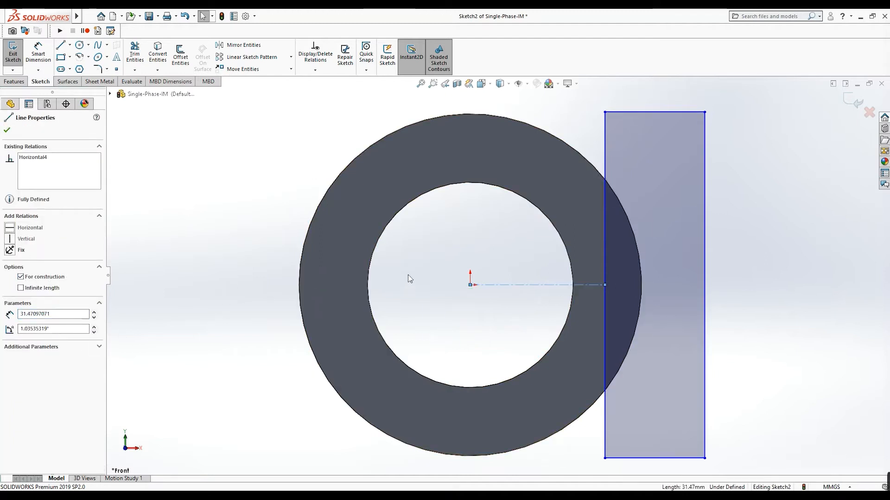
click(451, 244)
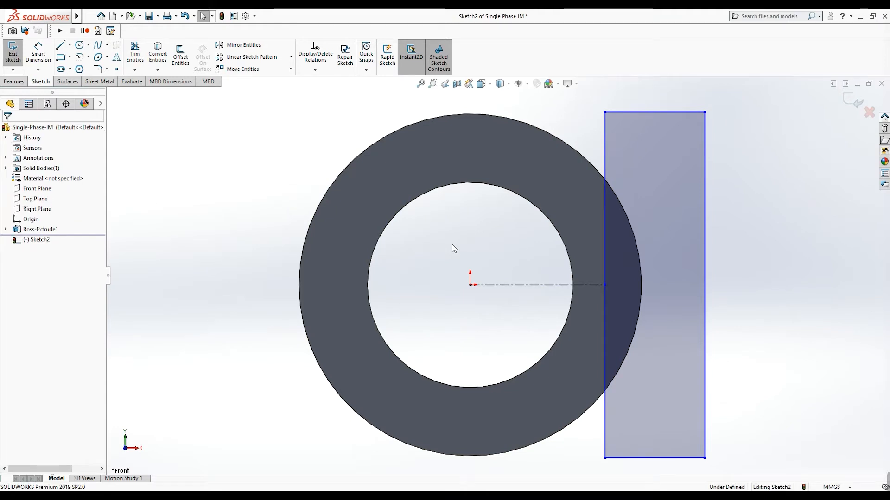
Dimension the centerline's length as 74/2 mm, half the outer stator width given in the PDF.
click(38, 53)
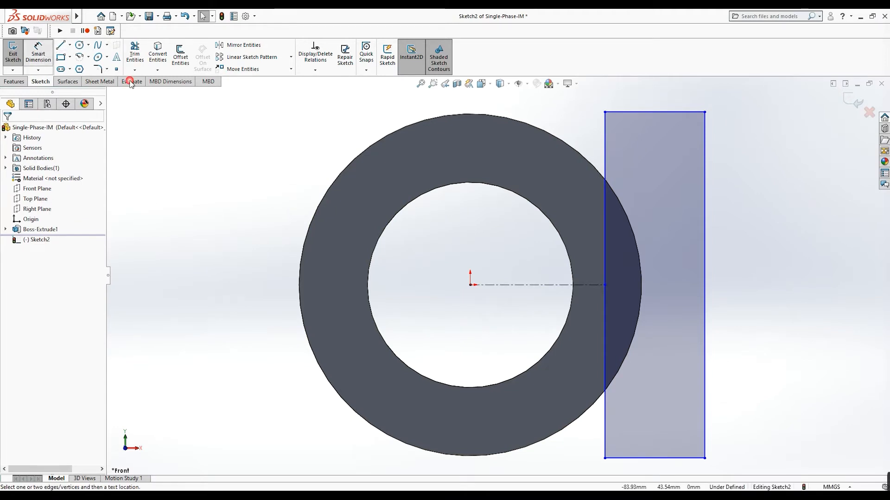
click(520, 324)
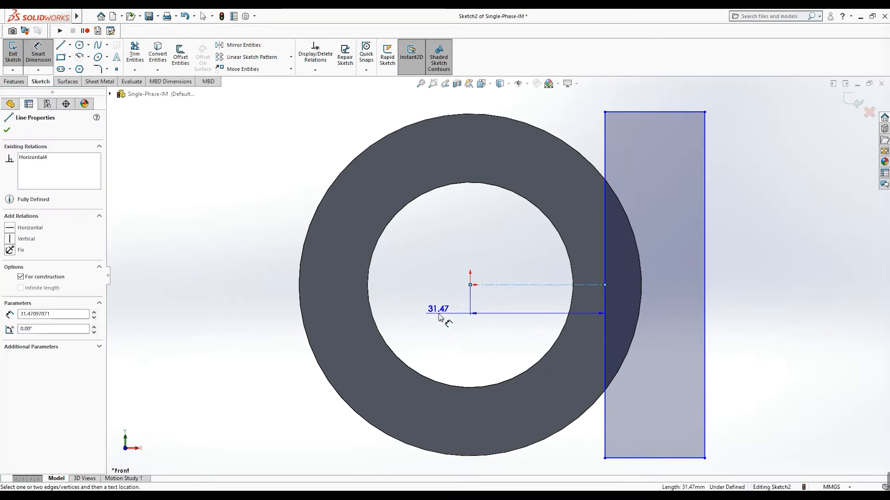
click(441, 329)
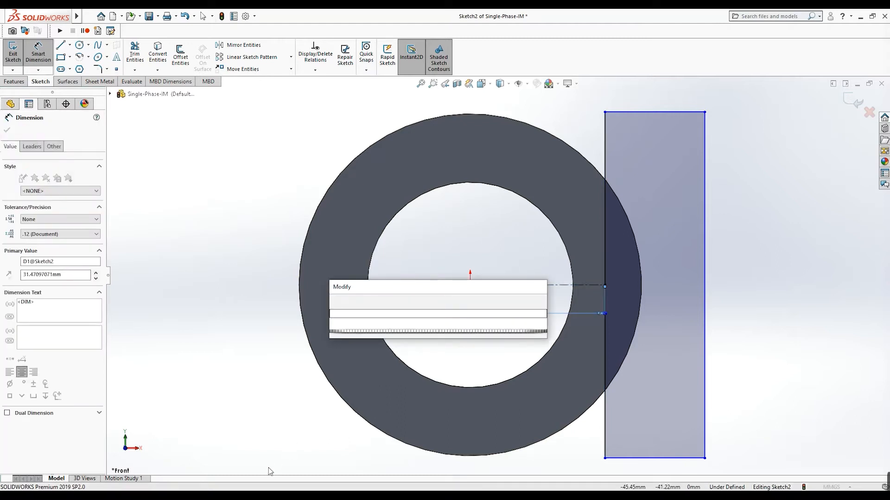
key(alt+Tab)
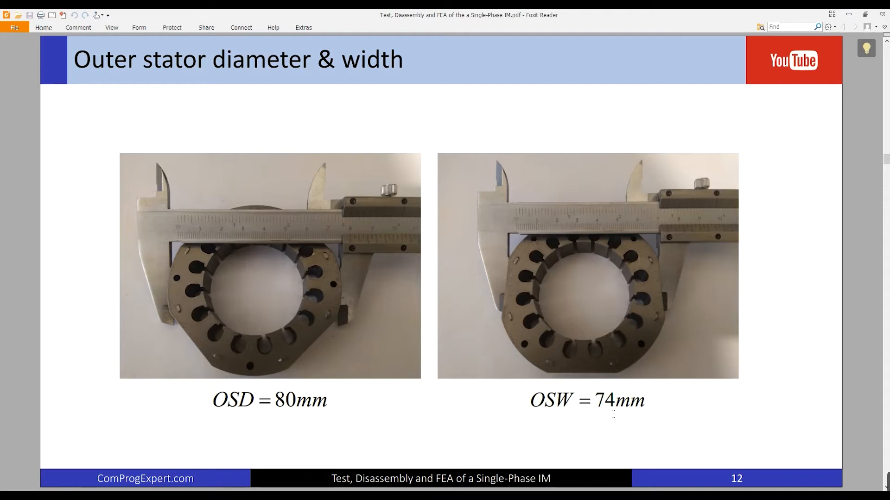
mouse_move(288, 477)
key(alt+Tab)
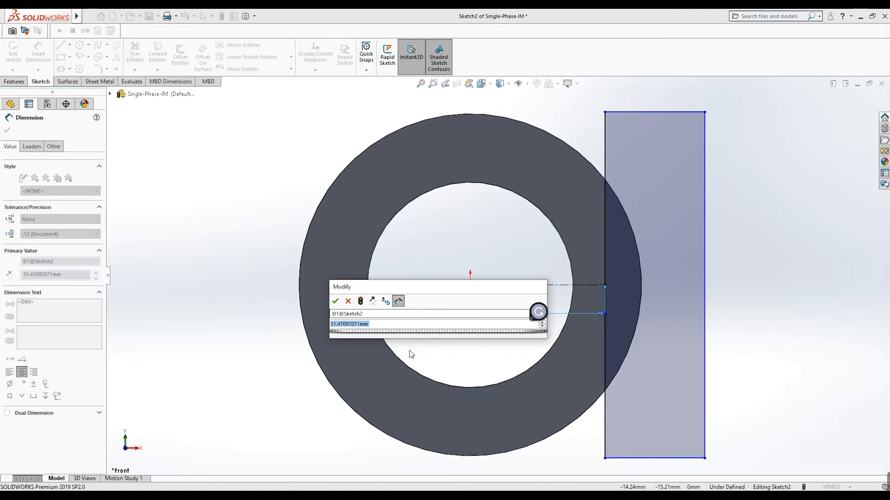
text(74/2)
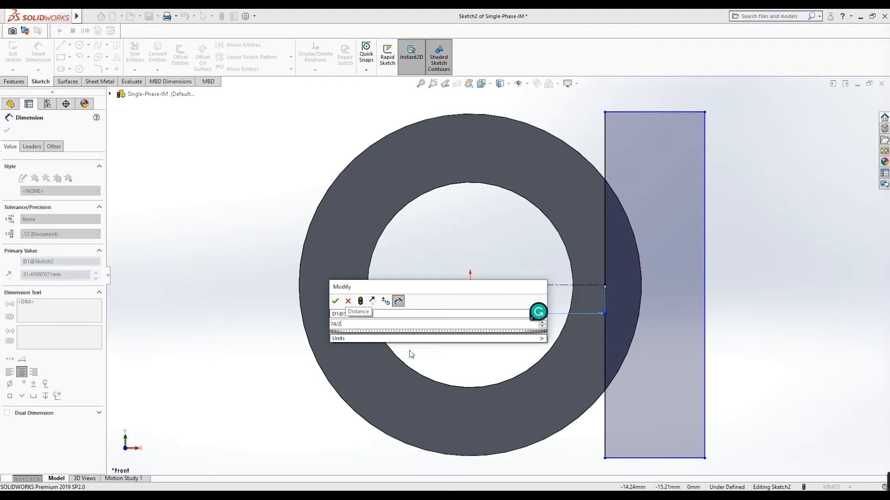
key(Return)
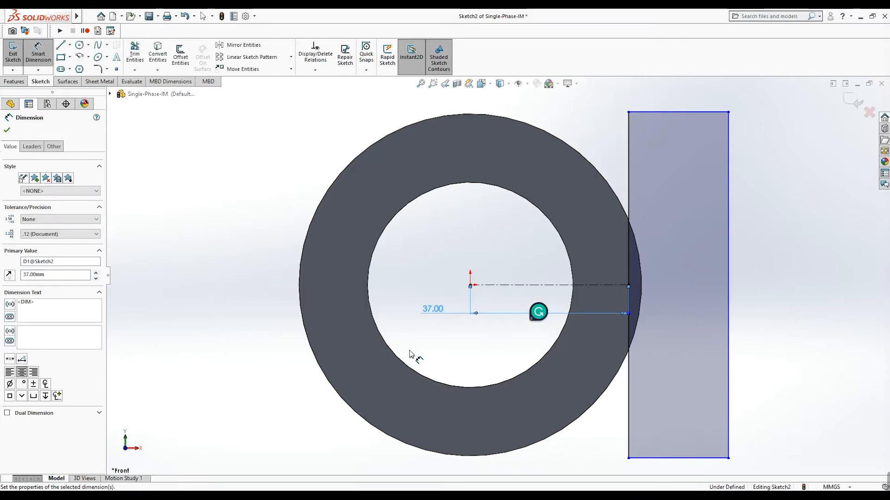
Dimension the rectangle's outer vertical side as 85 mm and exit the sketch.
click(729, 207)
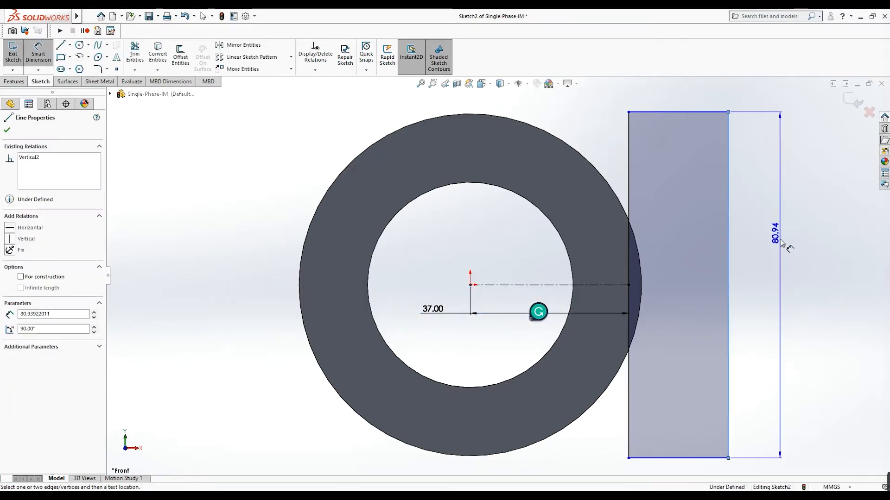
click(790, 278)
text(85)
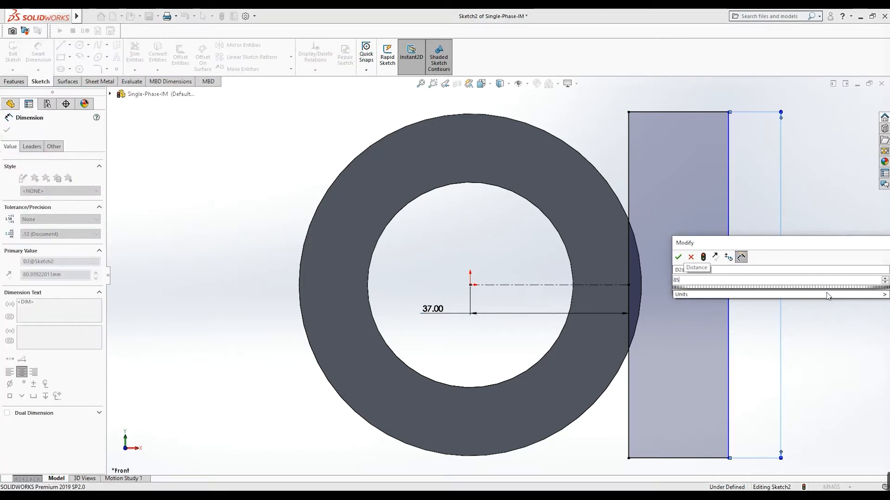
key(Return)
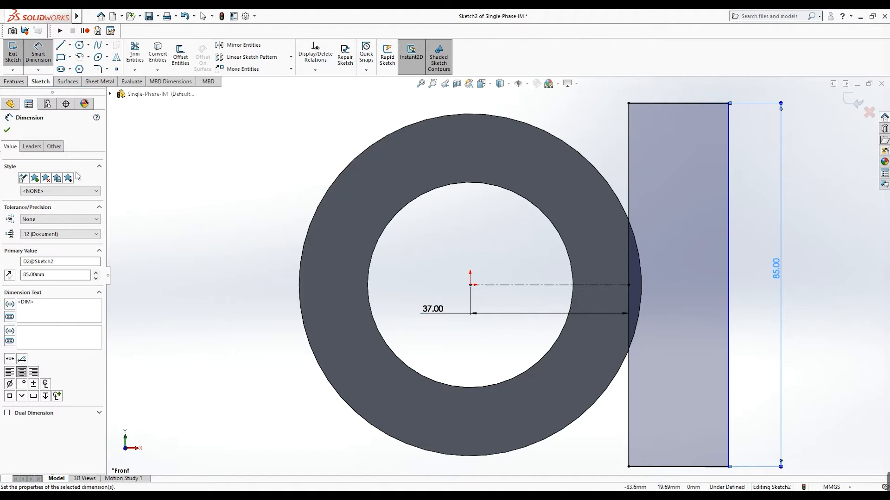
click(8, 132)
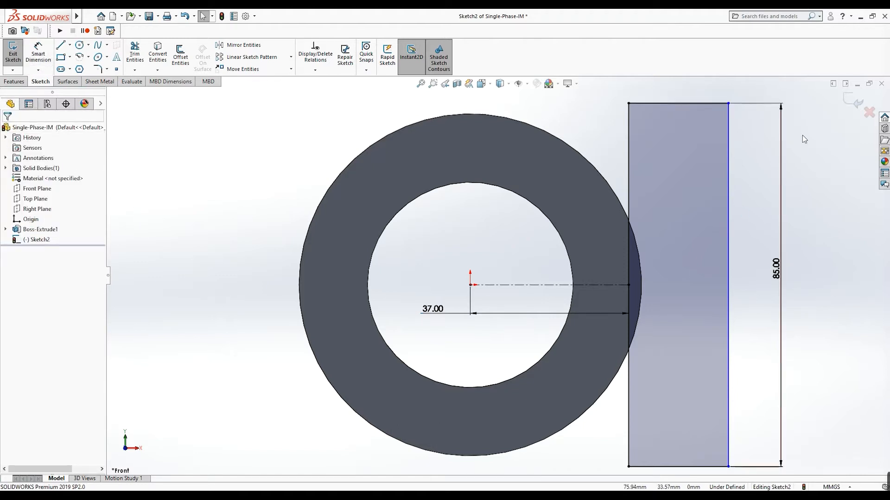
click(848, 103)
Cut the ring with the rectangle sketch using Extruded Cut set to Through All - Both.
key(f)
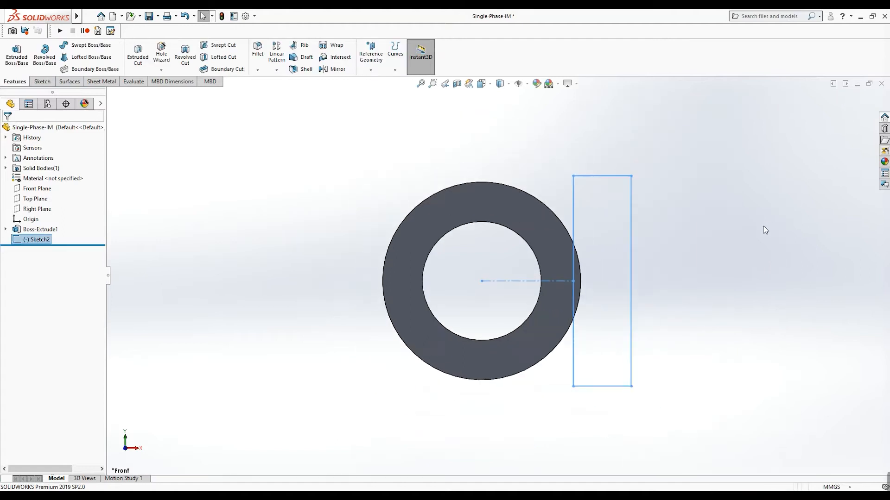
mouse_move(619, 277)
middle_down()
mouse_move(596, 318)
mouse_move(602, 325)
middle_up()
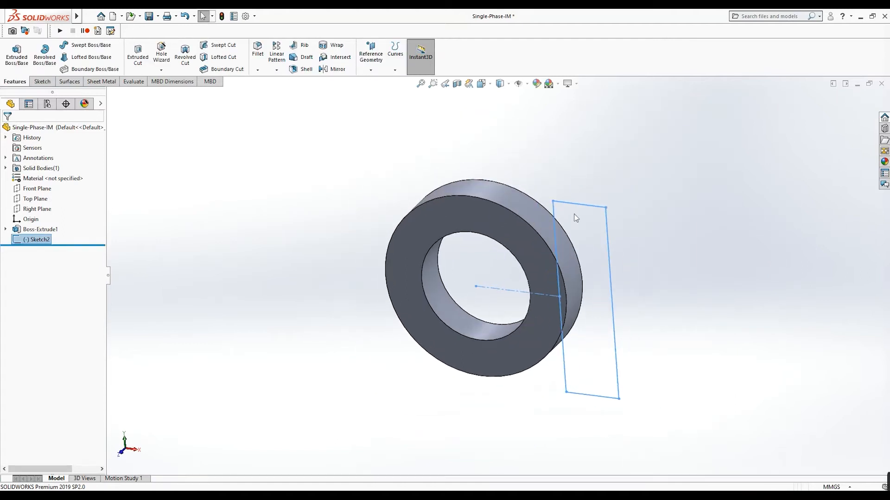
click(138, 58)
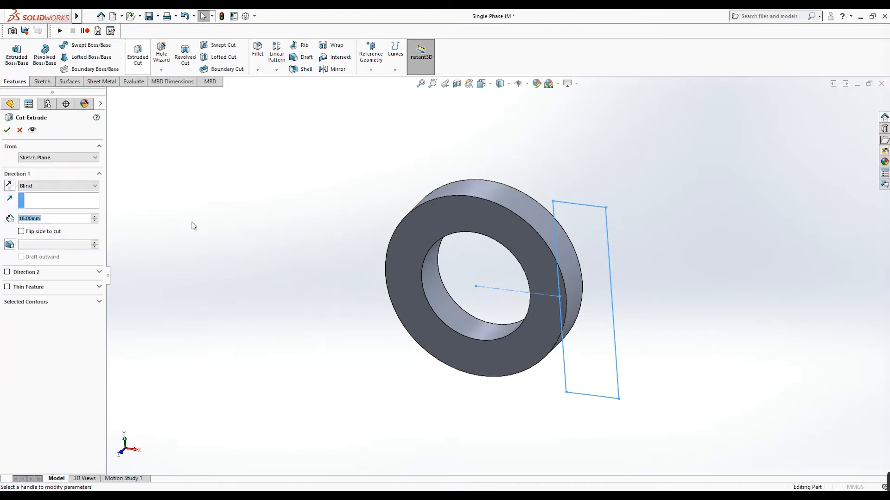
click(37, 185)
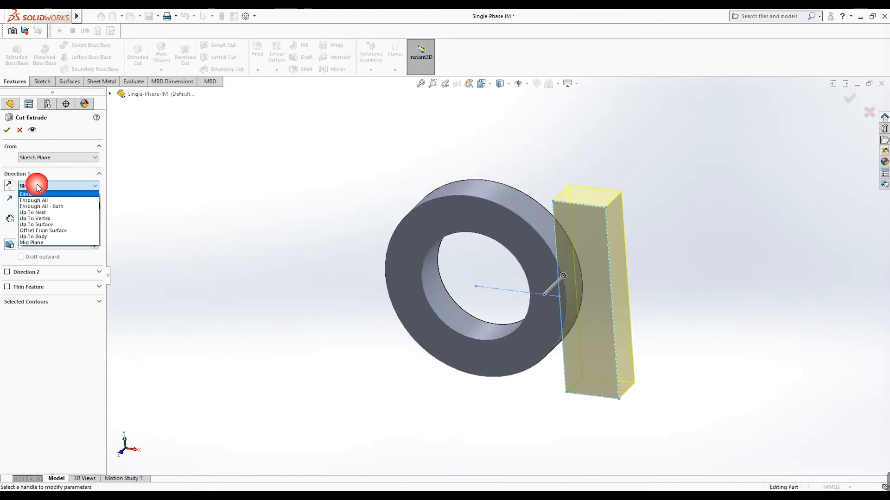
click(47, 206)
mouse_move(712, 312)
middle_down()
mouse_move(667, 315)
mouse_move(699, 312)
mouse_move(726, 293)
mouse_move(719, 312)
middle_up()
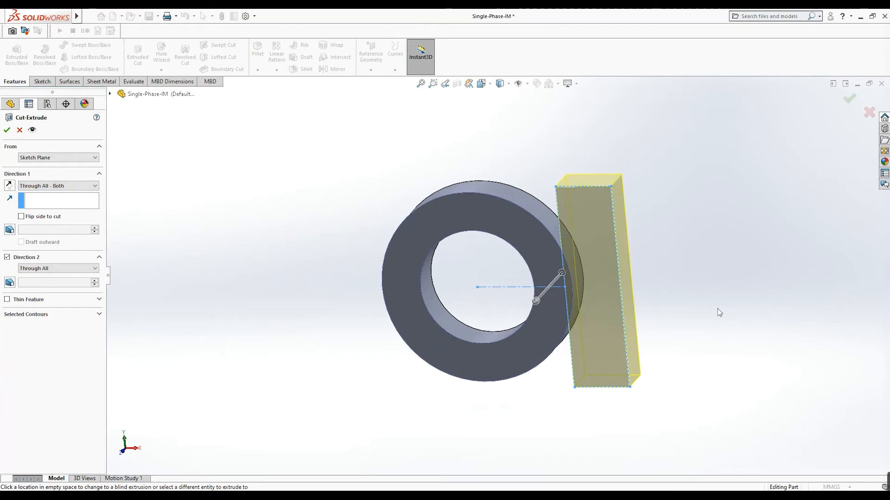
click(848, 99)
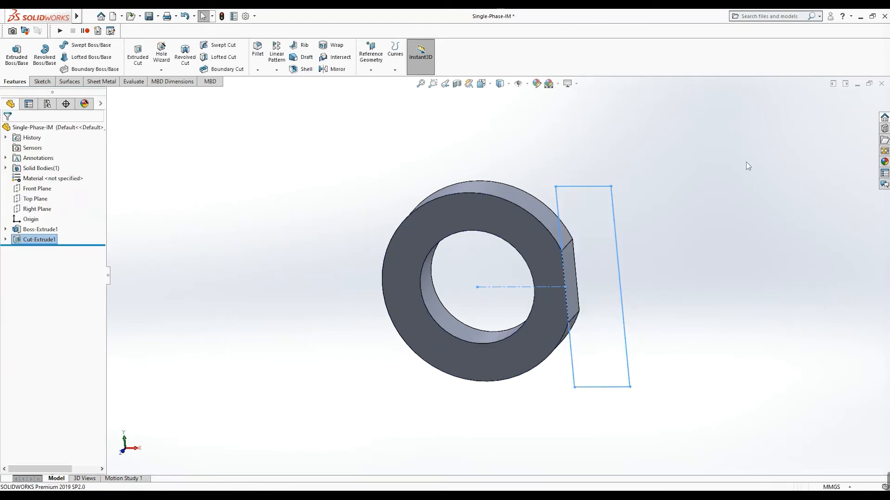
Start a sketch on the ring's front face and draw a horizontal centerline from the origin to the flat edge's midpoint.
click(123, 450)
scroll(440, 321, down, 3)
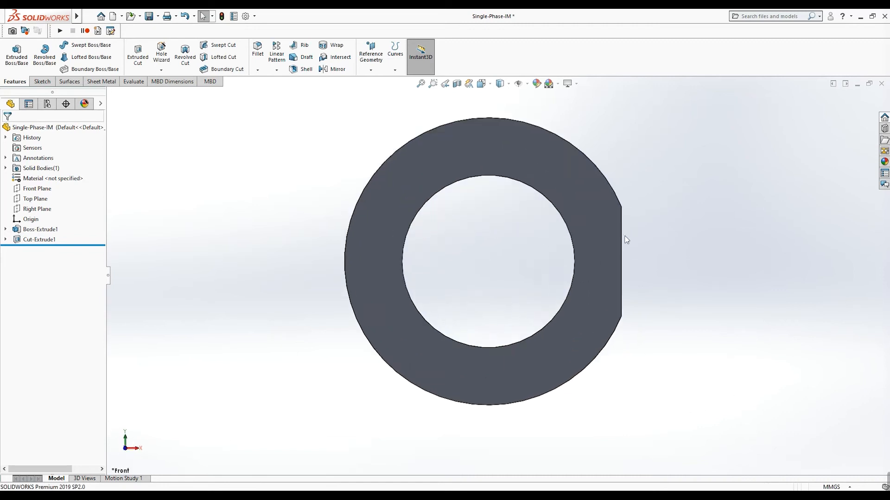
click(591, 254)
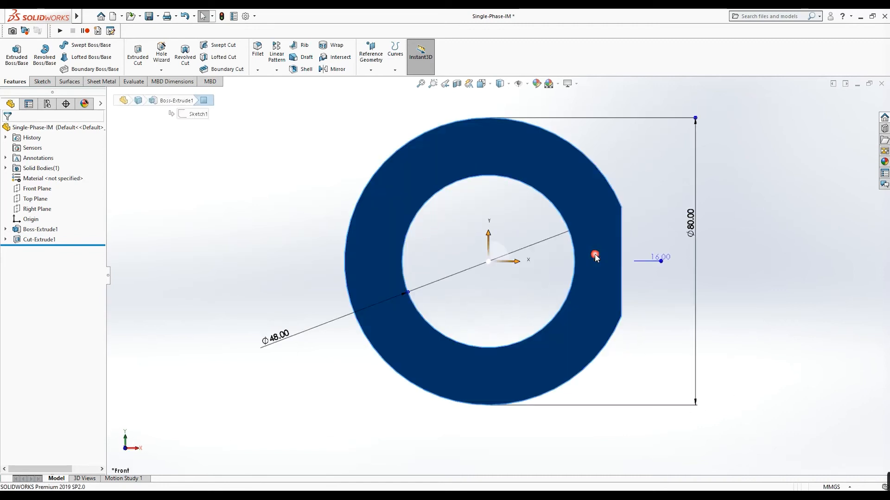
click(636, 226)
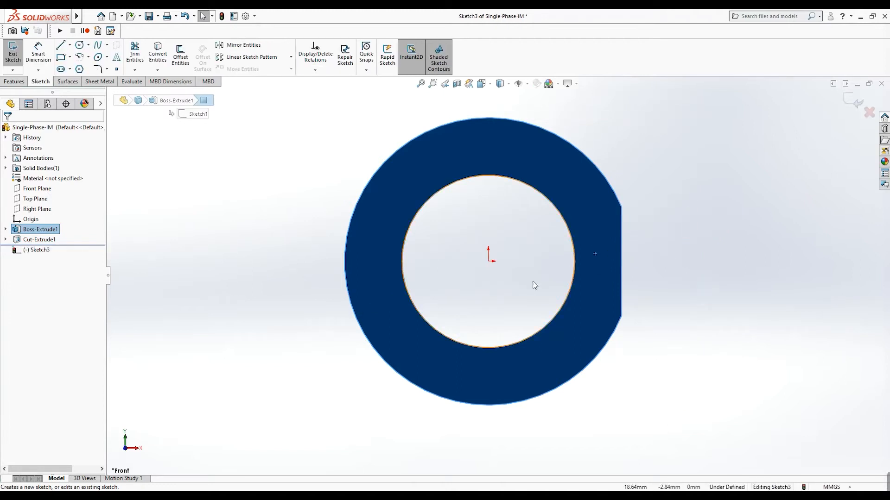
click(70, 45)
click(81, 67)
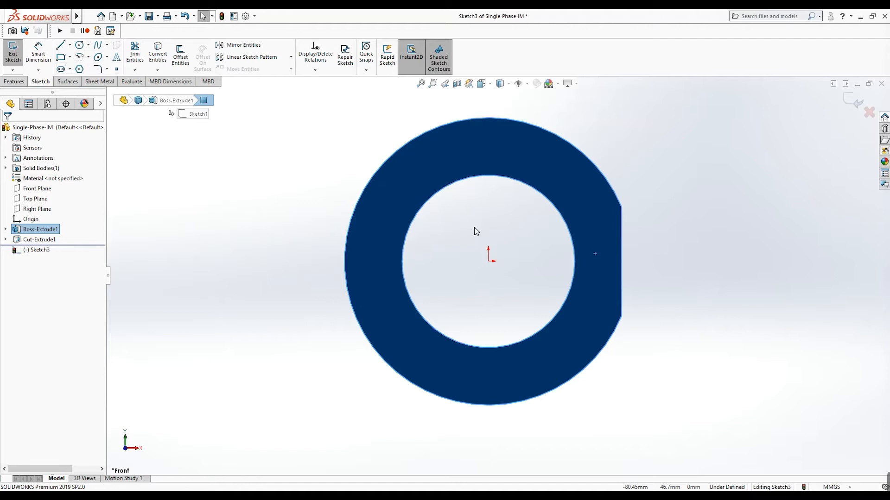
click(488, 261)
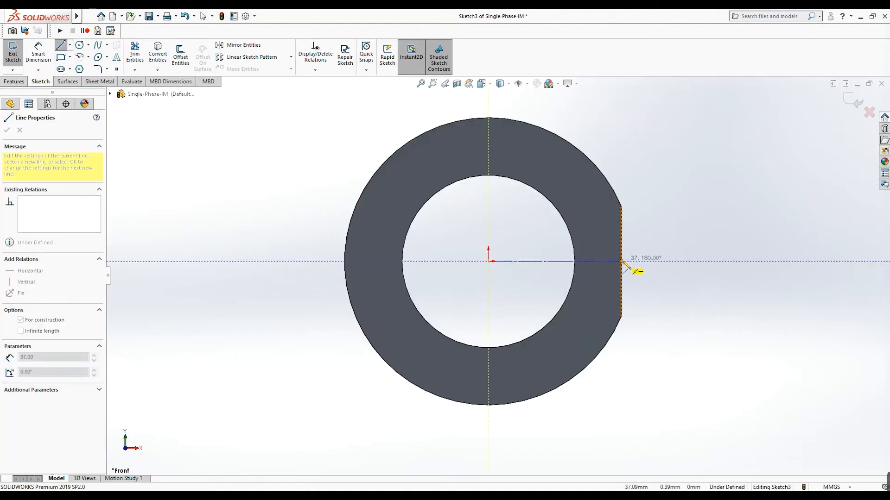
scroll(622, 263, up, 3)
scroll(610, 264, up, 2)
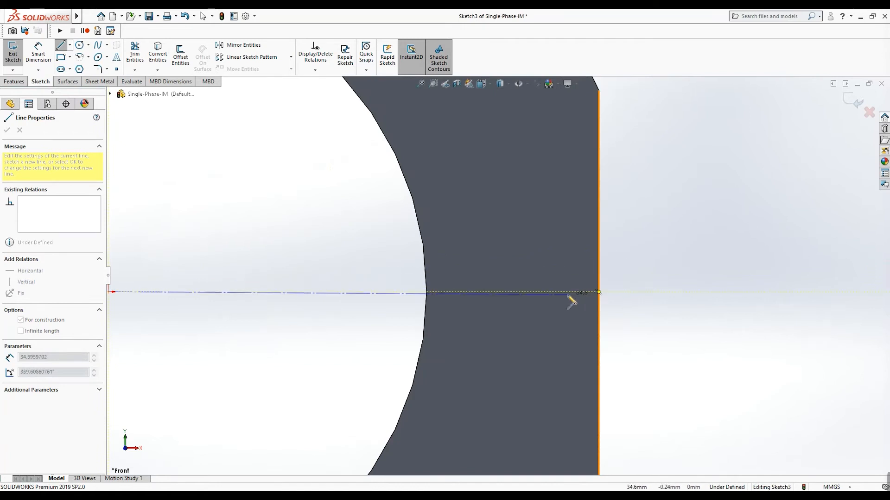
click(599, 292)
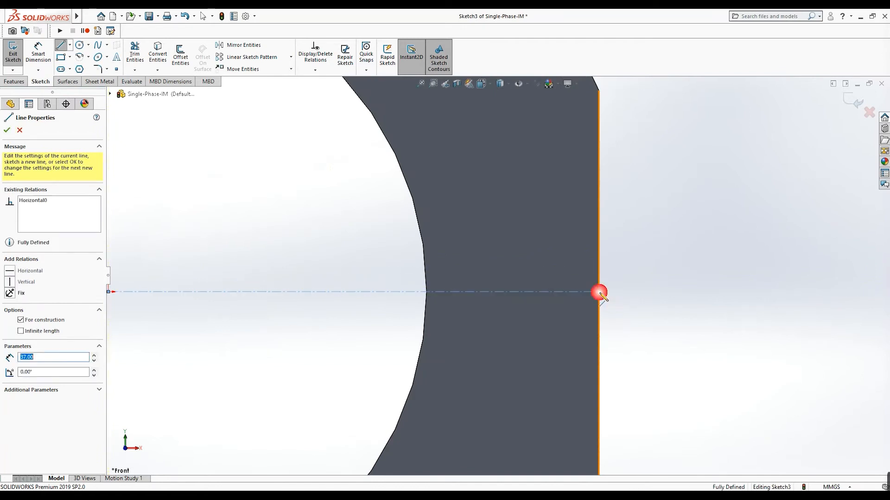
key(Escape)
key(f)
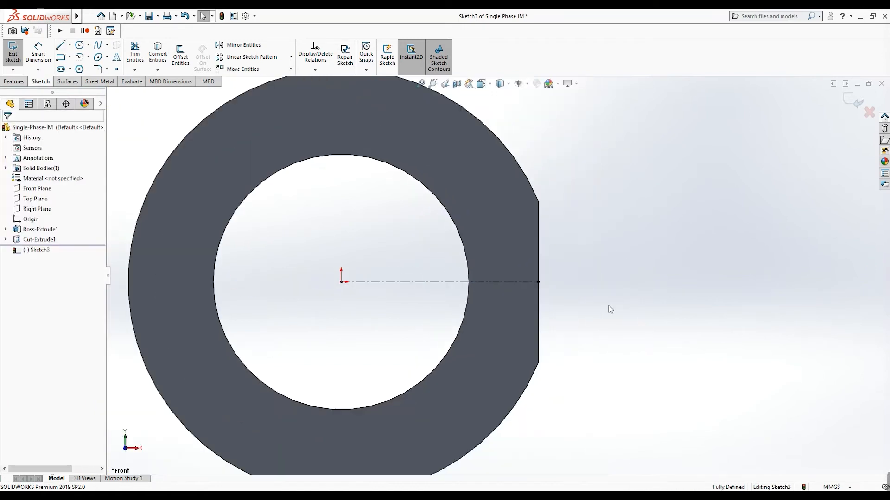
Draw a second centerline about 33 mm long from the origin into the ring, rising at about 45° from the horizontal centerline.
scroll(382, 220, up, 2)
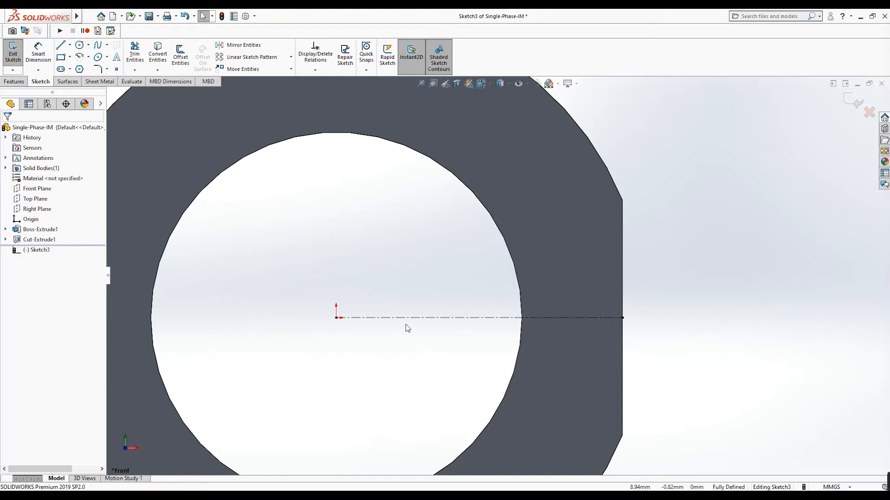
click(70, 44)
click(76, 63)
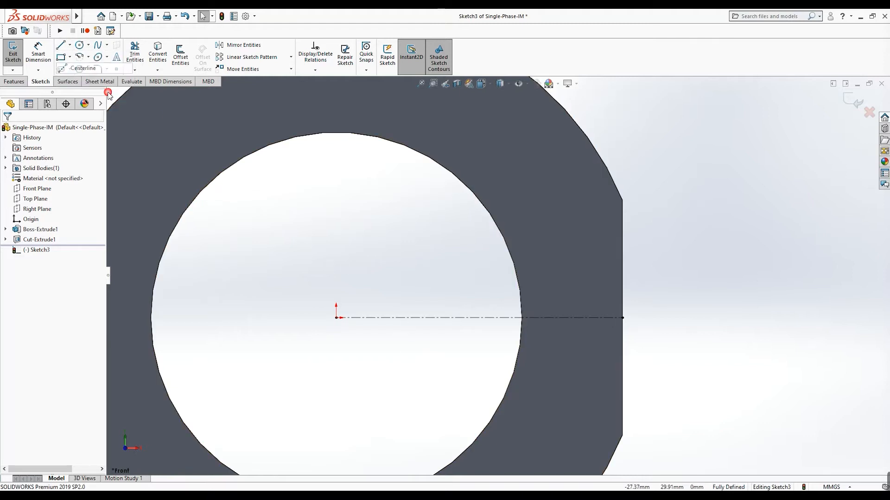
click(336, 317)
click(516, 140)
key(Escape)
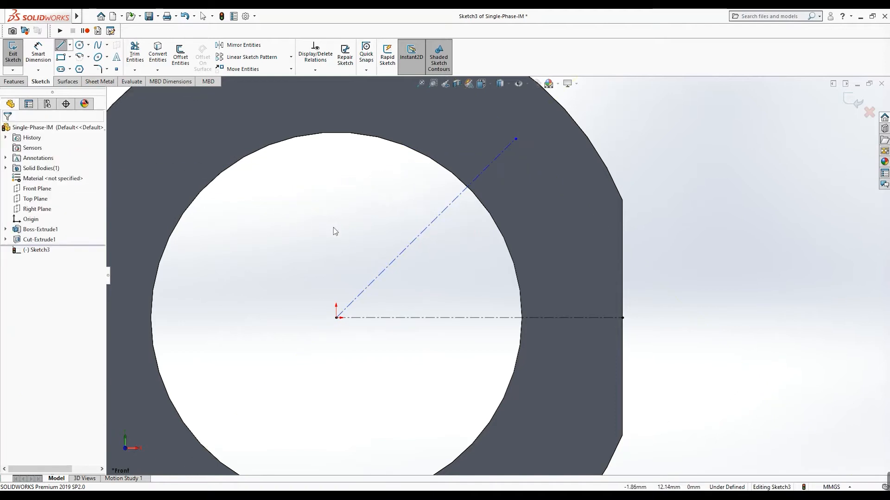
Sketch a circle of about 2.1 mm radius centered on the slanted centerline's outer endpoint.
click(79, 45)
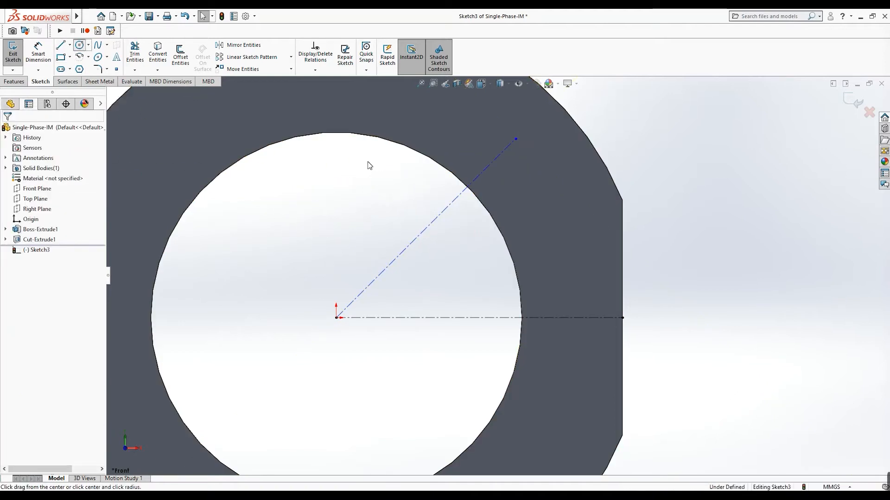
scroll(482, 182, up, 3)
scroll(508, 199, down, 4)
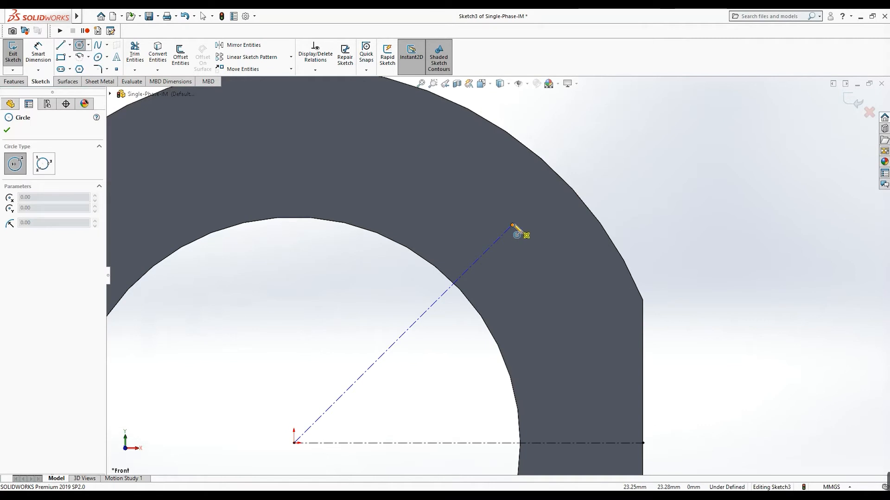
click(512, 226)
click(528, 236)
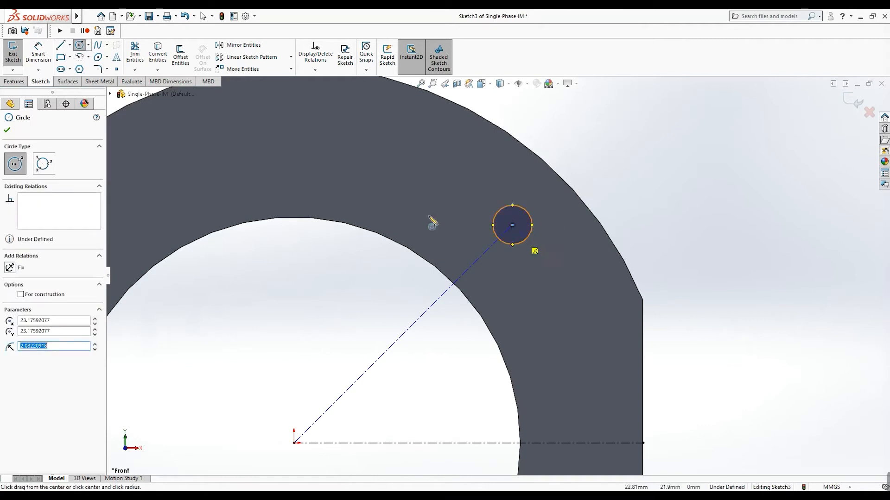
click(7, 133)
Switch to the motor PDF in Foxit Reader and look through the stator measurement slides for the guide hole dimensions.
key(alt+Tab)
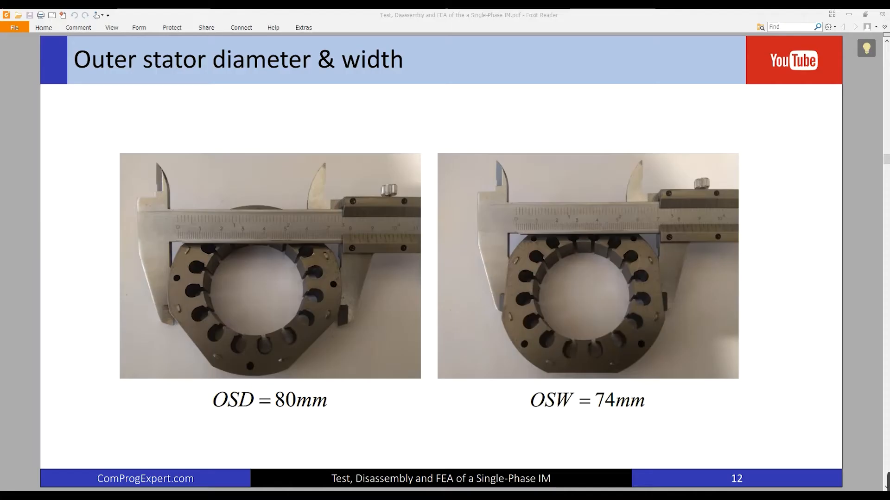
scroll(578, 290, down, 1)
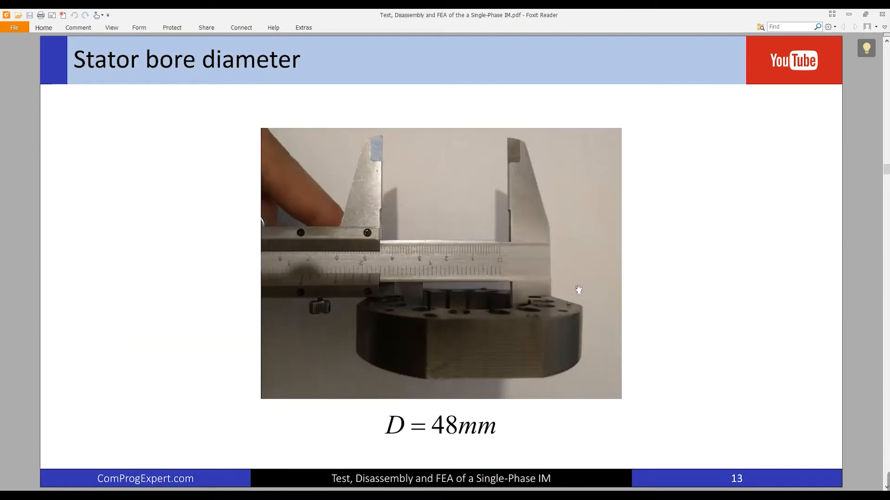
scroll(579, 290, down, 1)
scroll(579, 290, up, 3)
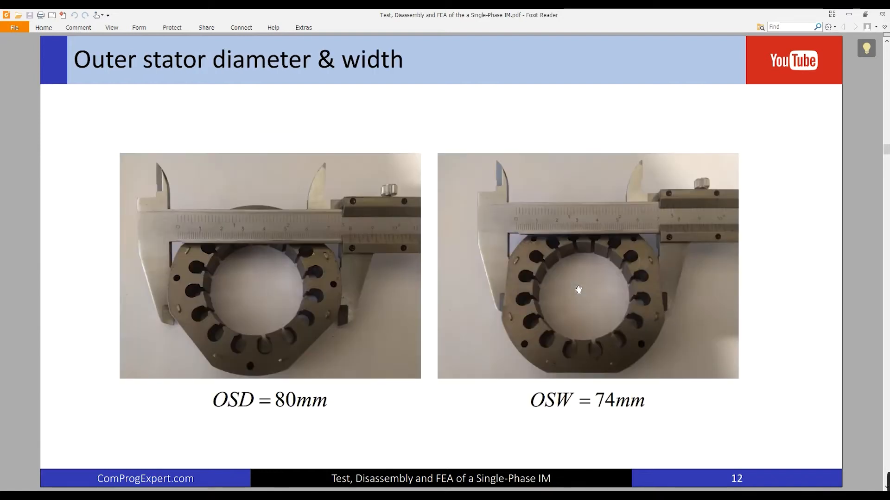
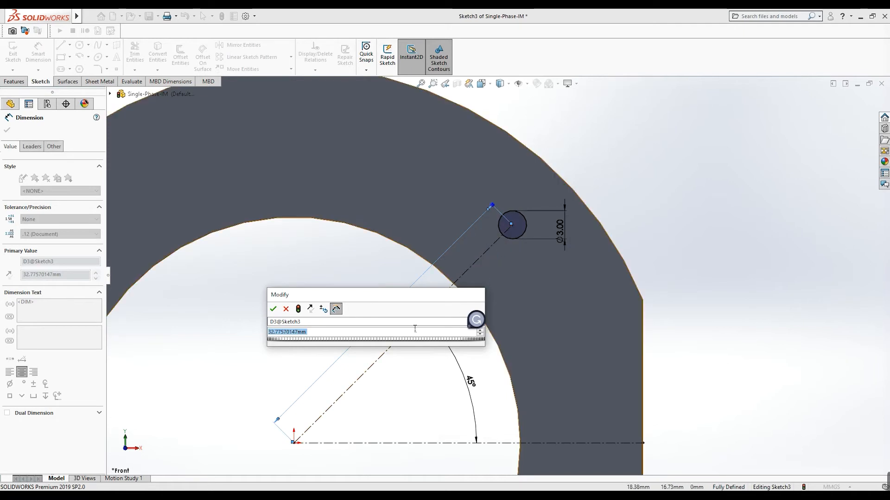
Set the distance from the origin to the small circle's center to 70/2+3/2 mm.
text(70)
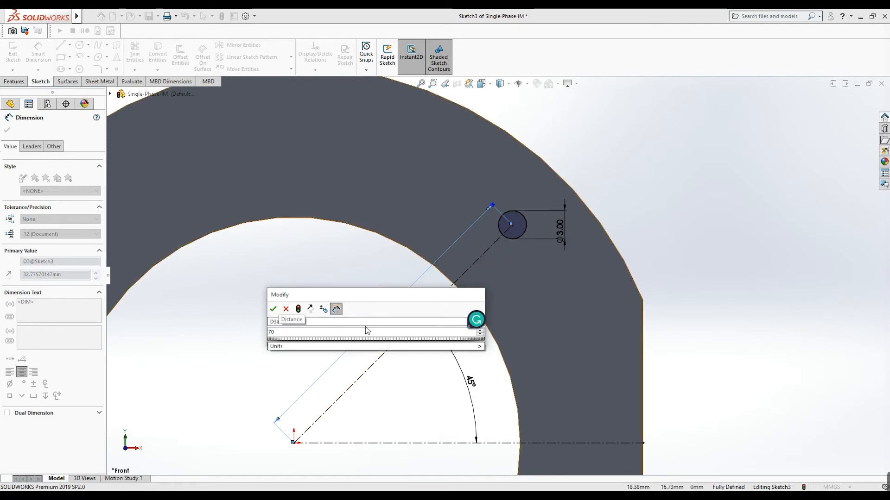
text(/2+)
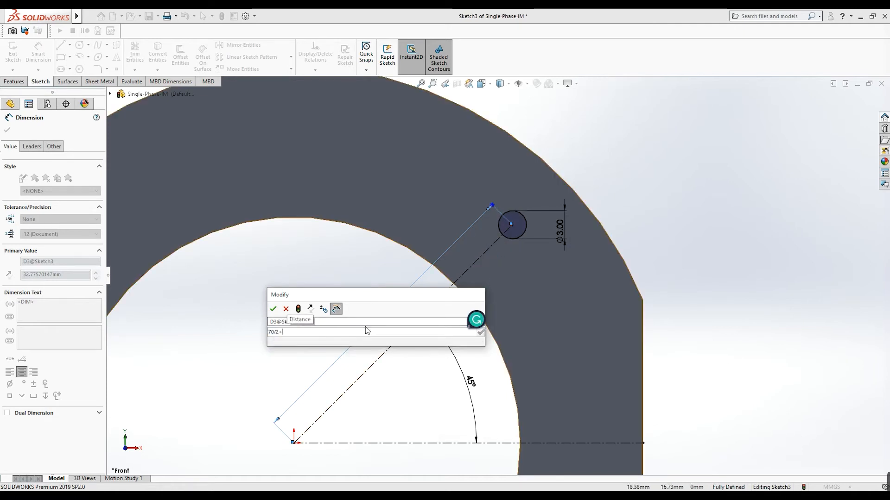
text(3/2)
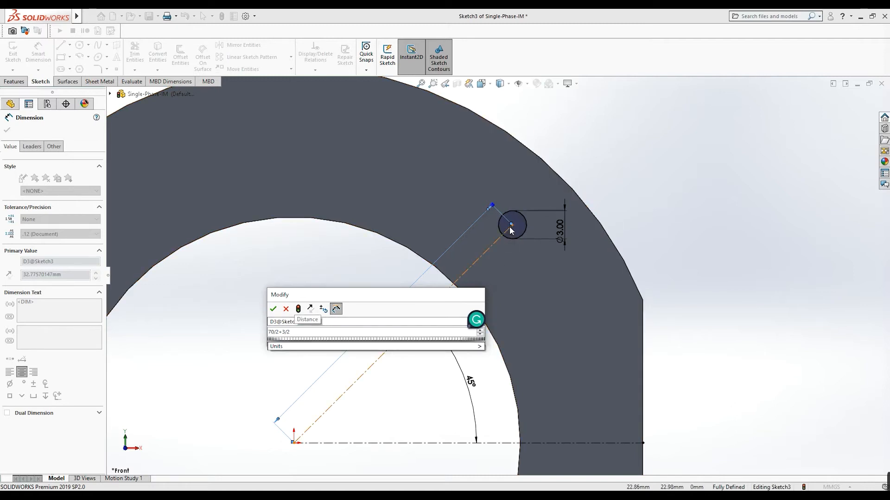
click(274, 309)
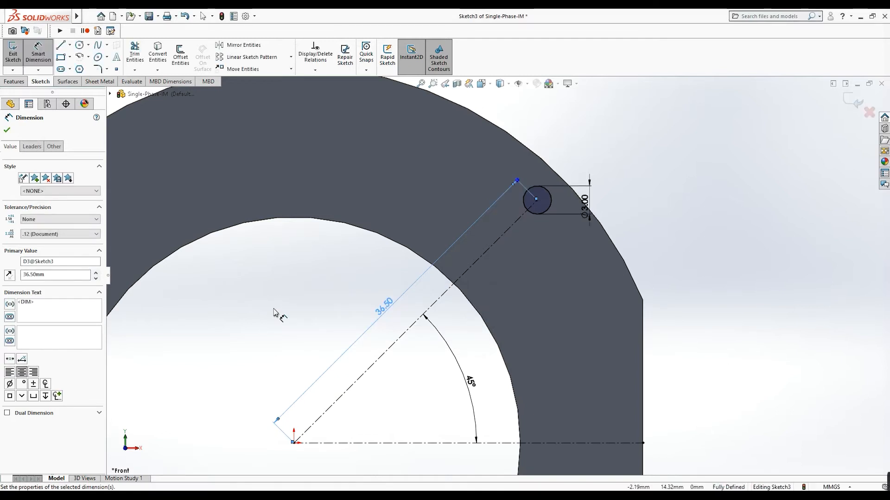
Check the PDF's stator guide hole dimensions, then return to SOLIDWORKS and inspect the circle's position near the ring's outer edge.
click(271, 495)
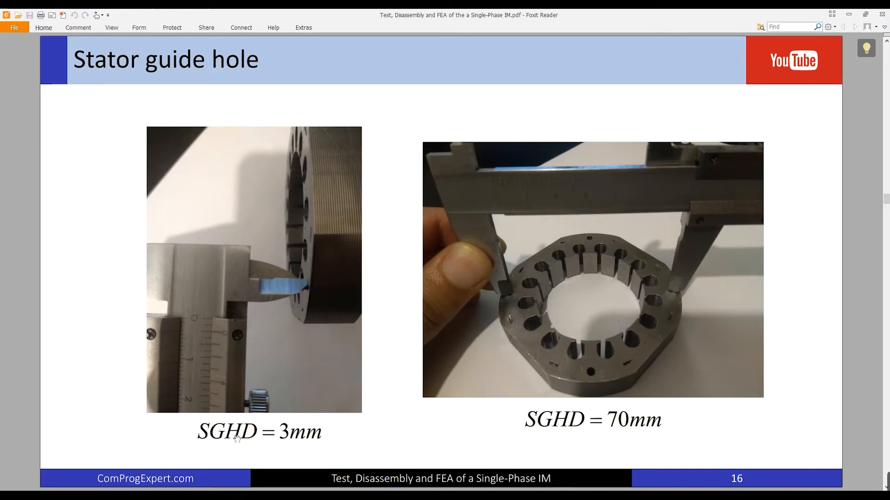
click(299, 495)
scroll(489, 248, down, 3)
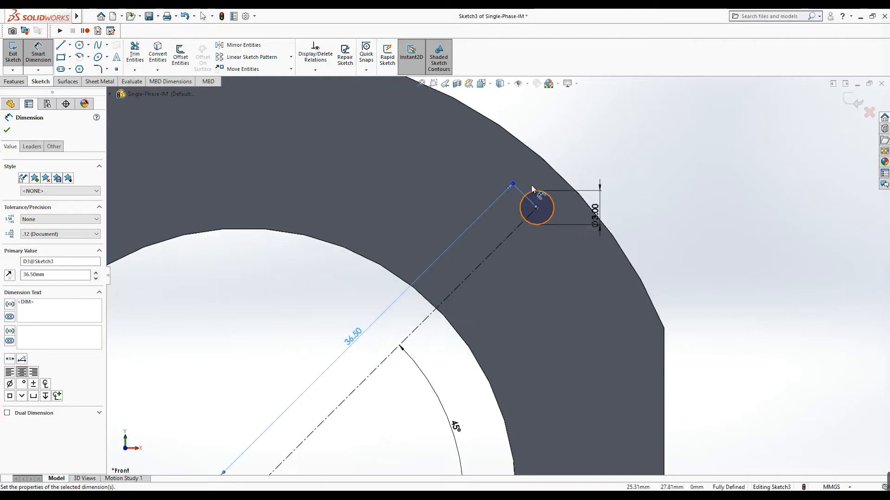
scroll(526, 277, up, 3)
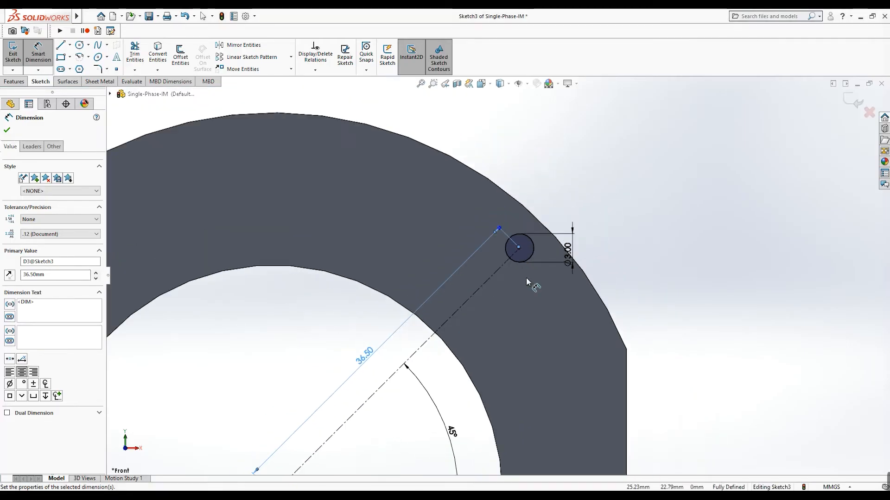
Finish the guide hole sketch and extrude-cut its 3 mm circle from the sketch plane through the whole ring.
click(847, 100)
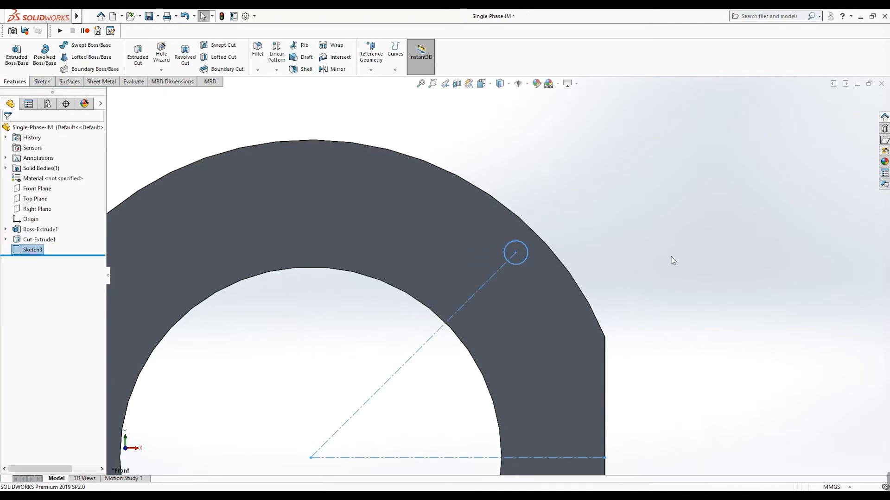
scroll(666, 303, up, 5)
scroll(342, 312, down, 3)
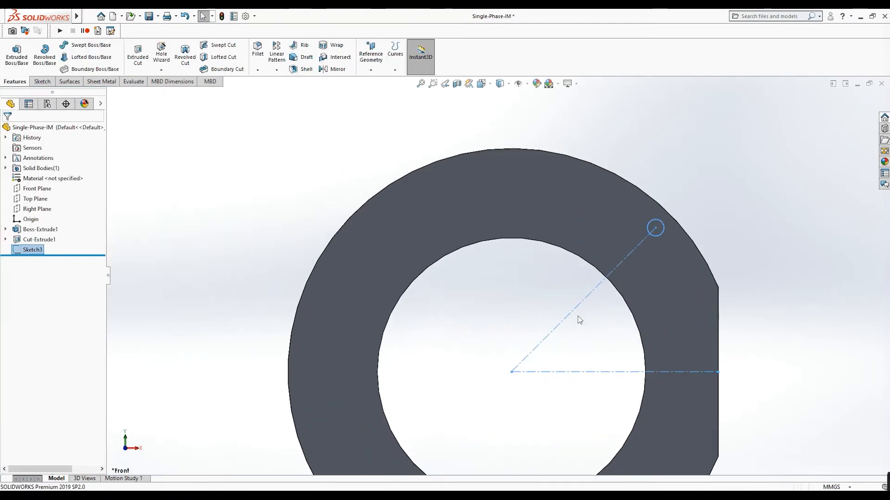
click(138, 55)
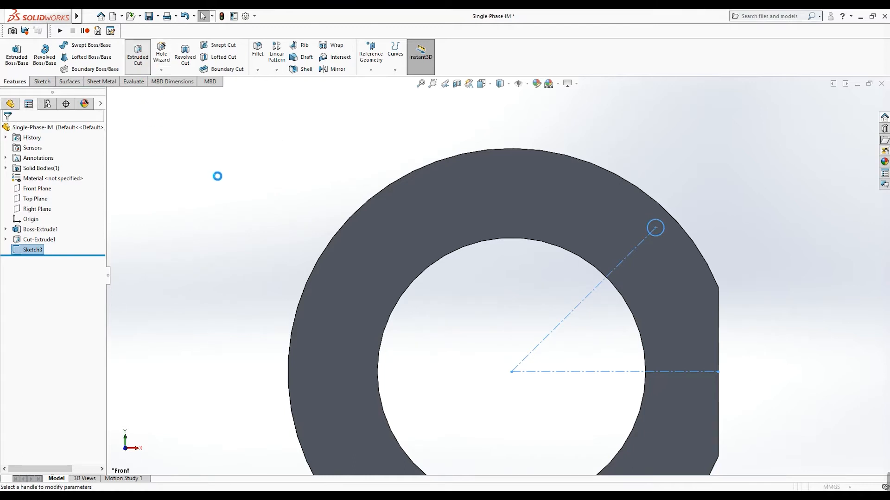
click(41, 158)
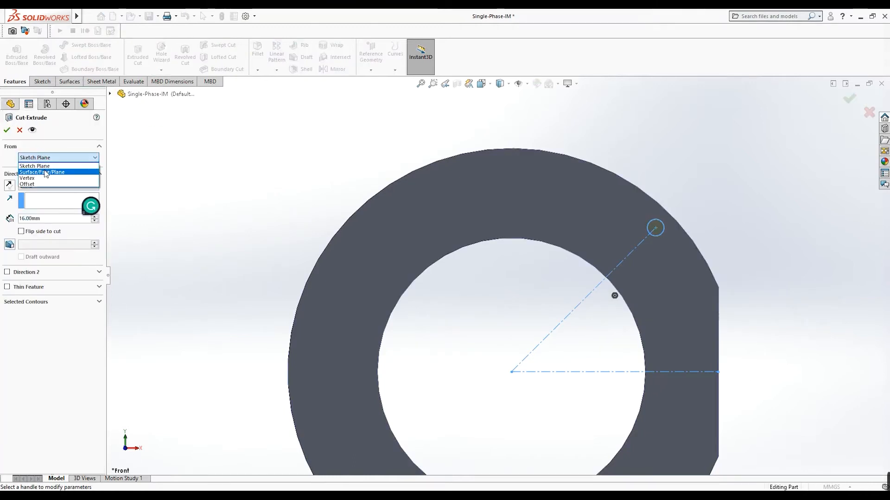
click(44, 156)
click(42, 188)
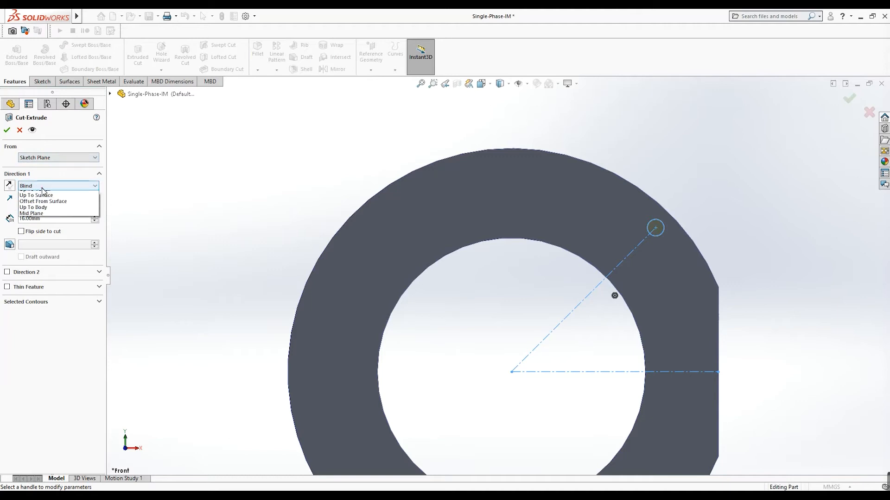
click(42, 204)
click(7, 131)
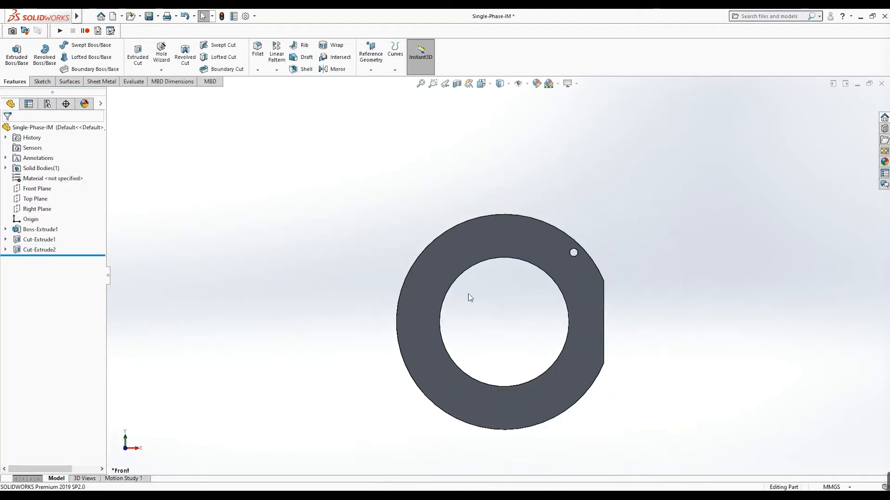
Create a reference axis through the ring's center from the intersection of the Top Plane and Right Plane.
middle_drag(503, 320, 452, 359)
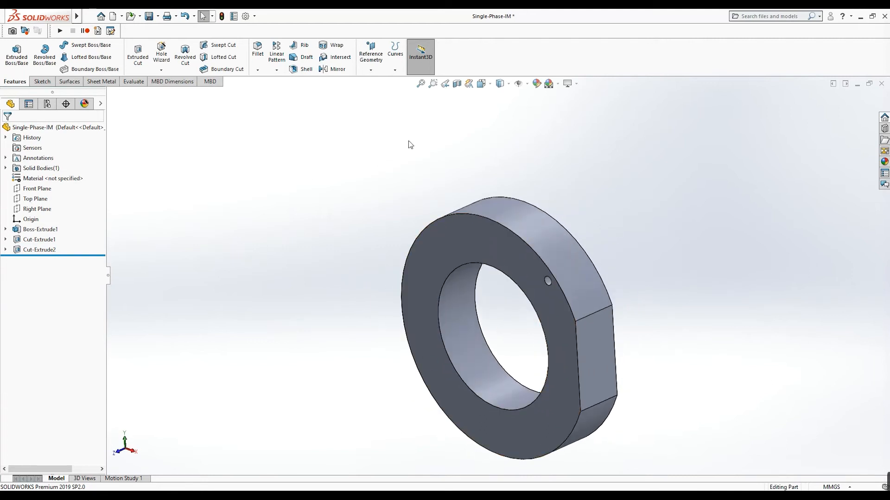
click(35, 198)
ctrl+click(38, 210)
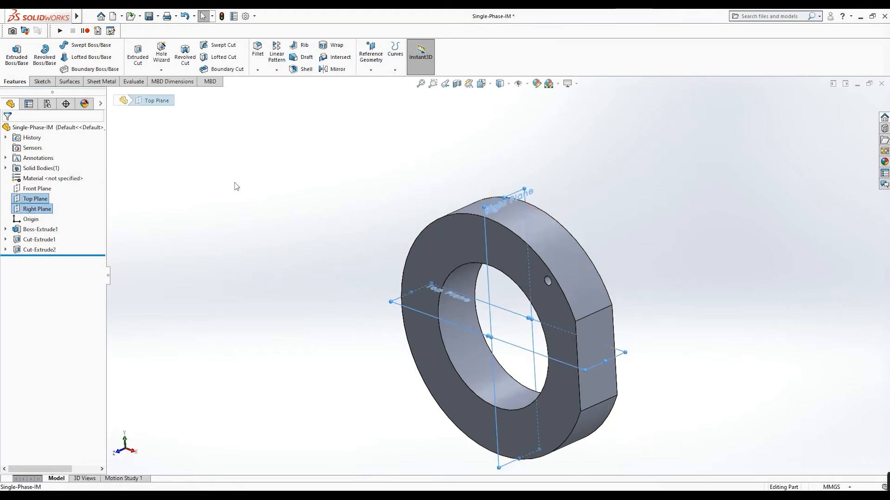
click(371, 68)
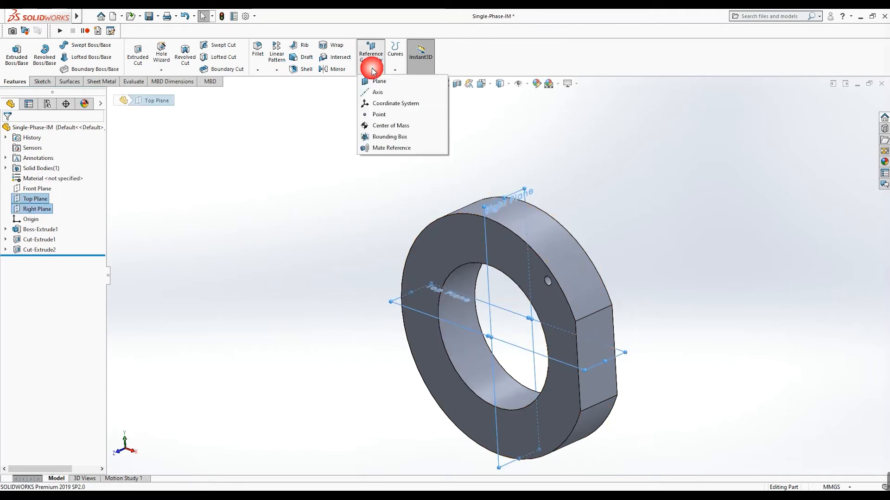
click(378, 93)
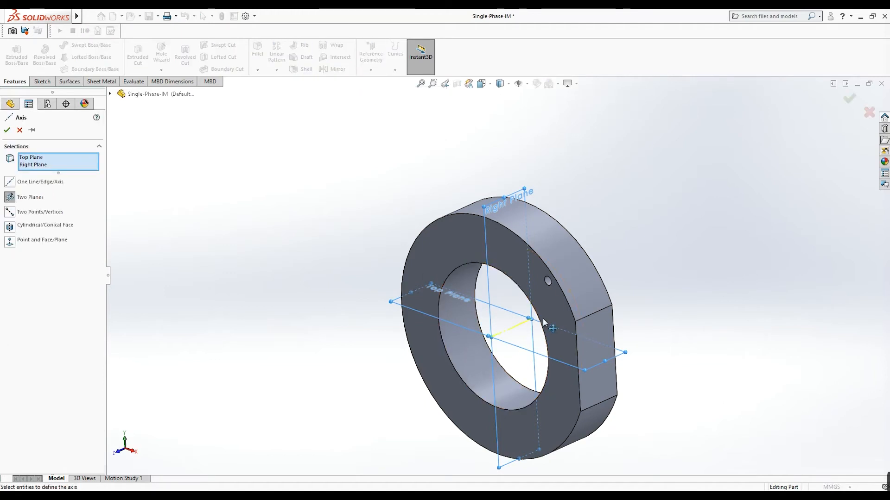
click(7, 131)
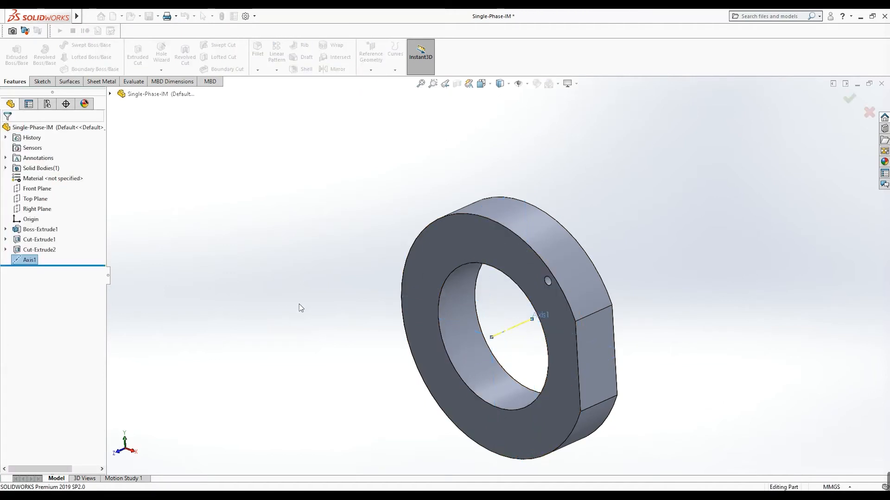
Start a circular pattern about the ring's central axis with 90° instance spacing and 4 instances.
scroll(330, 321, up, 3)
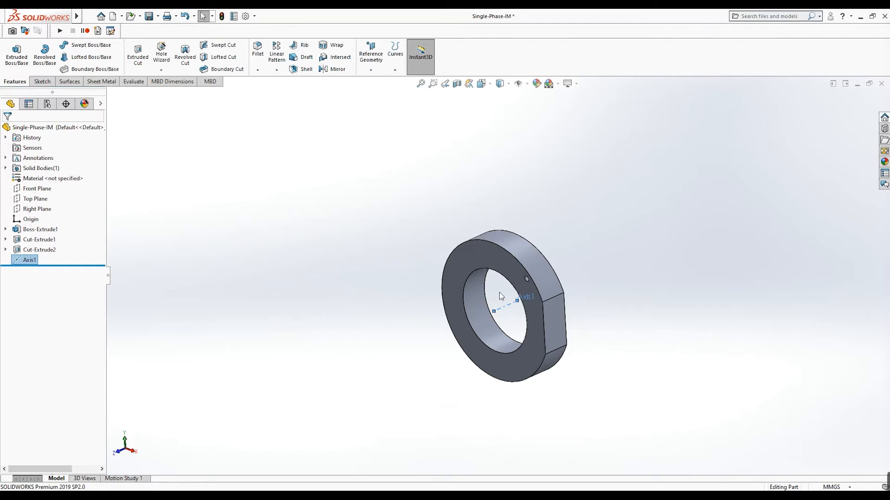
scroll(499, 294, down, 2)
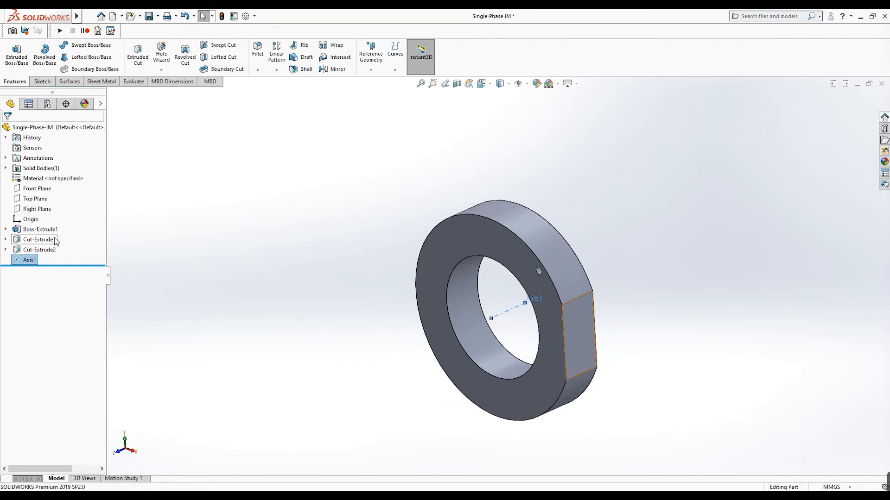
click(284, 103)
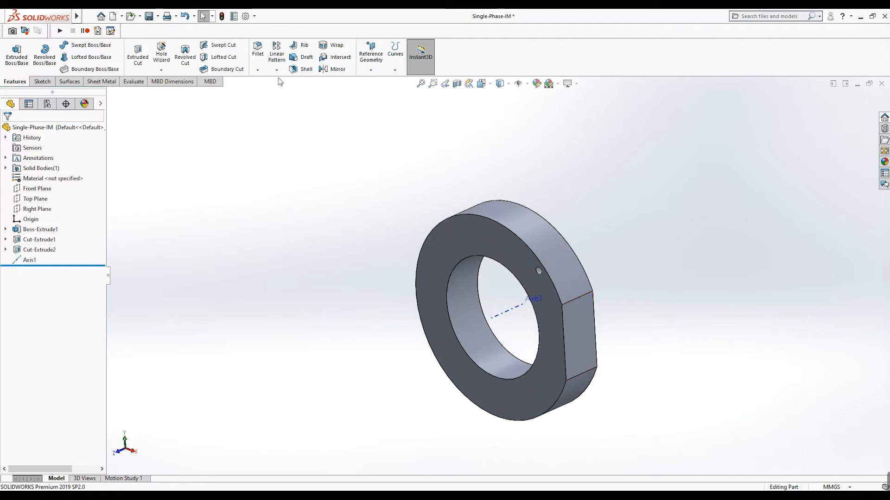
click(278, 71)
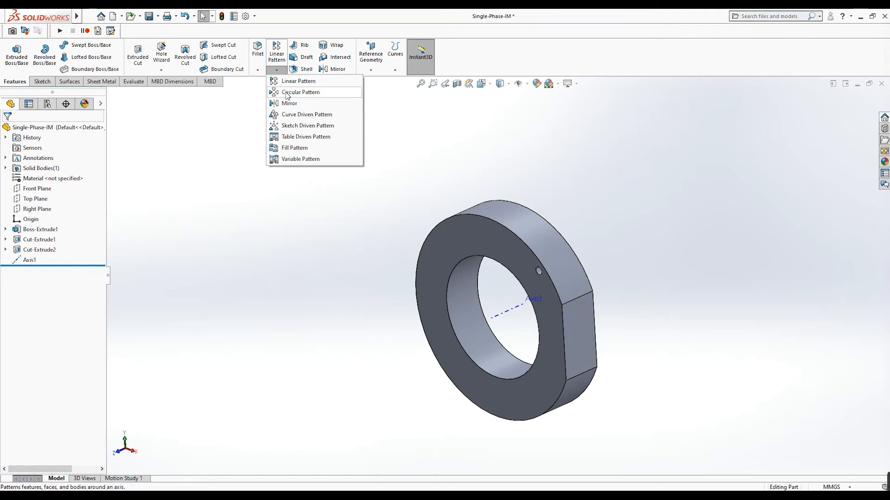
click(313, 93)
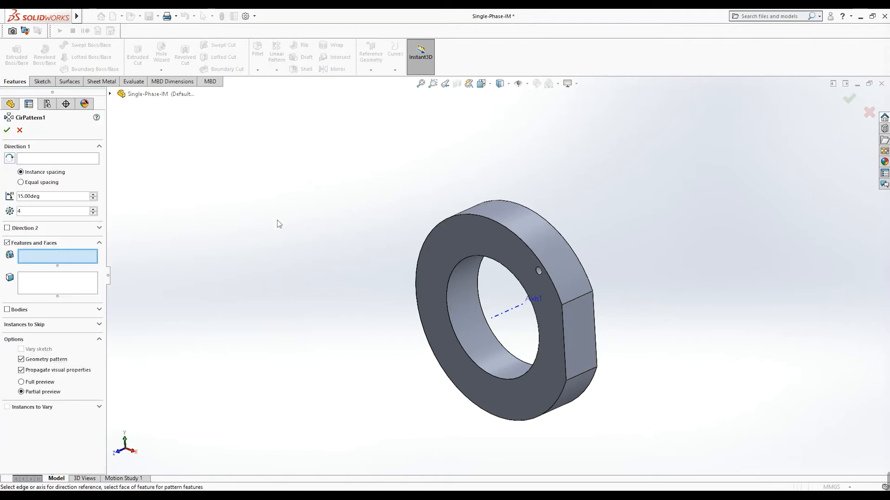
click(67, 159)
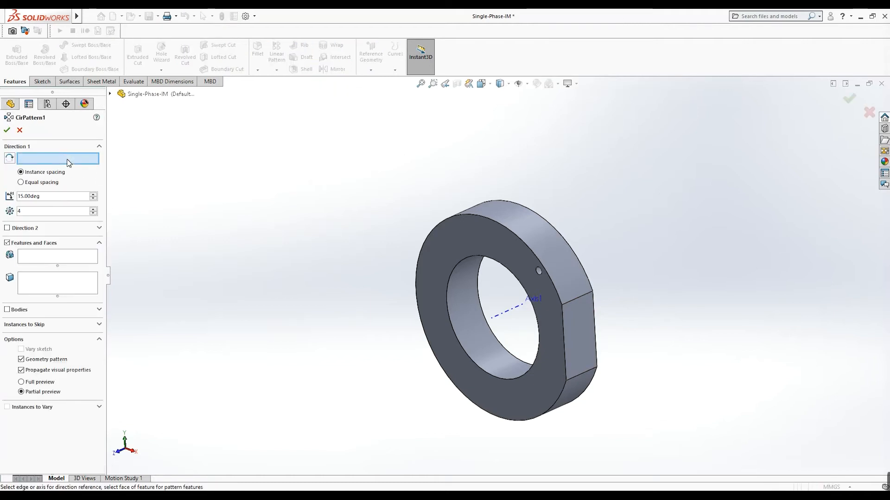
click(501, 317)
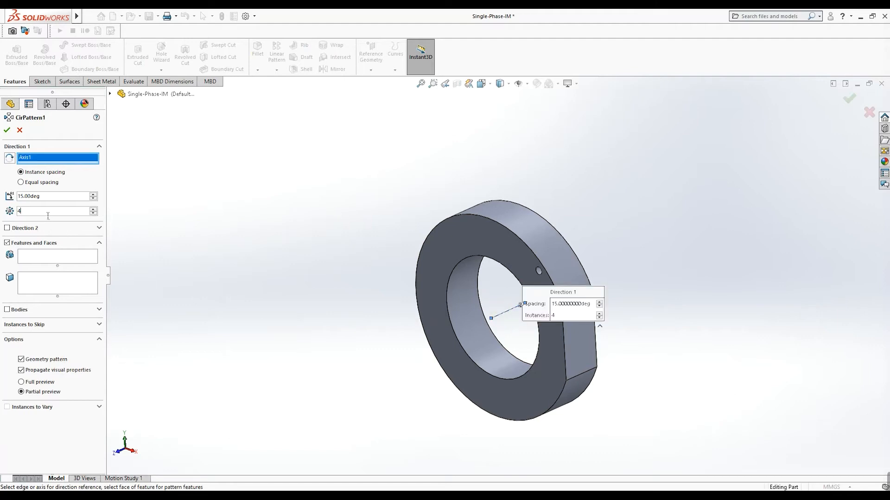
click(35, 197)
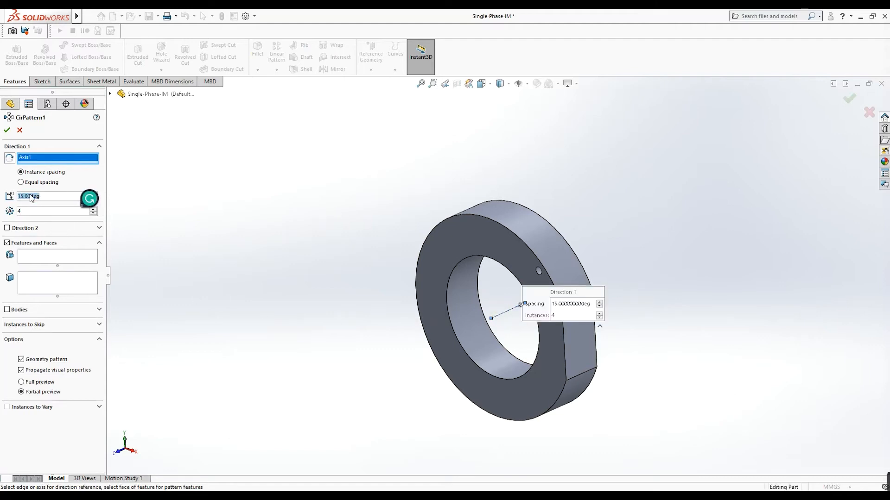
text(90)
key(Return)
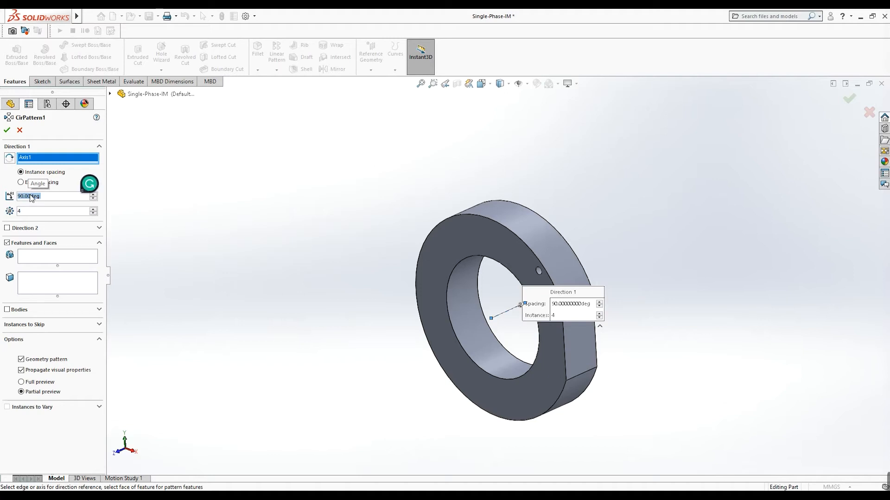
click(34, 210)
Choose the side flat cut and the guide hole cut as the features to repeat and create the circular pattern.
click(33, 256)
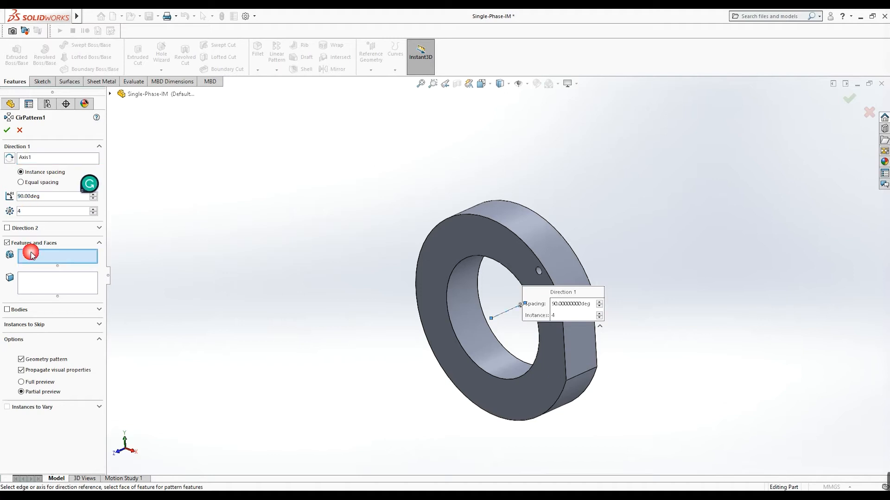
click(110, 93)
click(158, 208)
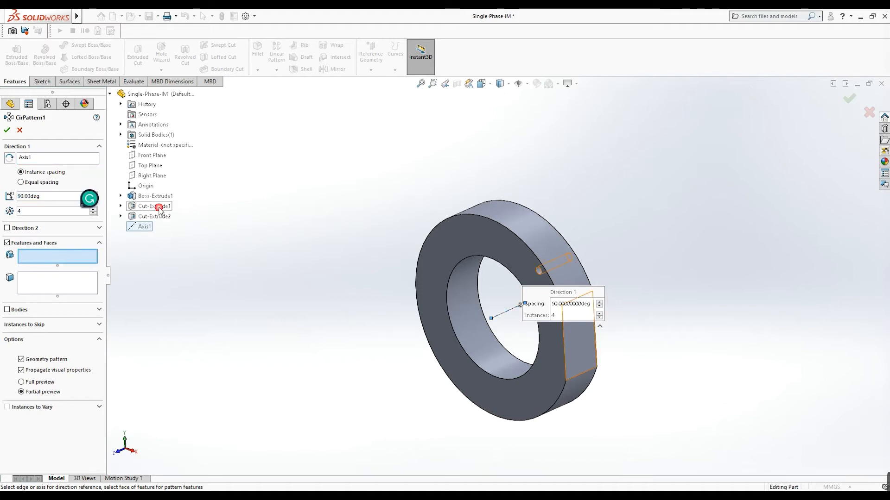
click(158, 208)
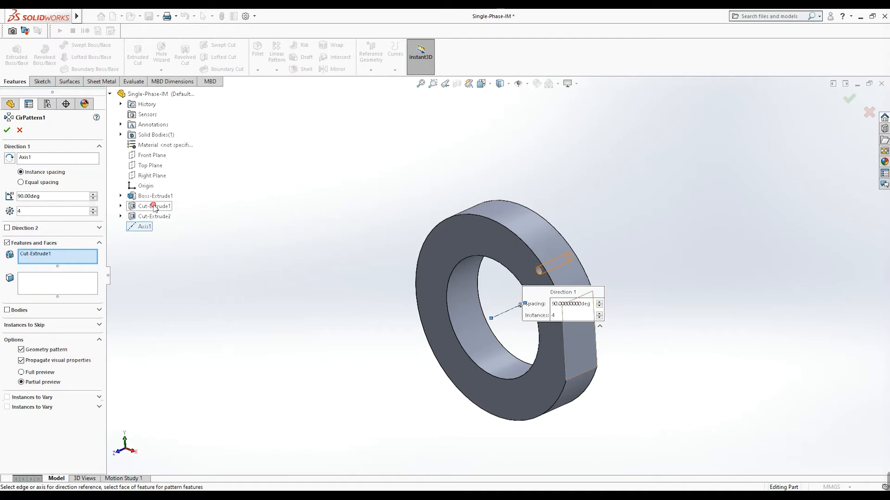
click(153, 217)
click(7, 131)
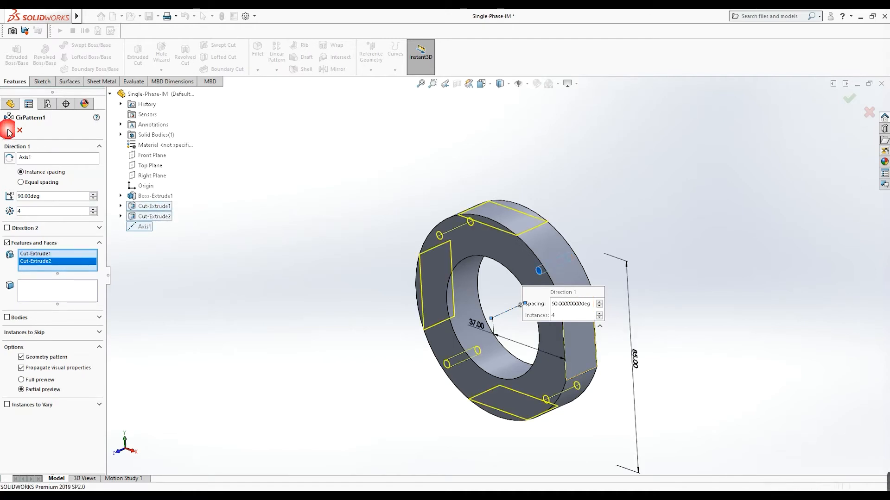
Start a new sketch on the stator's front face, viewed from the front.
click(118, 452)
scroll(499, 316, up, 2)
scroll(503, 315, down, 3)
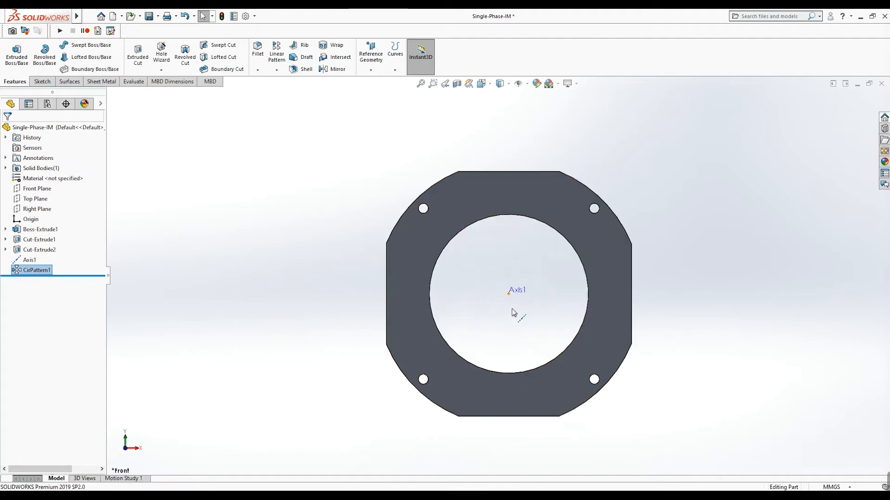
scroll(513, 313, down, 1)
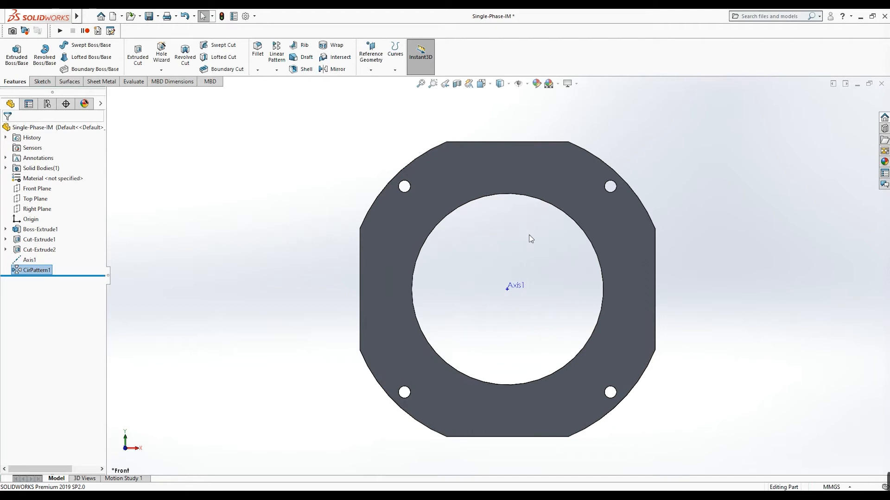
click(616, 280)
right_click(623, 277)
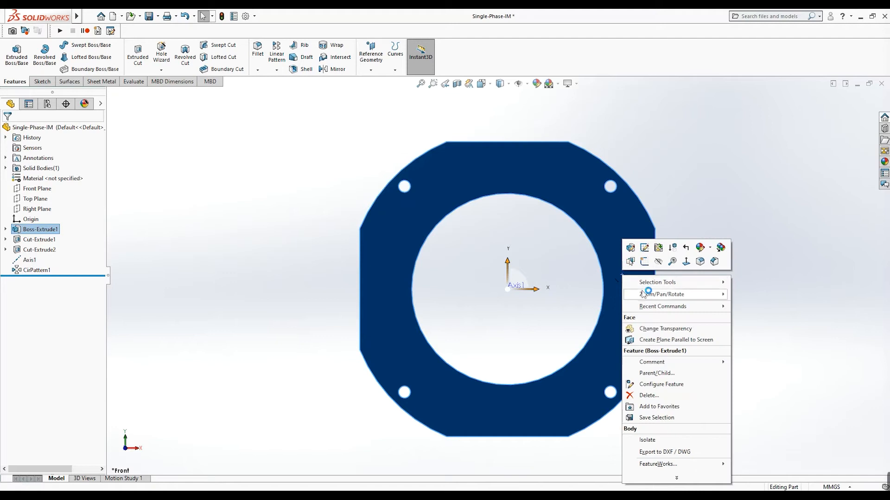
click(645, 261)
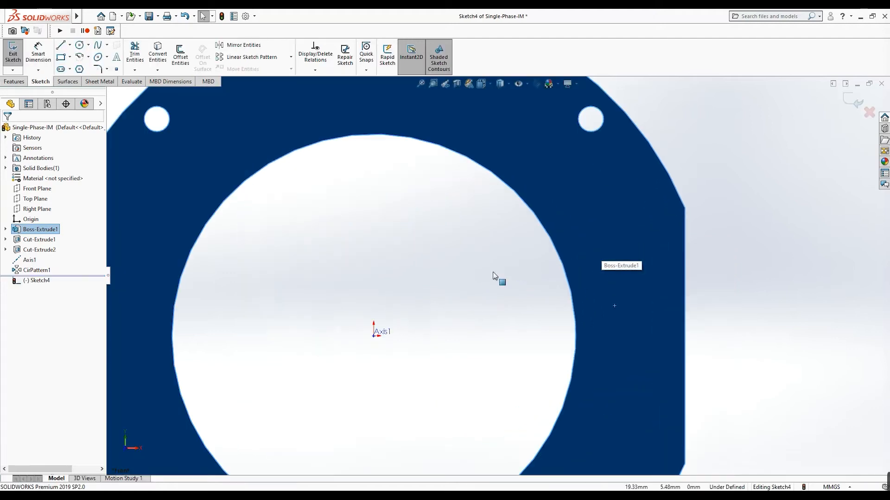
Sketch a horizontal line about 29.5 mm long from the origin, ending between the bore and the flat on the +X side.
click(70, 45)
click(79, 69)
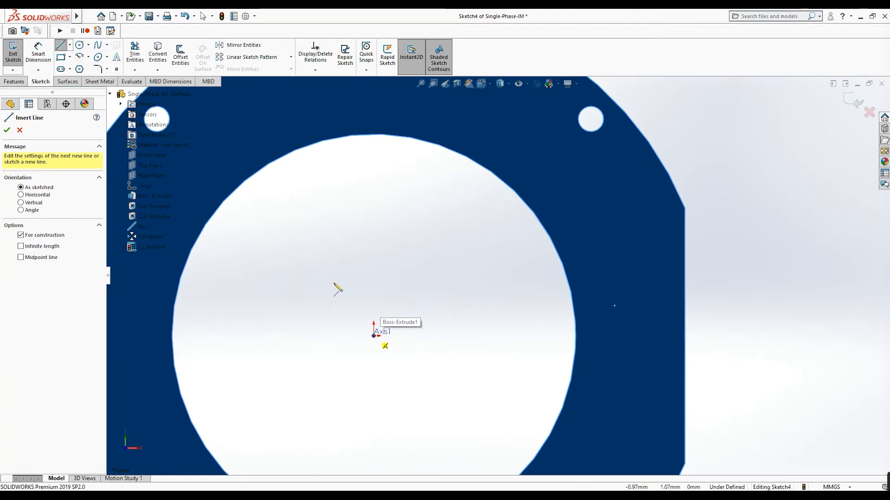
click(70, 45)
click(79, 57)
click(374, 336)
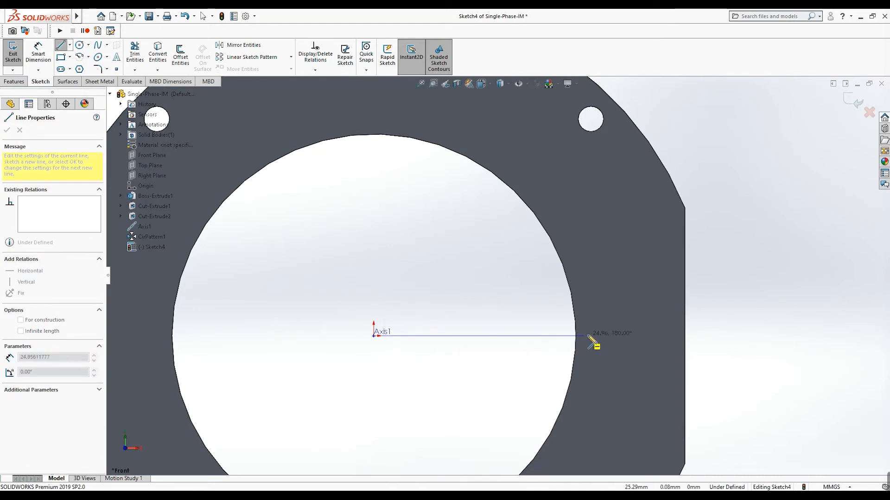
double_click(622, 336)
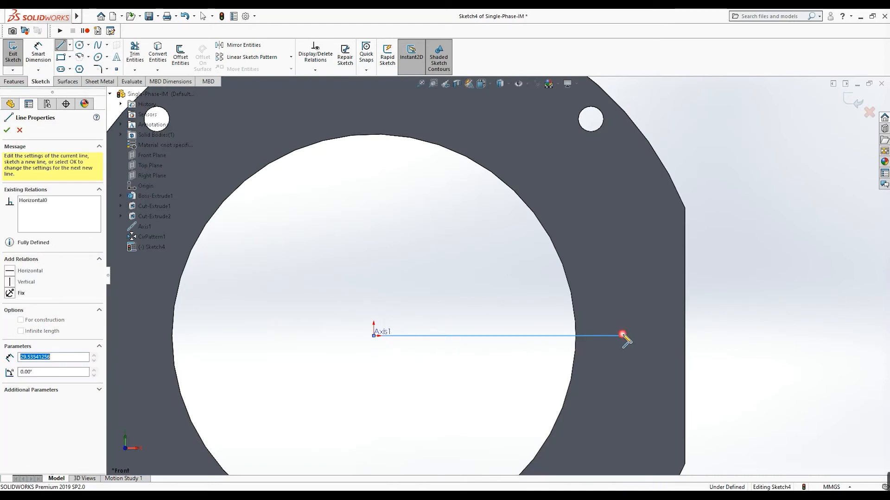
key(Escape)
scroll(526, 350, down, 3)
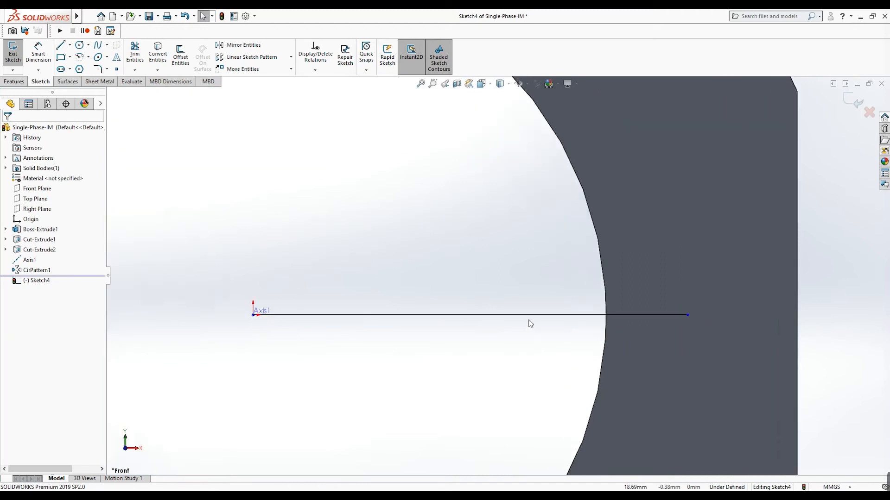
Convert the horizontal line from the origin to construction geometry.
click(535, 317)
click(571, 287)
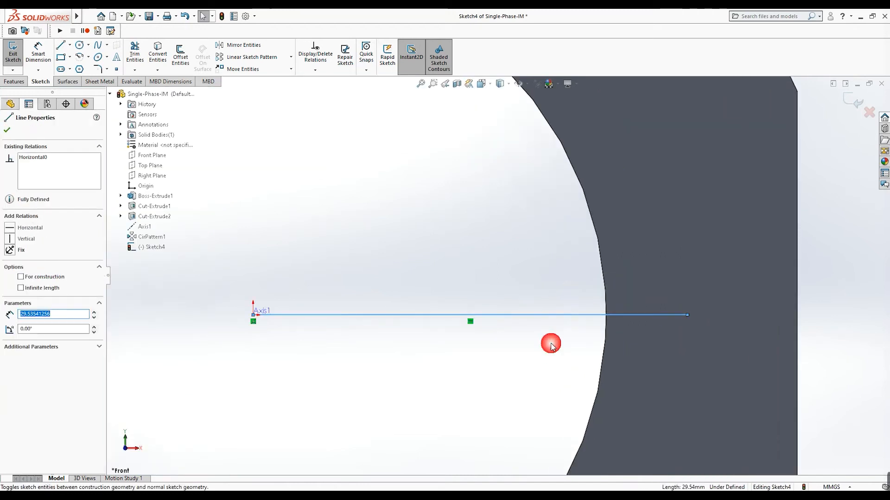
scroll(533, 369, up, 1)
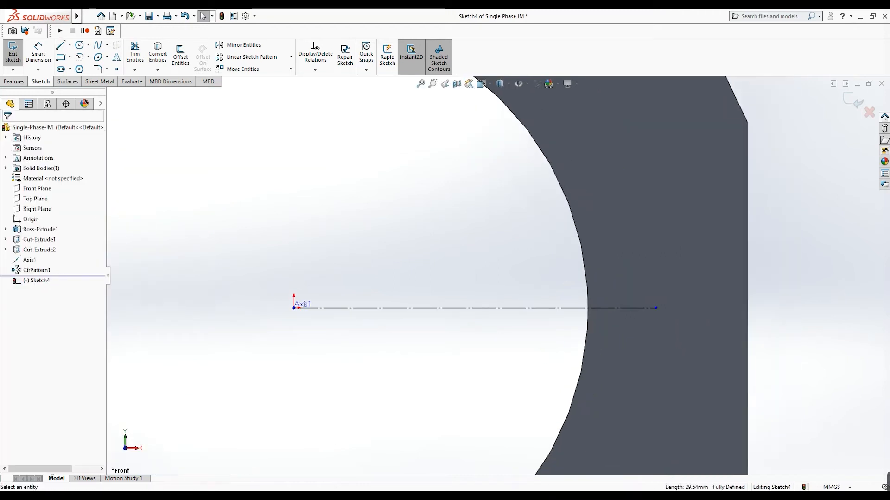
Switch to the measurements PDF in Foxit Reader, look up the stator slot dimensions, and return to SOLIDWORKS.
key(alt+Tab)
scroll(380, 391, up, 1)
scroll(380, 392, up, 3)
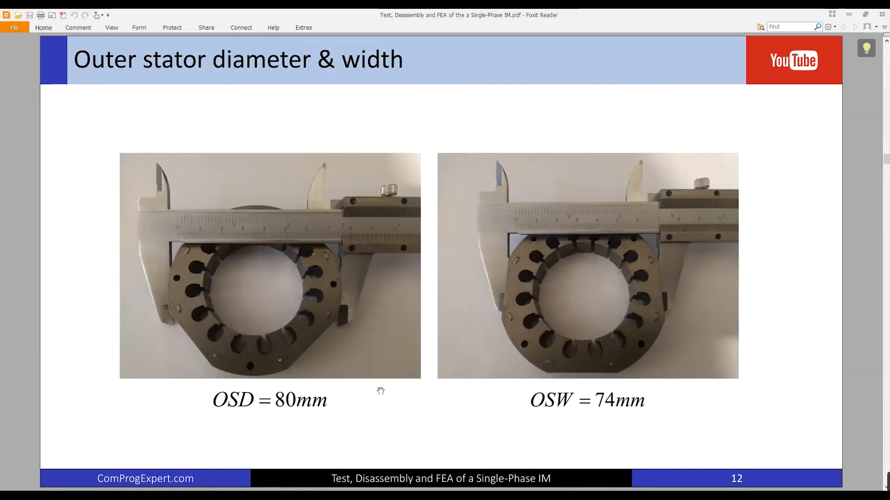
scroll(380, 392, down, 2)
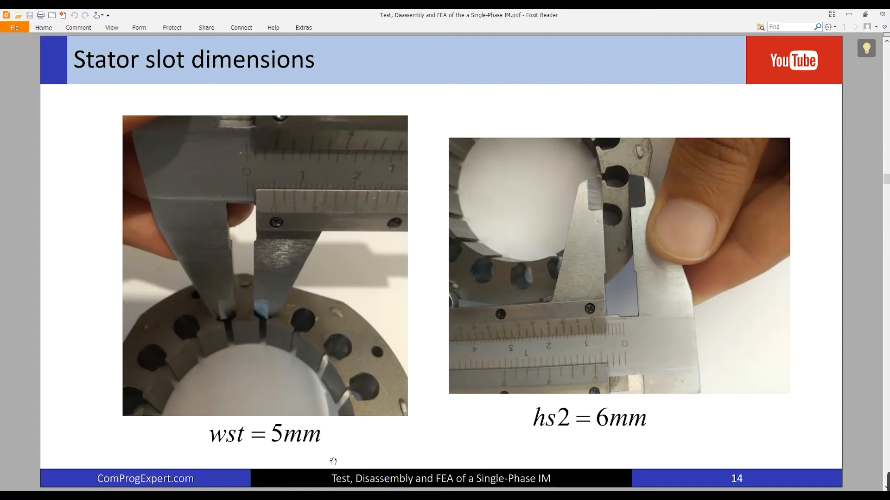
click(291, 495)
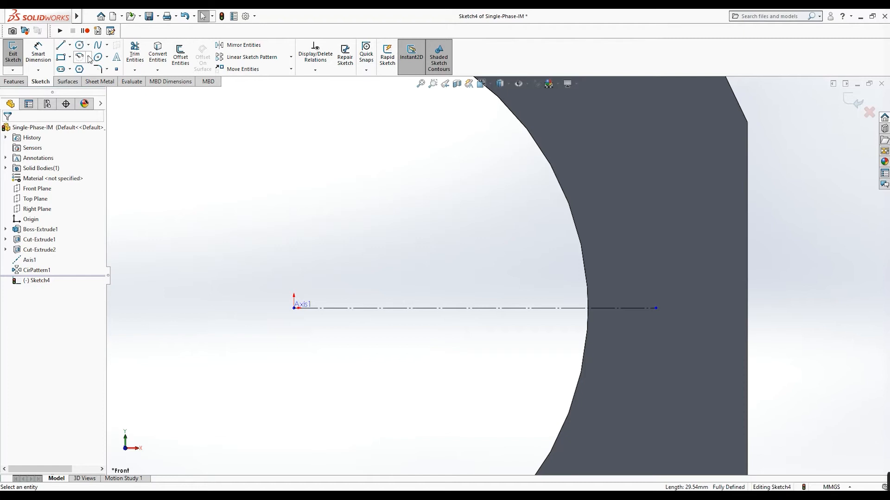
click(80, 57)
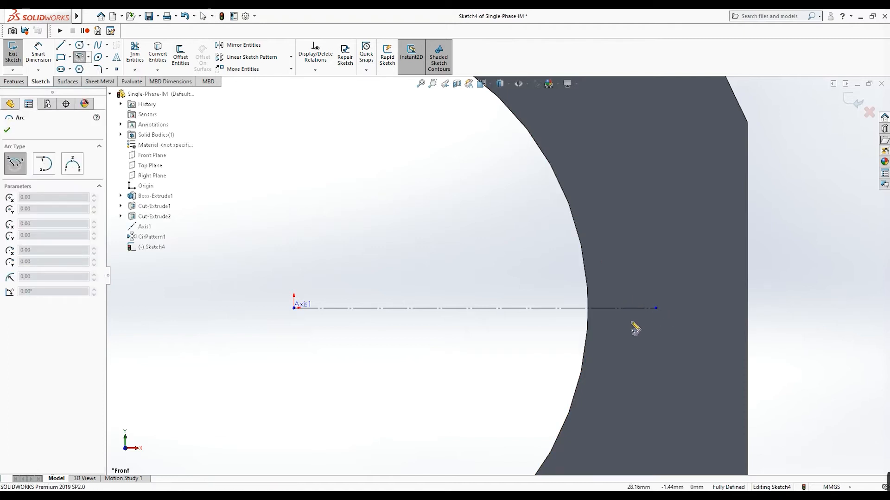
click(613, 308)
click(656, 308)
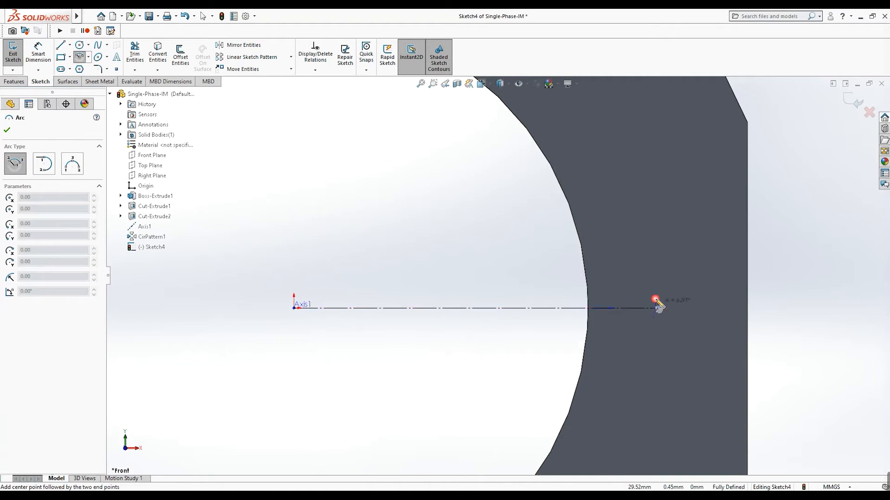
click(636, 271)
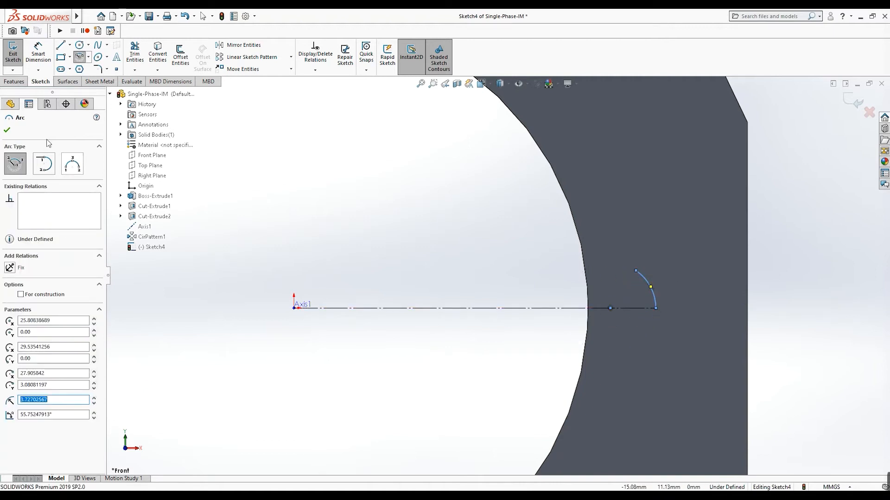
click(8, 131)
scroll(653, 309, down, 3)
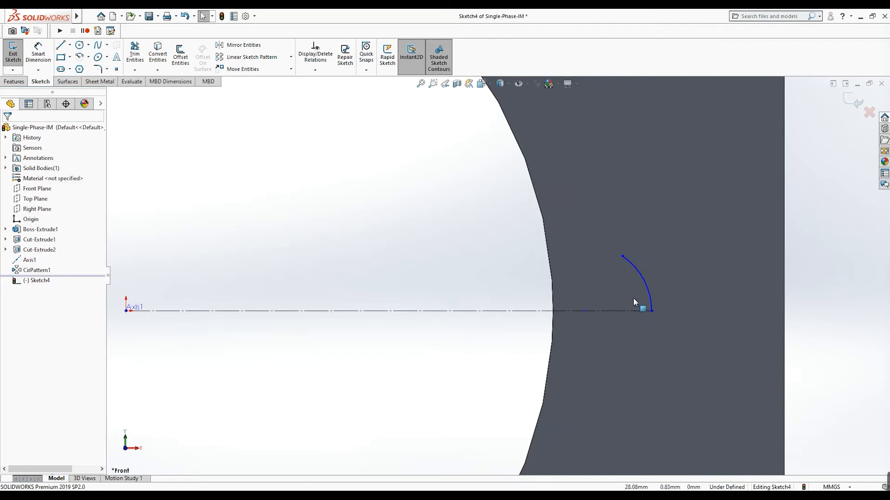
mouse_move(651, 312)
mouse_down()
mouse_move(644, 318)
mouse_move(665, 319)
mouse_up()
click(474, 247)
click(650, 270)
key(Delete)
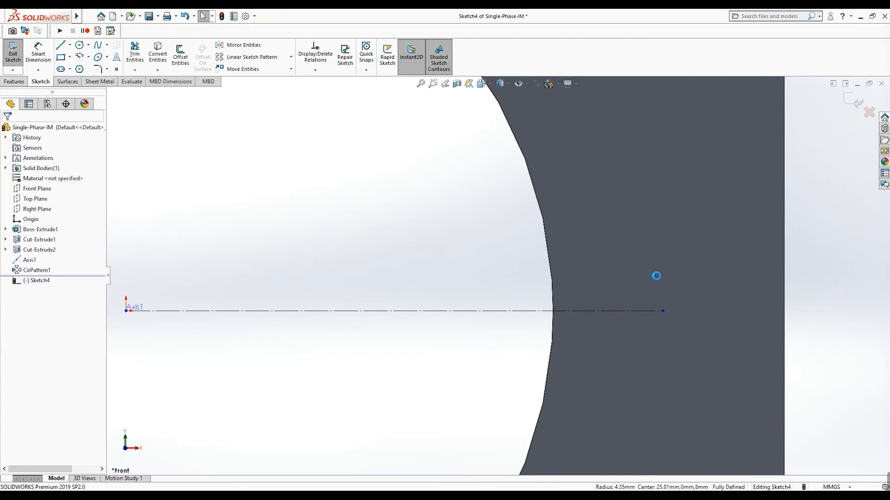
Sketch a centerpoint arc of about 4.6 mm radius and 104° centered on the construction line, crossing it near its outer end.
click(80, 57)
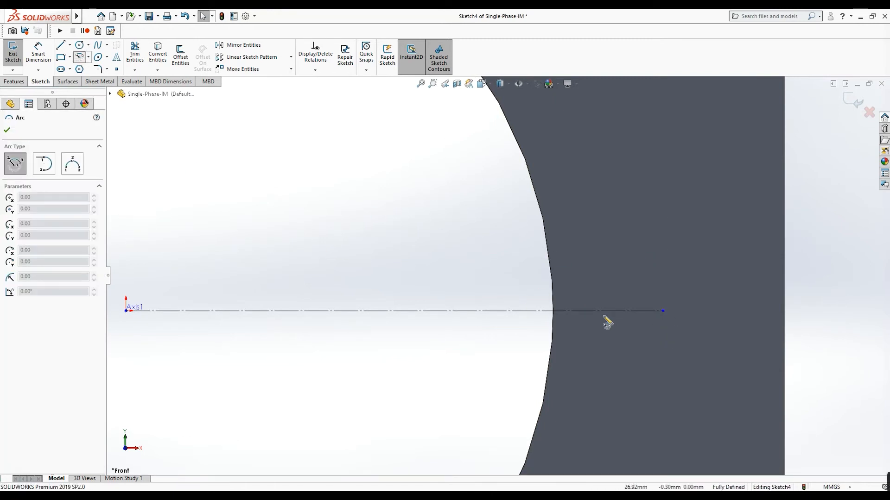
click(578, 311)
click(627, 378)
click(644, 244)
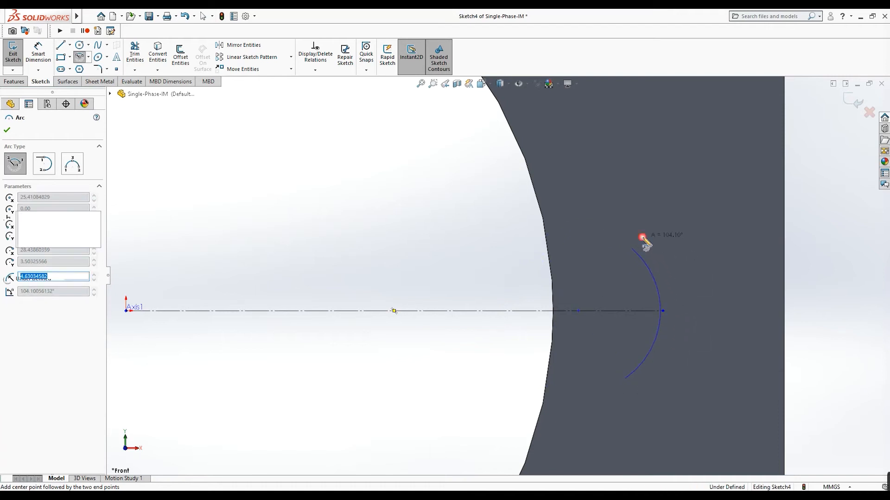
key(Escape)
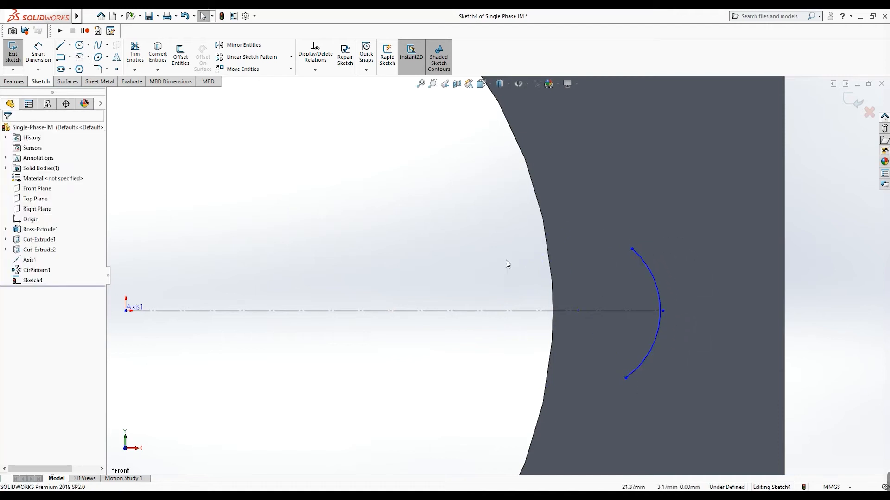
Close the slot outline with connected lines joining both arc ends through short angled segments to a narrow channel reaching the origin.
click(59, 46)
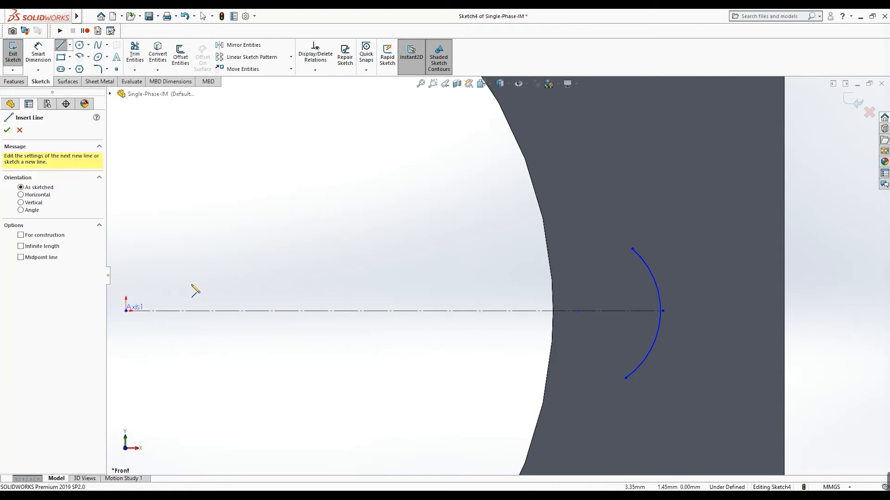
click(632, 249)
click(570, 275)
click(562, 297)
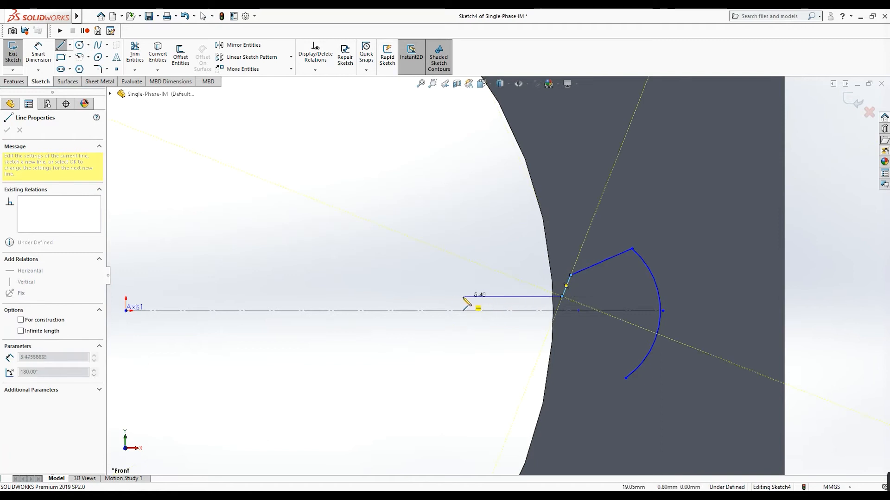
click(126, 296)
click(126, 328)
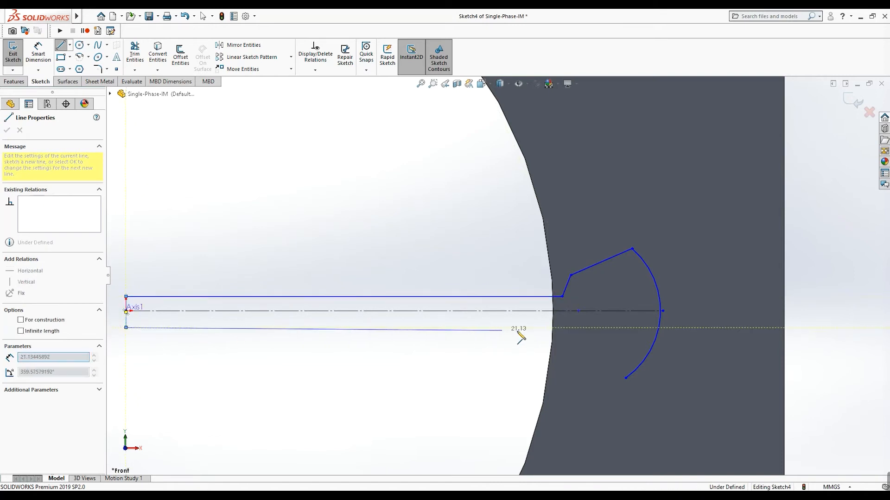
click(562, 331)
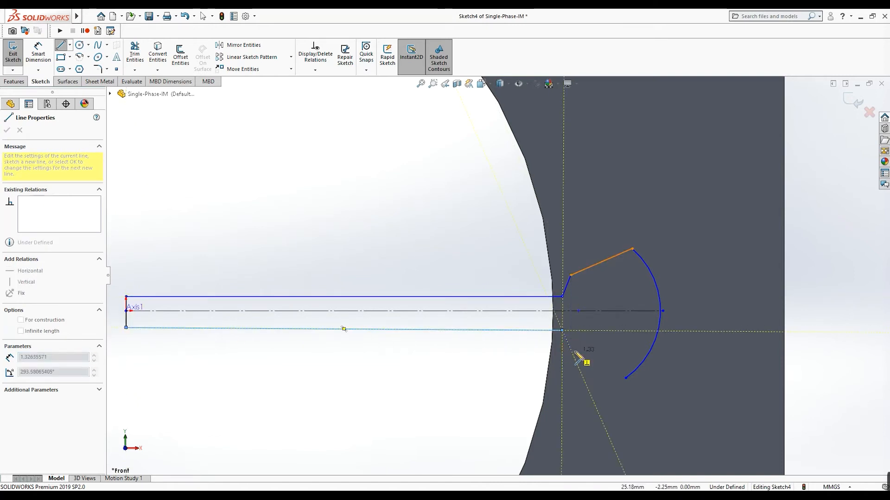
click(575, 348)
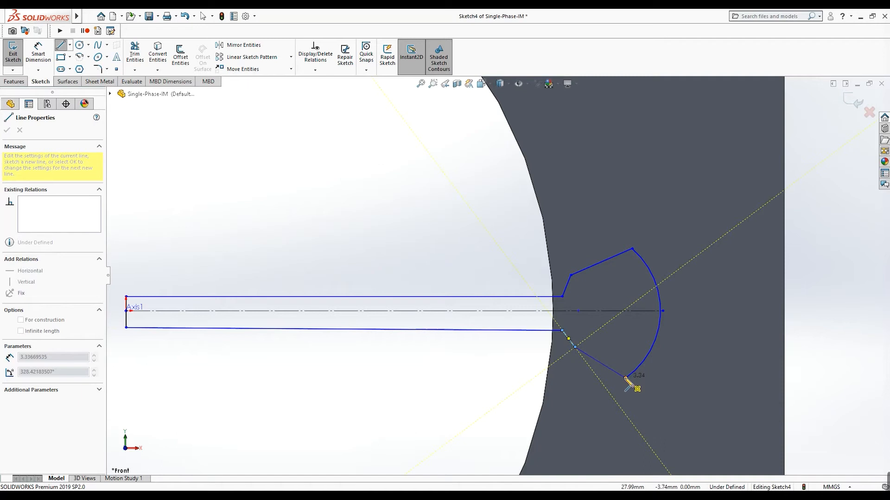
click(626, 378)
key(Escape)
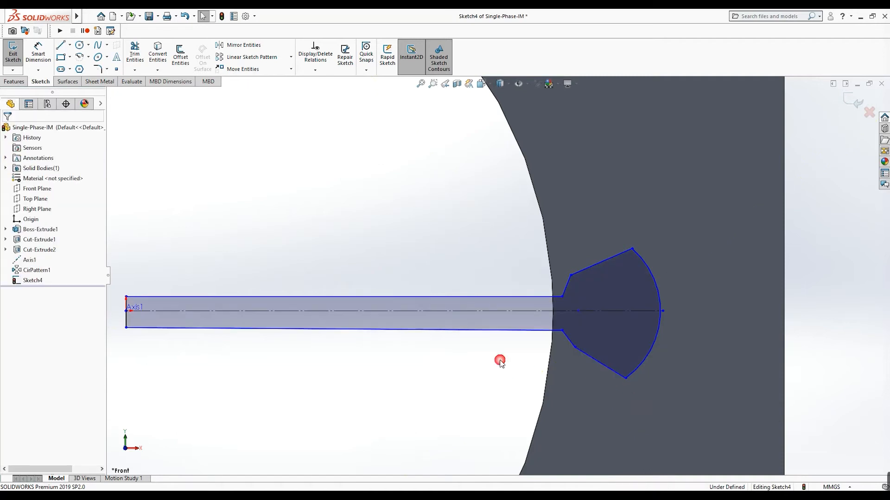
Make the two corner points at the channel's origin end symmetric about the horizontal construction line.
scroll(499, 362, up, 3)
scroll(452, 253, down, 2)
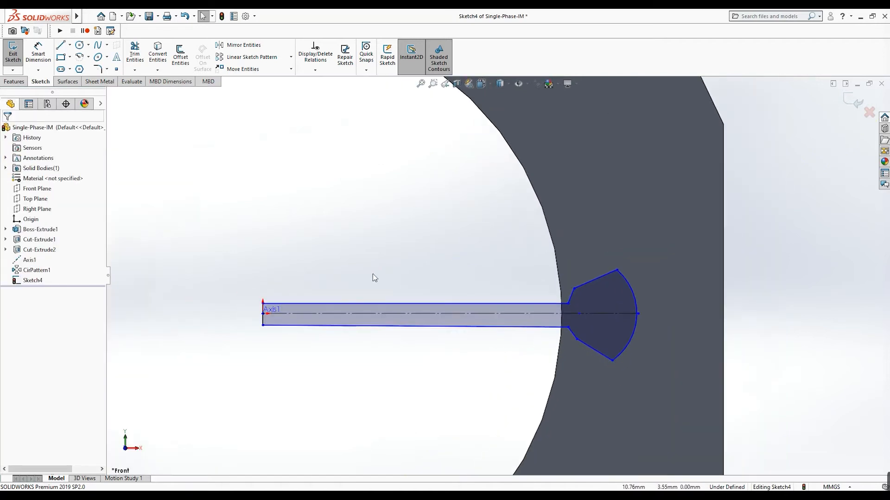
scroll(362, 283, down, 1)
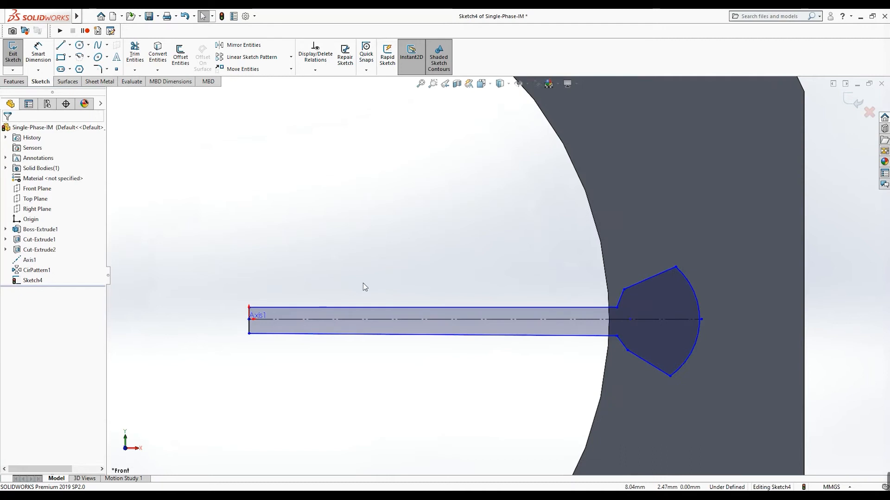
scroll(254, 304, down, 2)
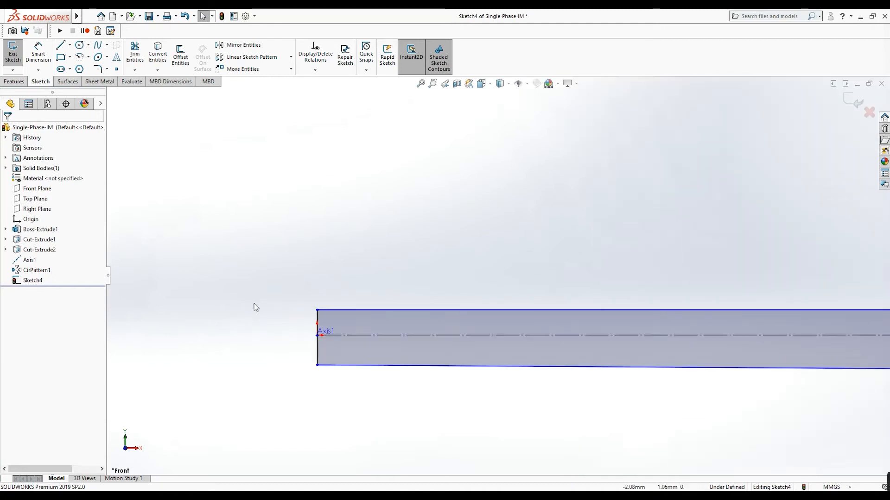
click(317, 310)
ctrl+click(317, 365)
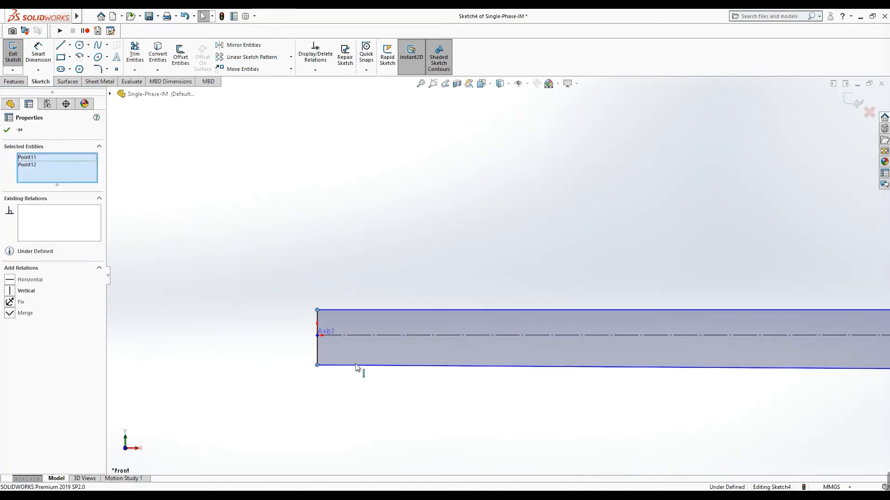
ctrl+click(358, 335)
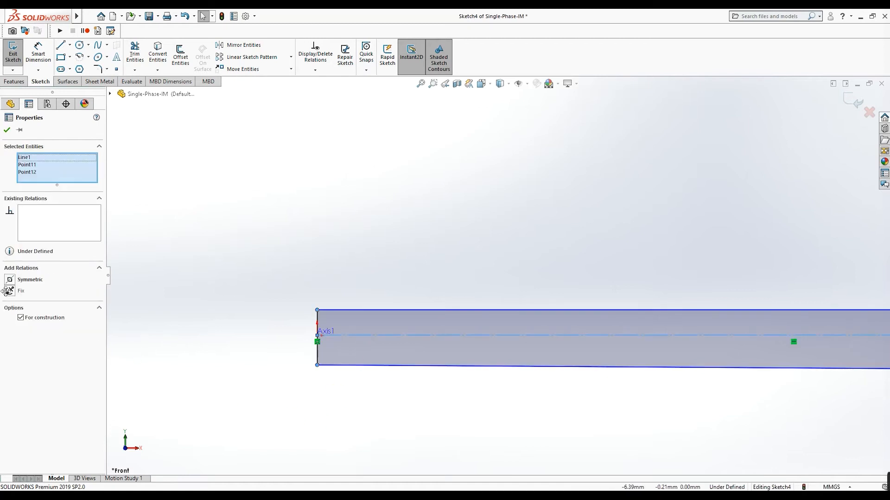
click(10, 280)
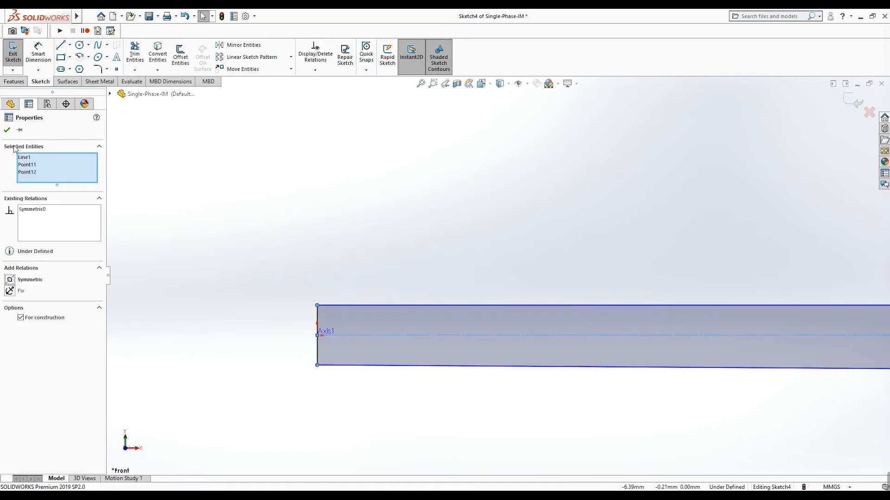
click(7, 130)
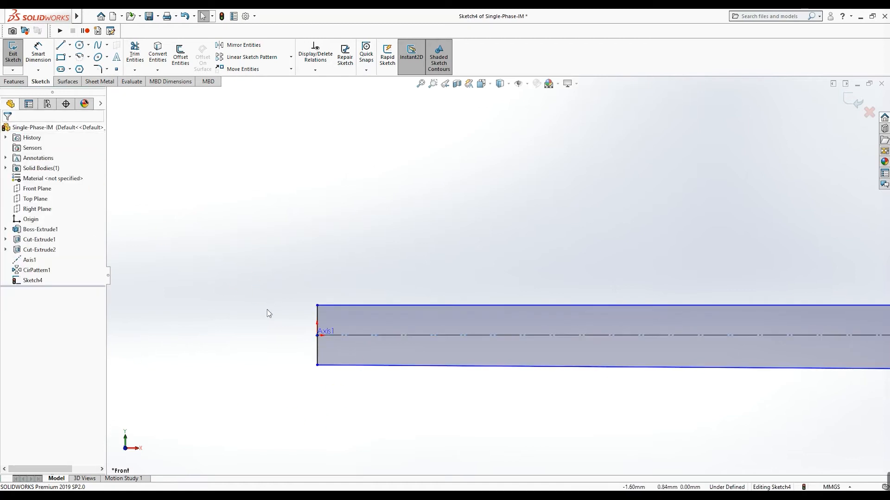
Add a coincident relation between the channel's short end line and the origin point.
click(318, 319)
ctrl+click(318, 336)
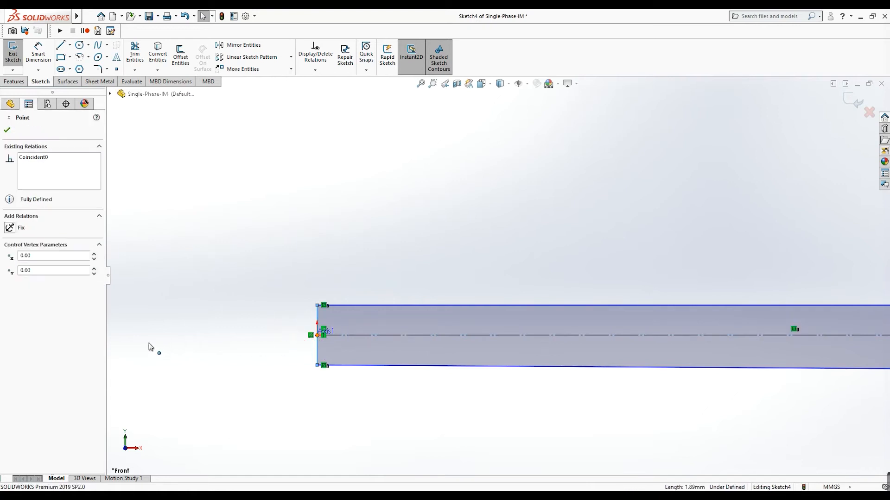
click(9, 292)
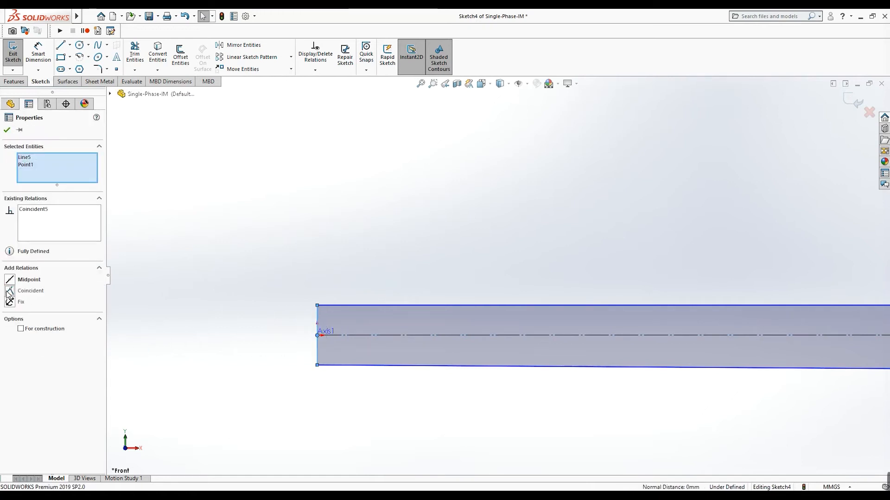
click(7, 130)
scroll(383, 269, up, 5)
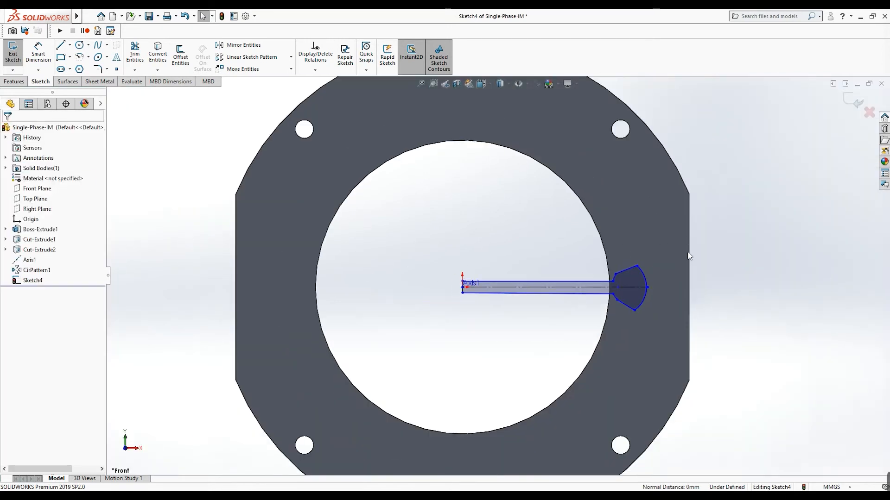
scroll(557, 273, down, 3)
scroll(557, 273, down, 3)
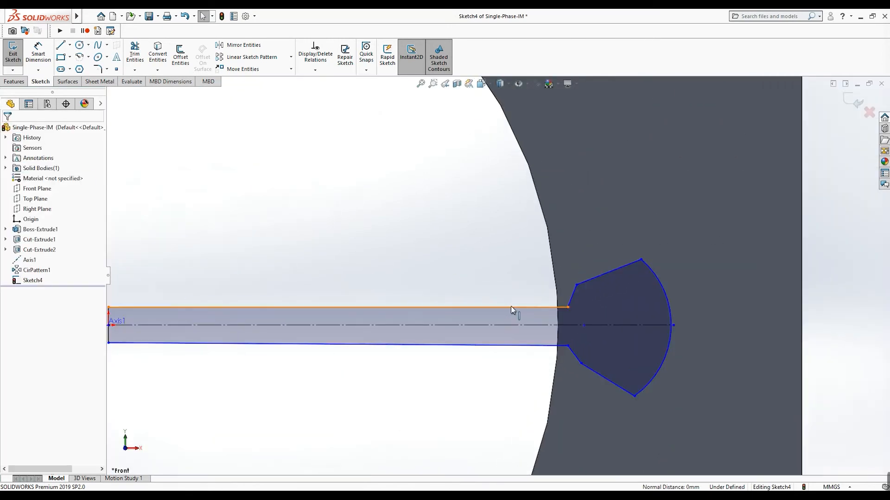
click(39, 53)
click(443, 308)
click(448, 345)
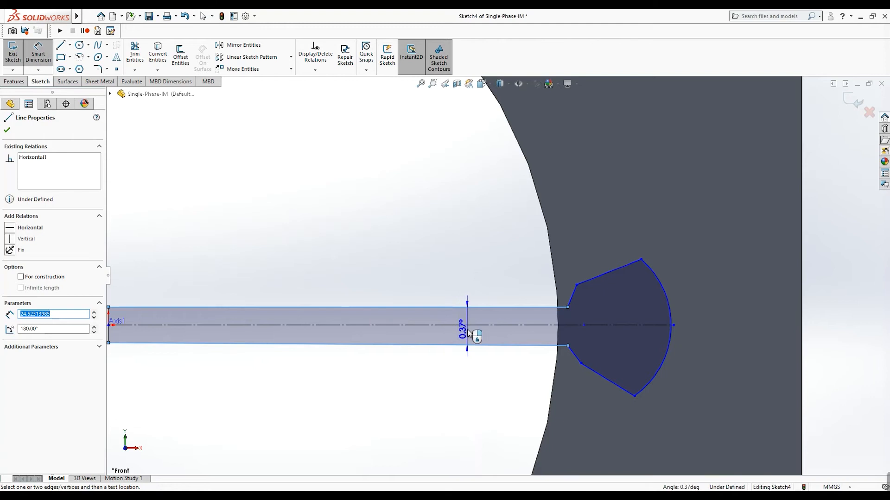
key(Escape)
key(Escape)
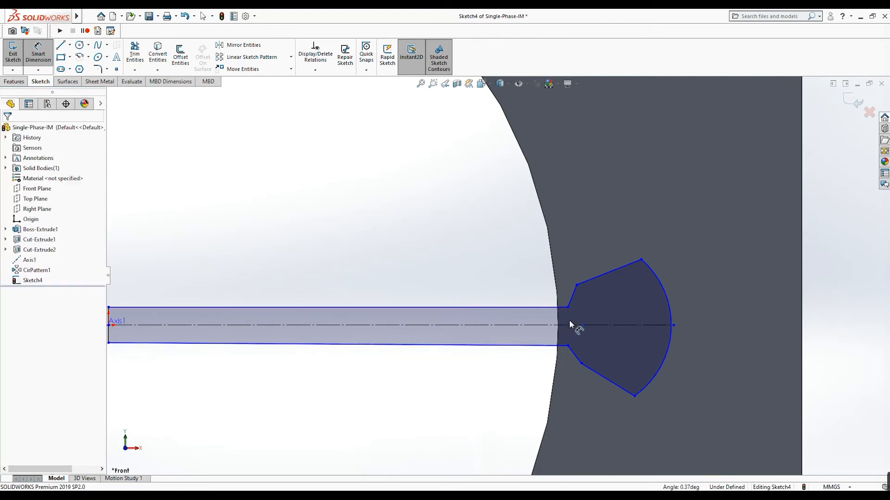
Dimension the slot opening between the two channel corner points just outside the bore to 2 mm, consulting the slot dimensions PDF.
click(568, 307)
click(567, 345)
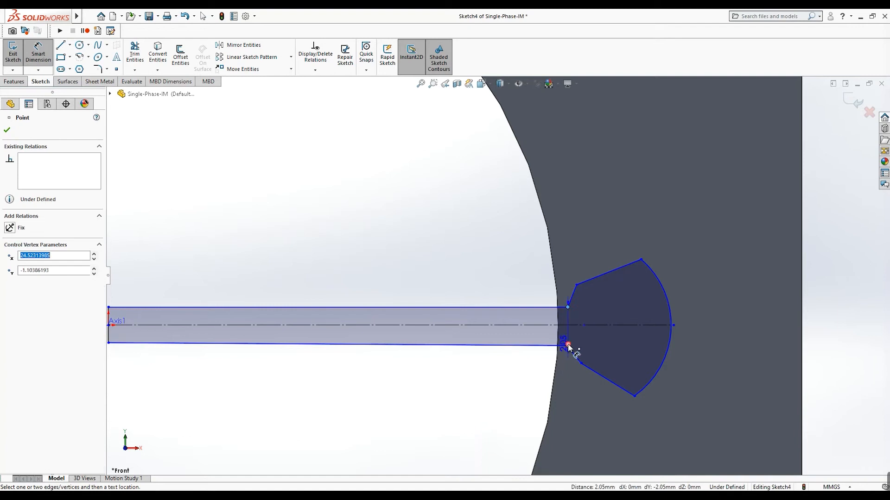
click(534, 375)
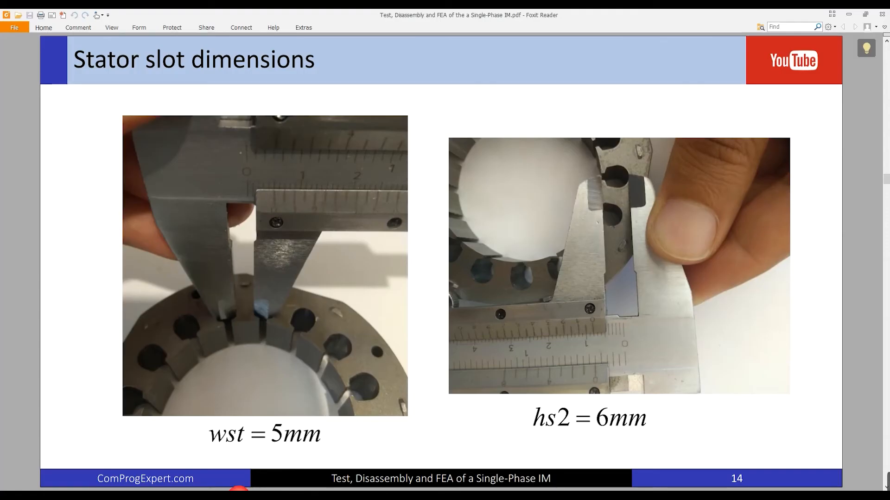
scroll(325, 407, down, 2)
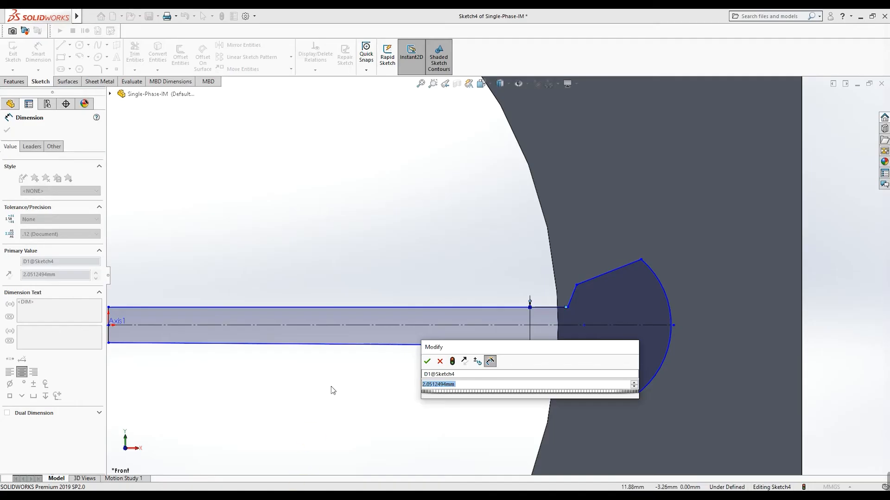
text(2)
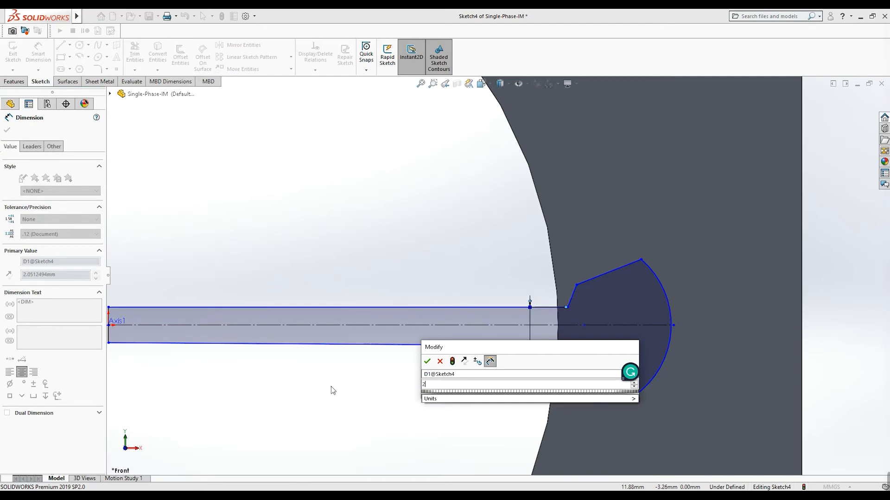
key(Return)
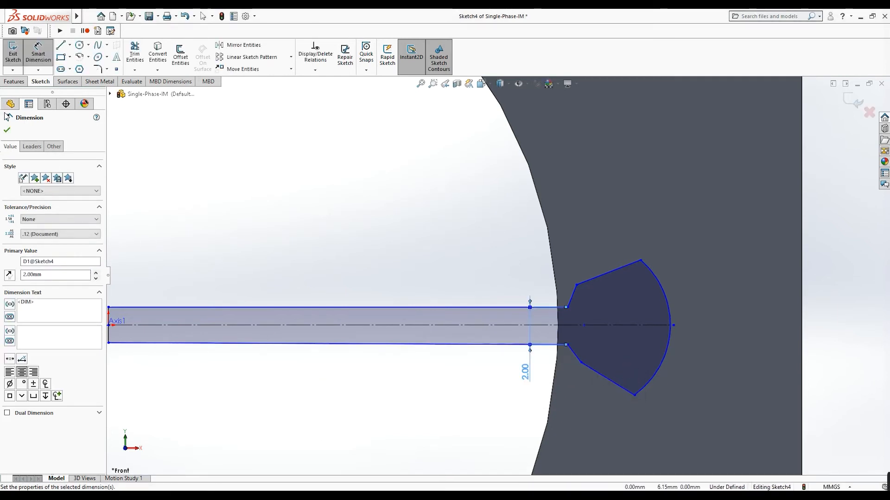
Make the two channel corner points just outside the bore symmetric about the horizontal construction line.
click(8, 132)
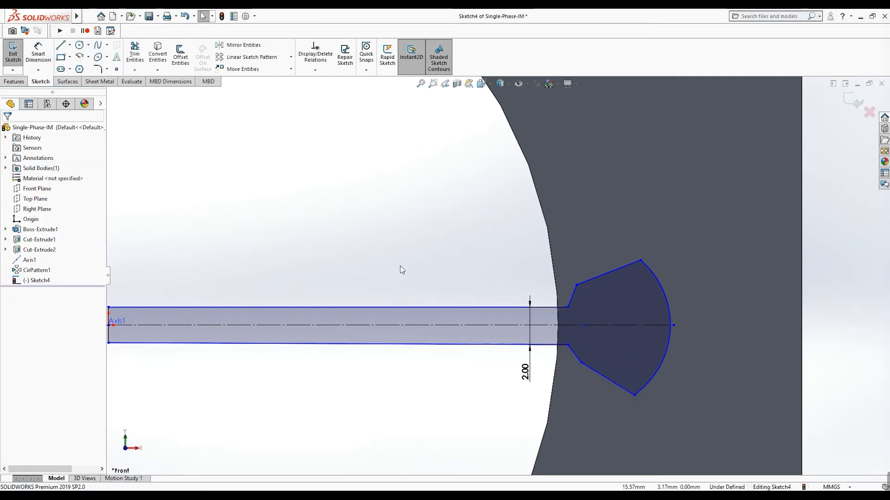
key(z)
scroll(444, 245, up, 1)
scroll(362, 218, down, 1)
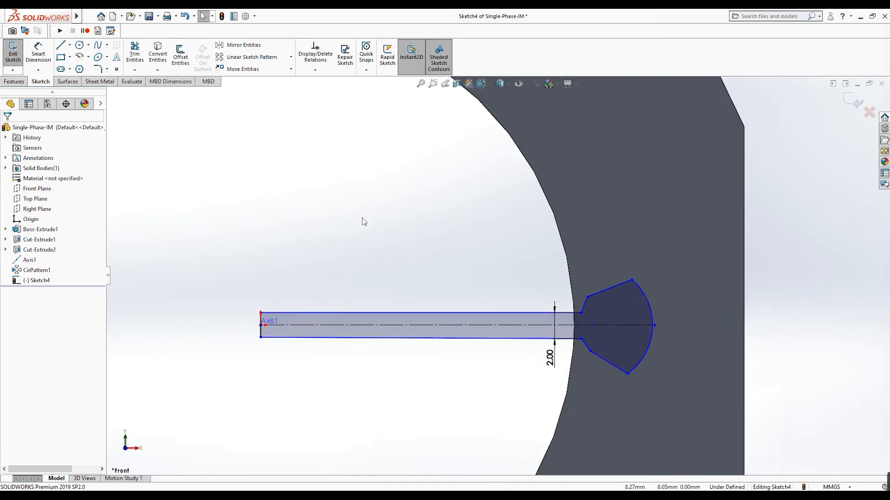
scroll(593, 318, down, 2)
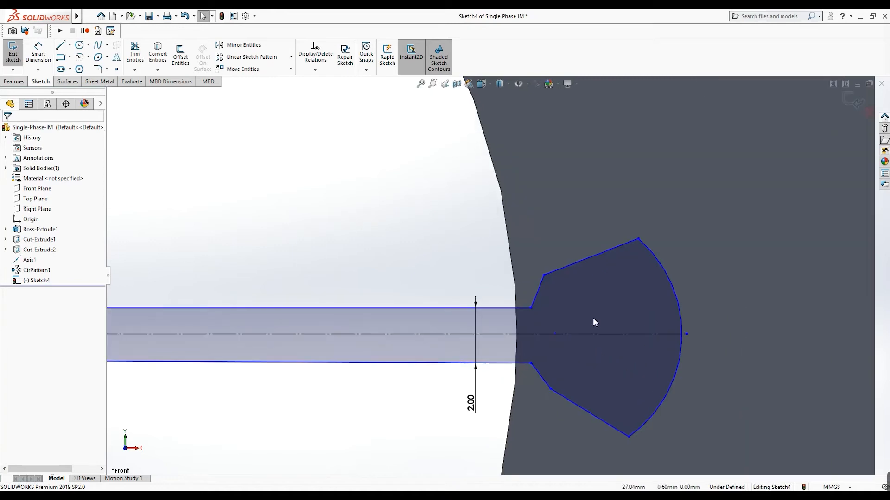
click(531, 307)
scroll(528, 371, down, 2)
ctrl+click(519, 378)
ctrl+click(540, 328)
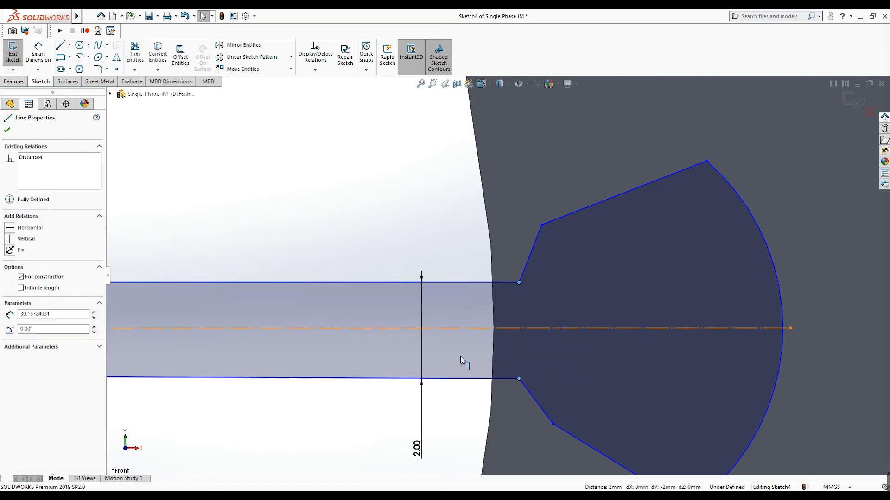
click(10, 280)
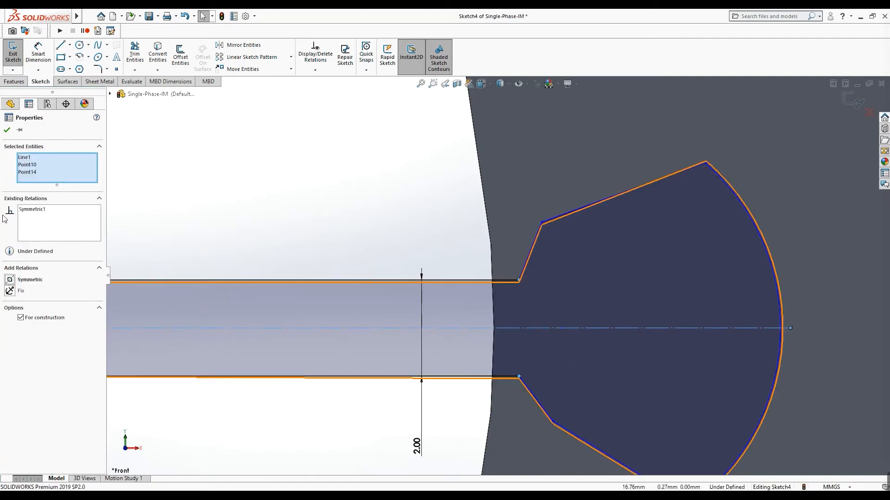
click(6, 129)
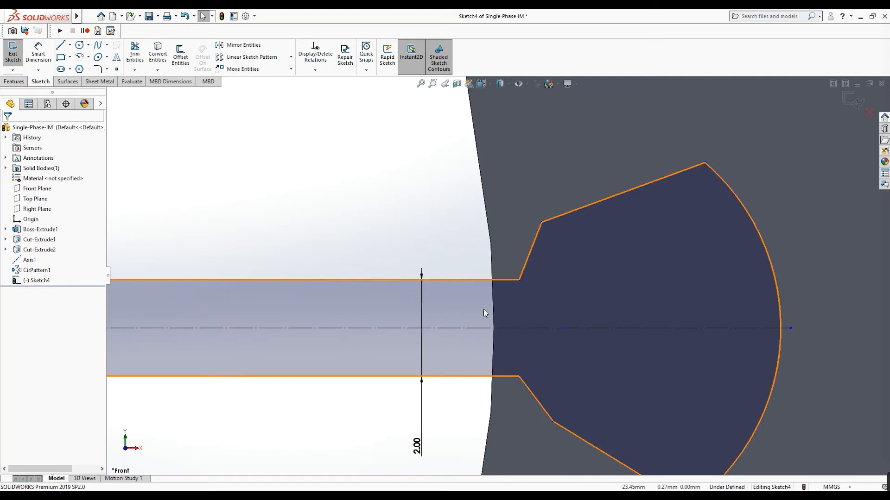
Make the two inner corner points, where the short angled segments meet the slot sides, symmetric about the construction line.
click(542, 223)
ctrl+click(554, 421)
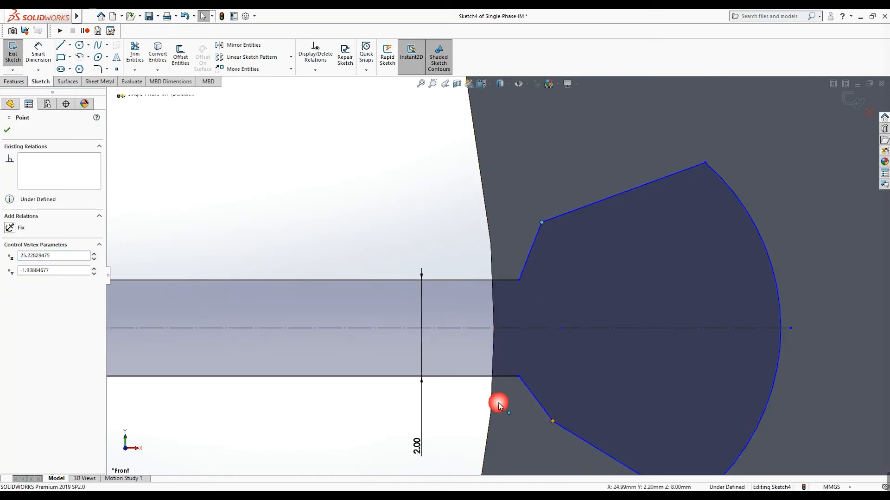
ctrl+click(364, 329)
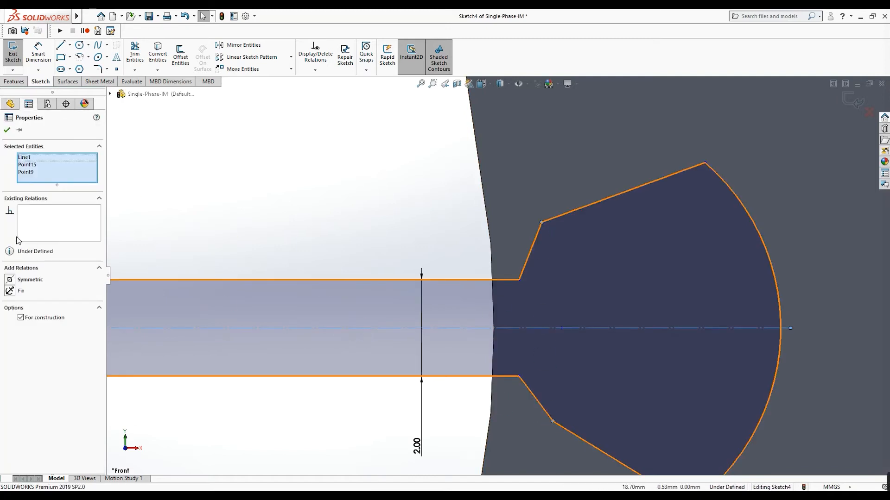
click(11, 280)
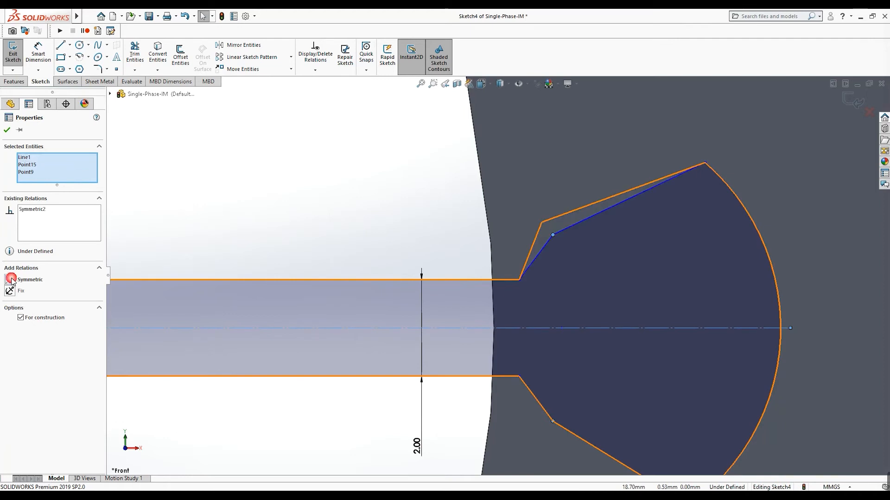
click(7, 131)
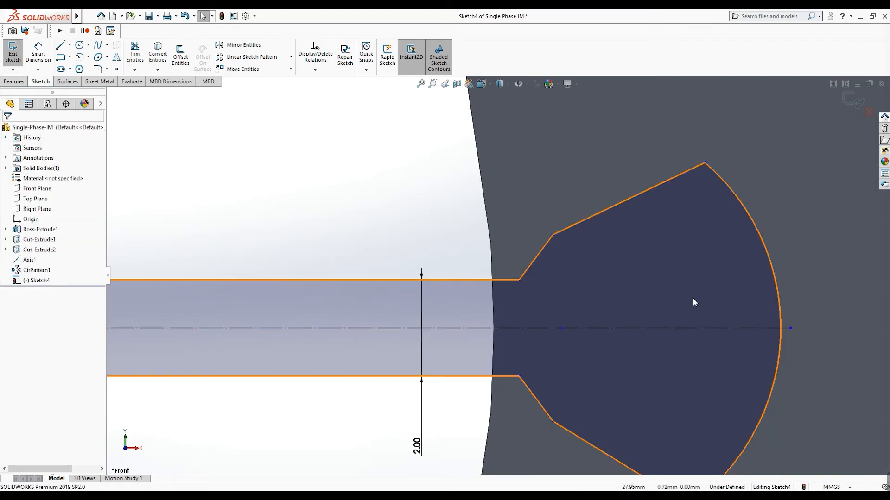
Add a coincident relation between the slot's outer arc and the outer endpoint of the horizontal construction line.
click(776, 293)
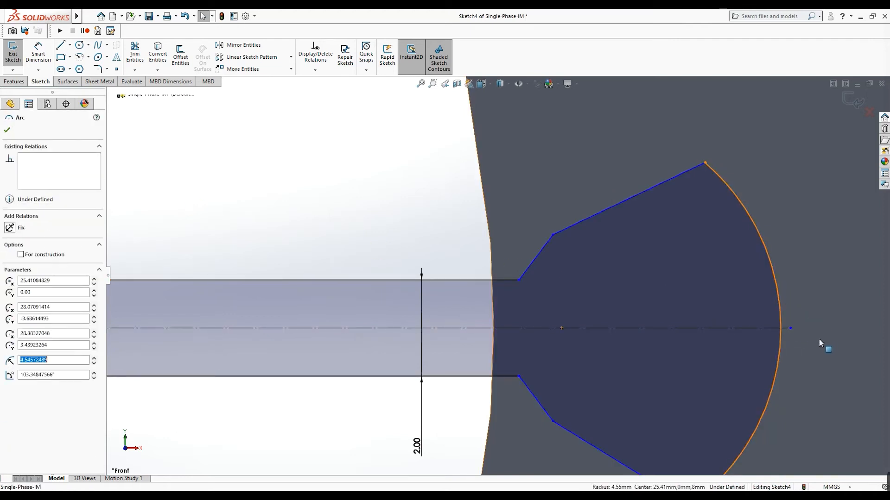
ctrl+click(790, 328)
click(10, 304)
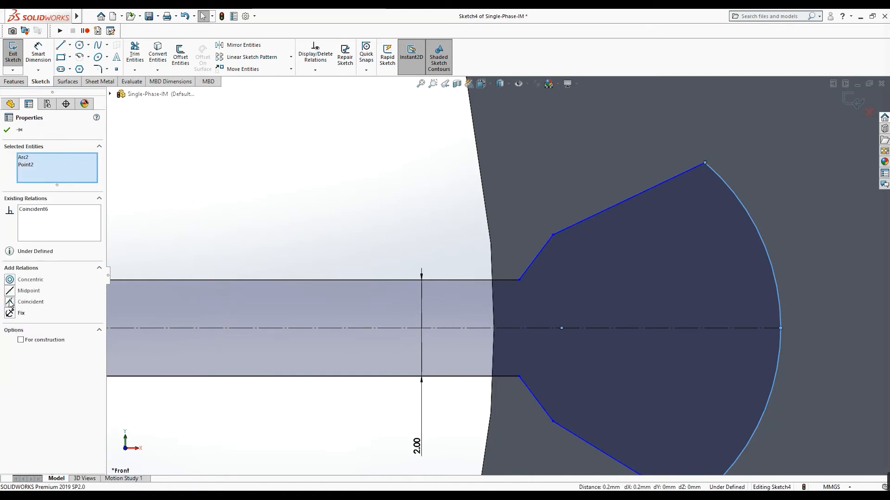
click(7, 131)
scroll(411, 274, up, 4)
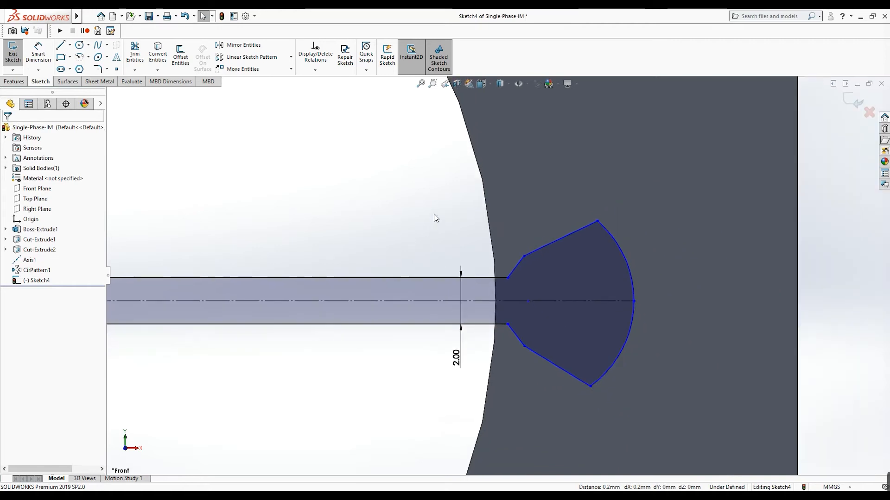
Move the arc's upper end slightly outward and make both arc endpoints symmetric about the horizontal construction line.
mouse_move(597, 221)
mouse_down()
mouse_move(595, 246)
mouse_move(610, 218)
mouse_up()
click(348, 229)
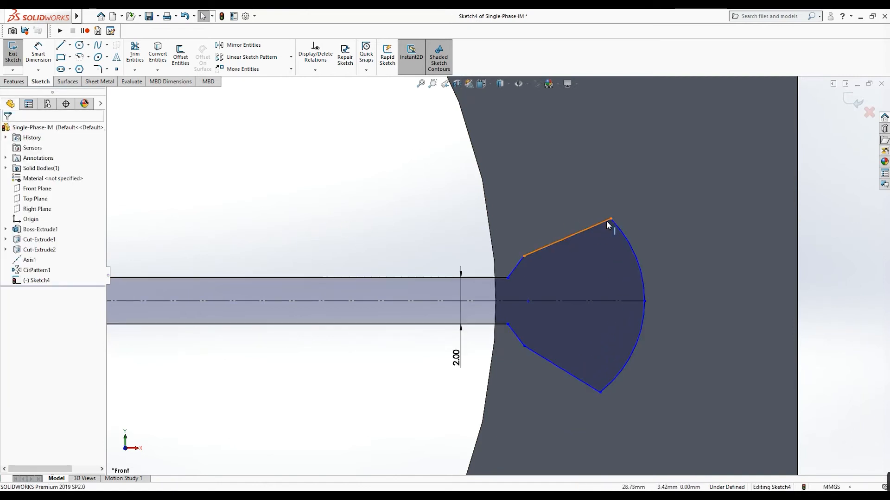
click(609, 218)
ctrl+click(570, 301)
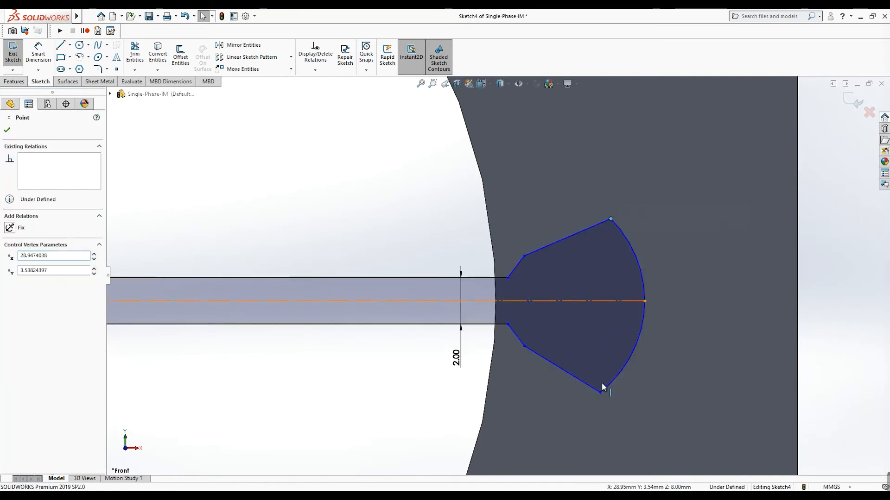
ctrl+click(600, 393)
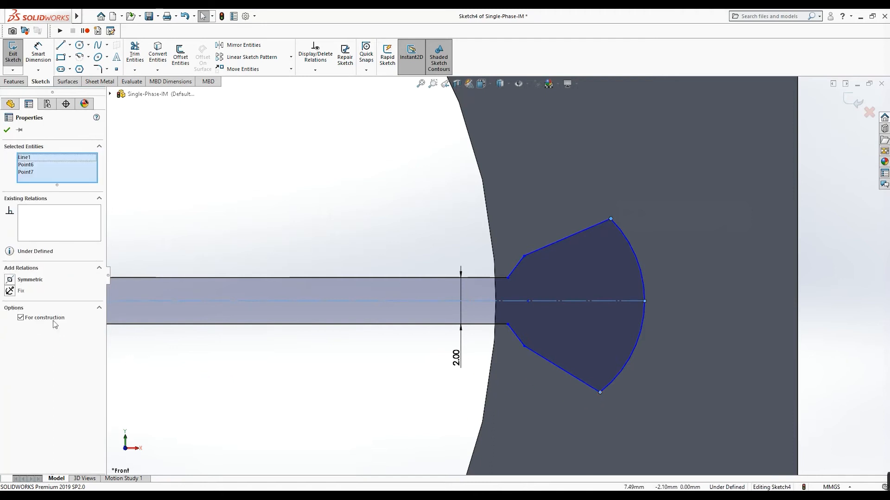
click(10, 280)
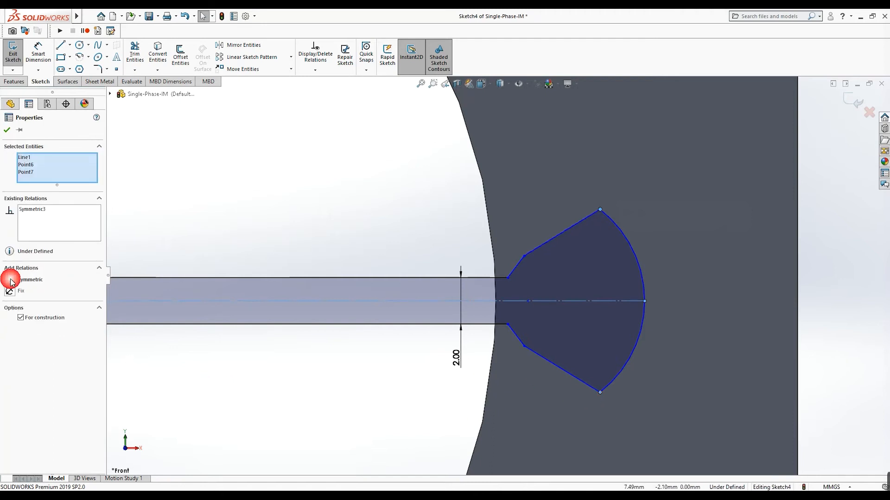
click(7, 131)
Lengthen the slot outward by moving the arc's upper endpoint to about X 31.2 mm, Y 4.2 mm.
scroll(527, 249, up, 1)
click(611, 218)
mouse_move(611, 223)
mouse_down()
mouse_move(613, 259)
mouse_move(717, 199)
mouse_move(671, 224)
mouse_move(688, 196)
mouse_up()
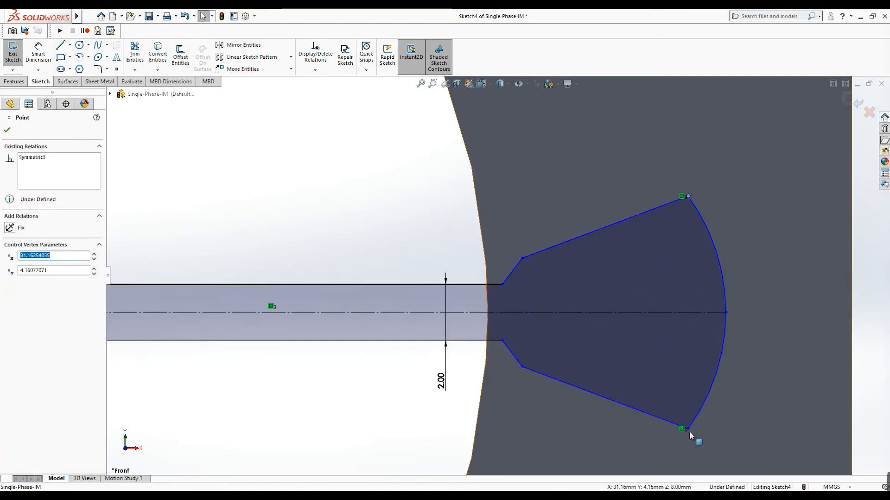
scroll(686, 435, down, 2)
scroll(686, 420, up, 3)
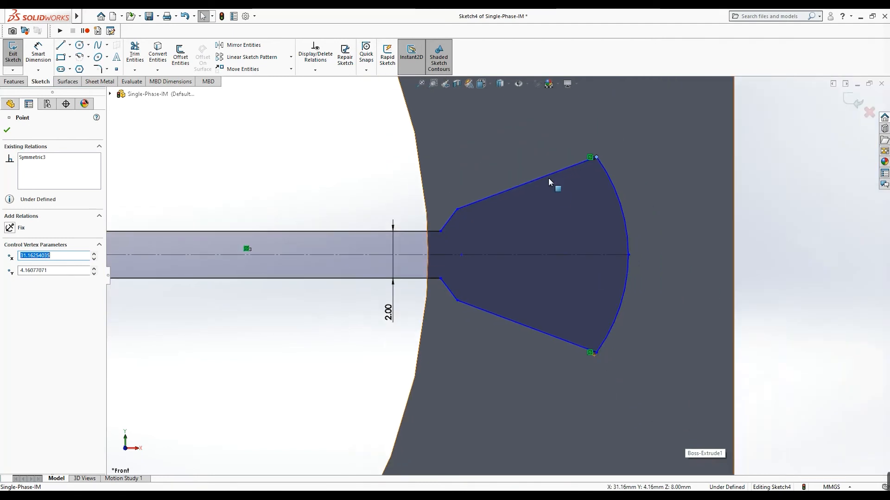
scroll(533, 180, up, 2)
scroll(482, 185, down, 1)
click(366, 194)
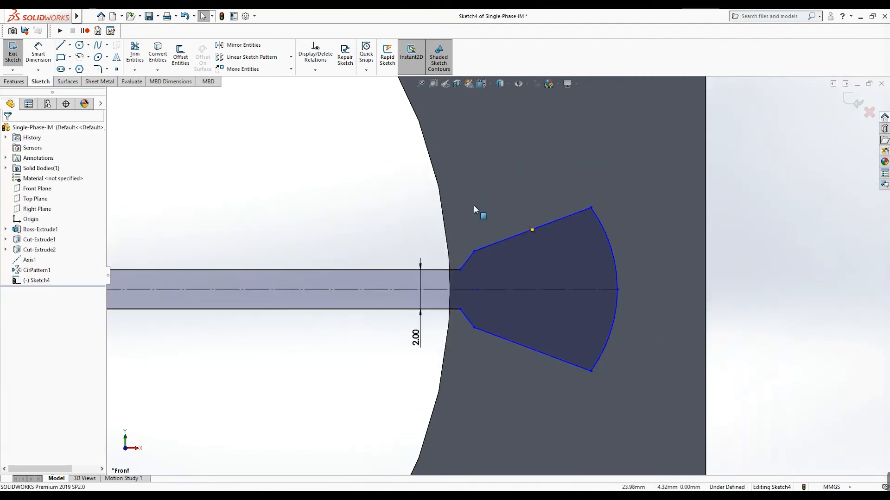
Try a tangent relation between the outer arc and the slot's upper side, reshape the result, and undo both changes.
scroll(474, 208, down, 1)
click(593, 220)
ctrl+click(629, 230)
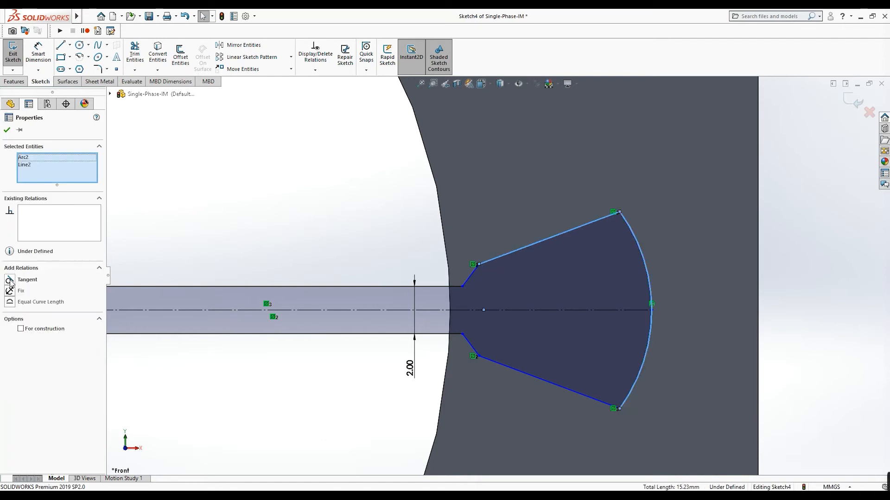
click(9, 280)
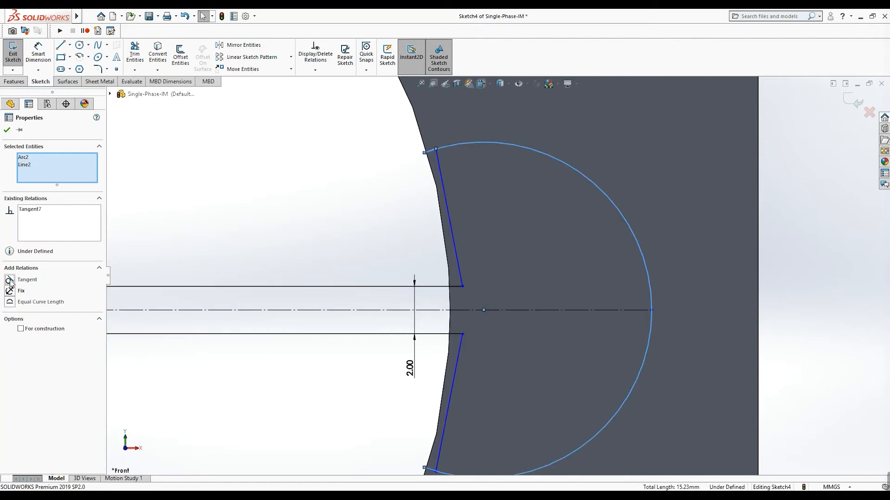
drag(436, 148, 538, 233)
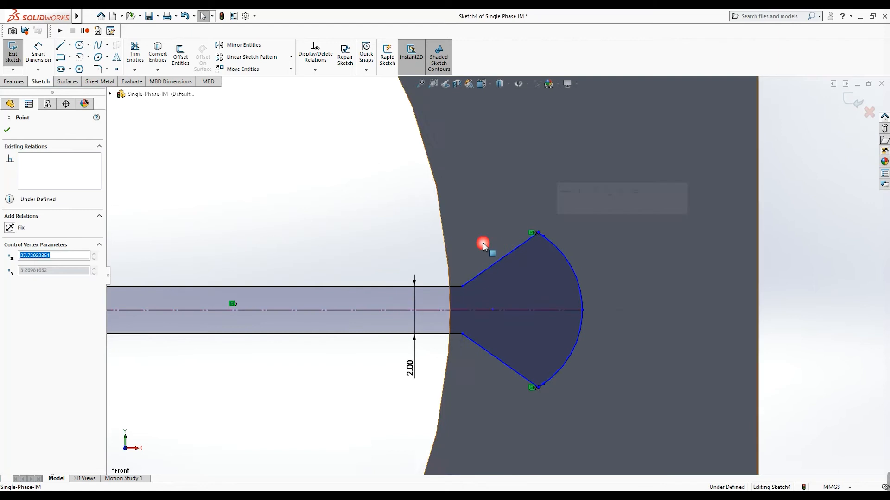
click(348, 233)
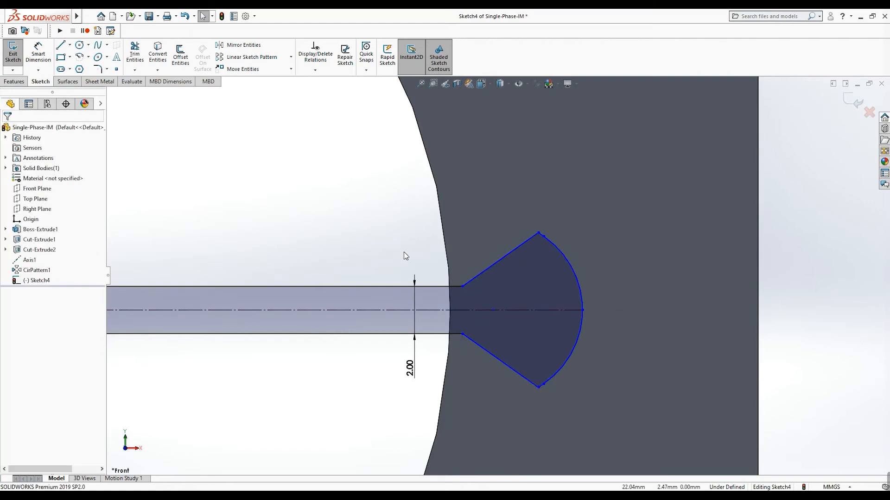
key(ctrl+z)
key(ctrl+z)
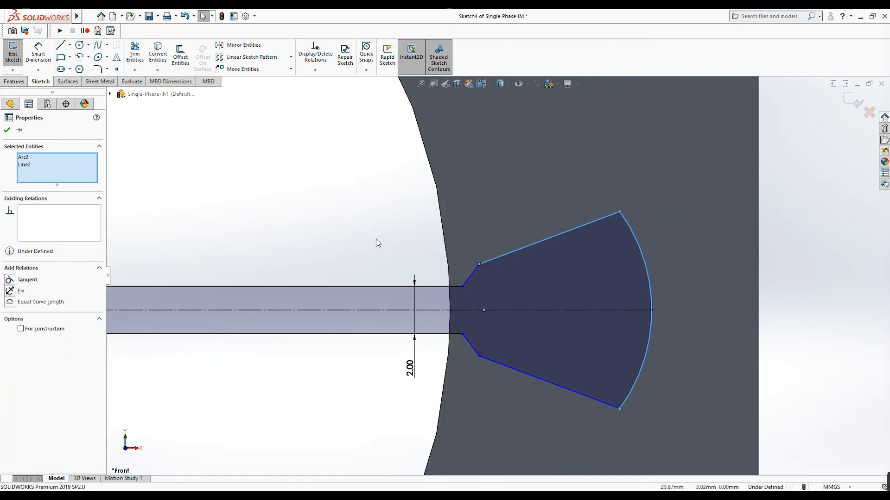
click(377, 239)
Draw a centerline from the origin to above the slot, about 31.3 mm long at about 10.8° to horizontal.
scroll(376, 240, up, 5)
click(71, 46)
click(80, 69)
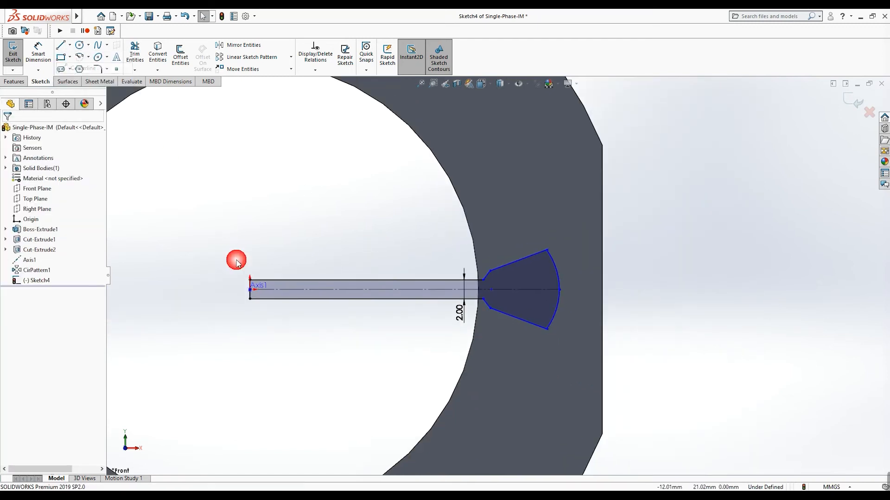
click(250, 290)
scroll(520, 242, down, 4)
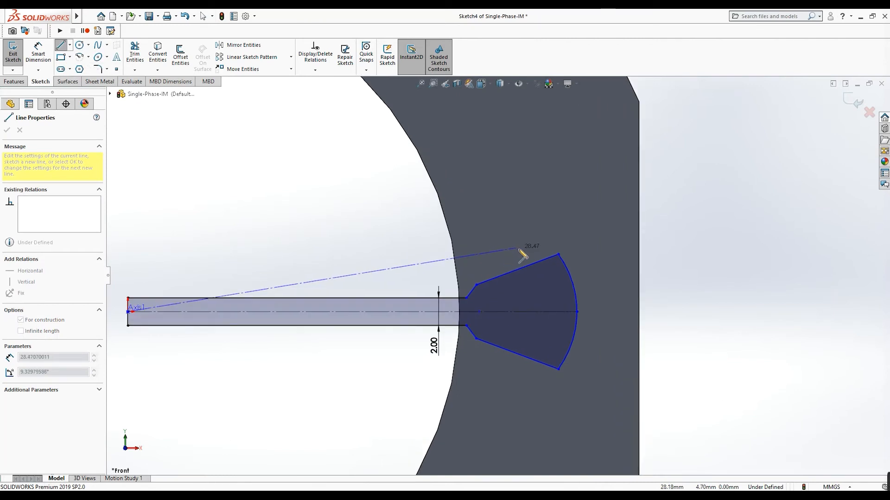
click(559, 229)
key(Escape)
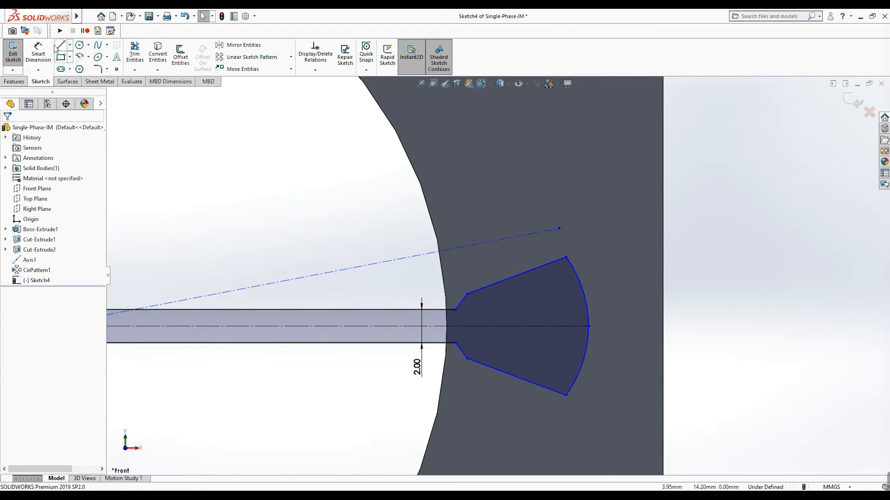
Make the inclined centerline parallel to the slot's upper side.
click(464, 247)
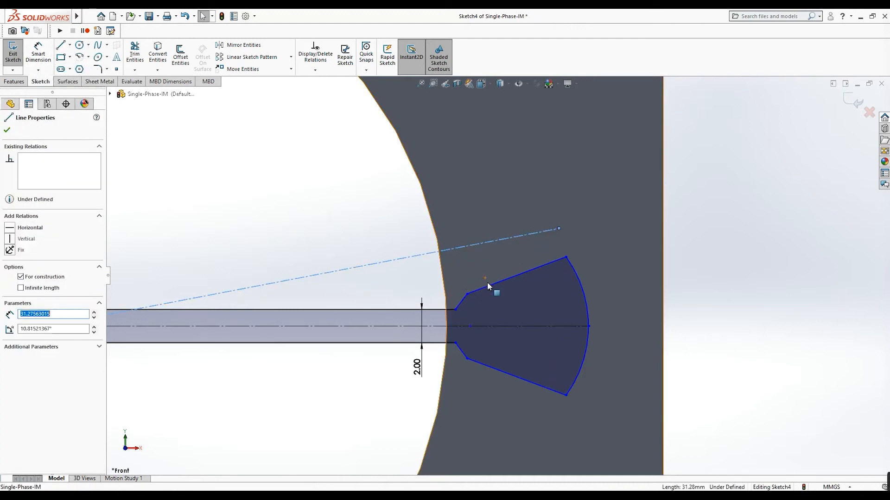
ctrl+click(488, 284)
click(9, 326)
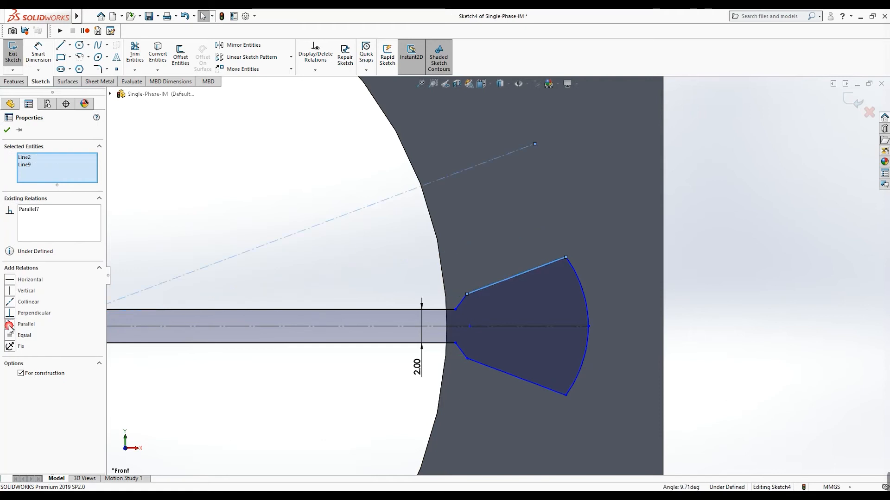
click(7, 130)
Lower the inclined centerline's free end to about 13.3° and pull the slot's upper inner corner toward the channel.
drag(533, 142, 580, 199)
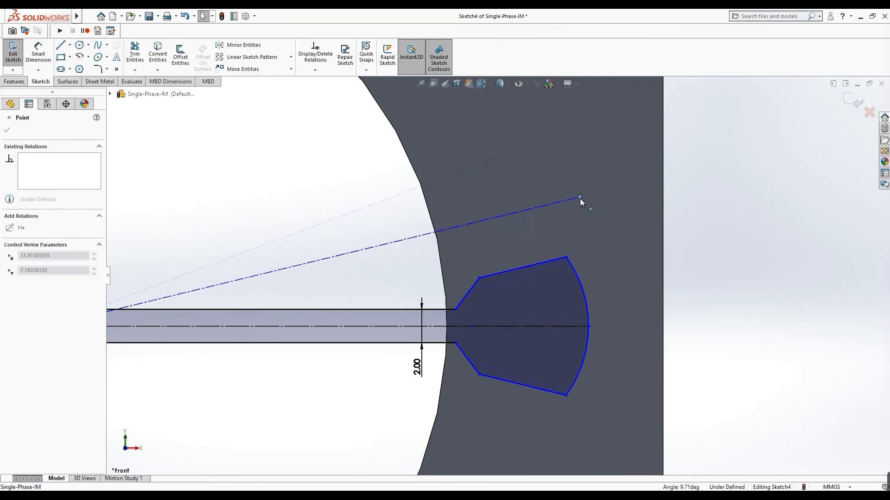
click(480, 277)
drag(479, 277, 463, 290)
click(350, 281)
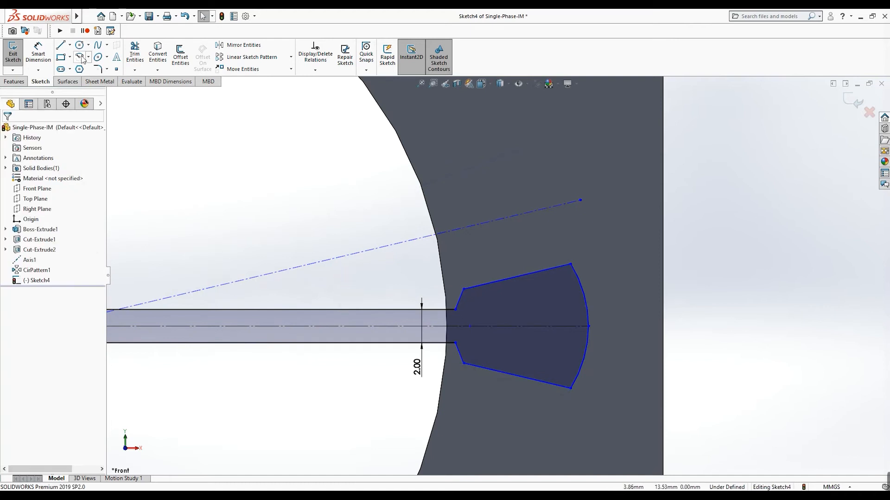
Dimension the angle between the horizontal and inclined centerlines as 180/16 degrees, checking the slot layout in the ANSYS model.
click(38, 53)
click(293, 326)
click(357, 252)
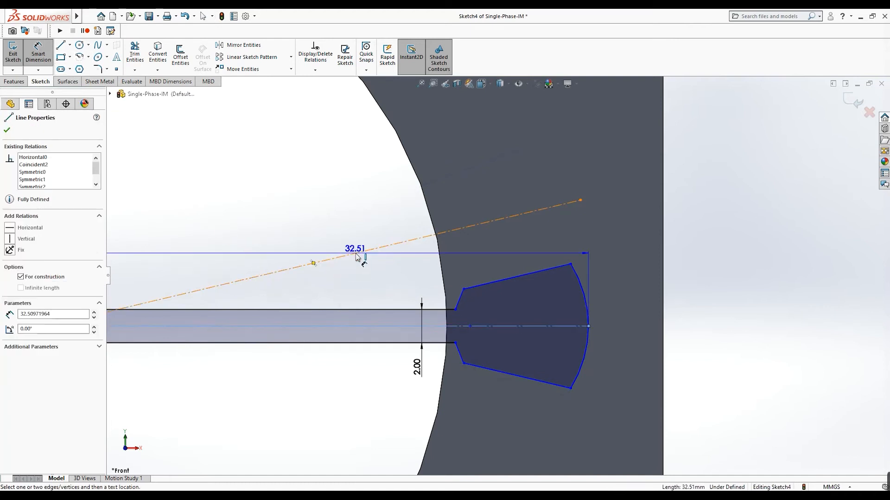
click(712, 328)
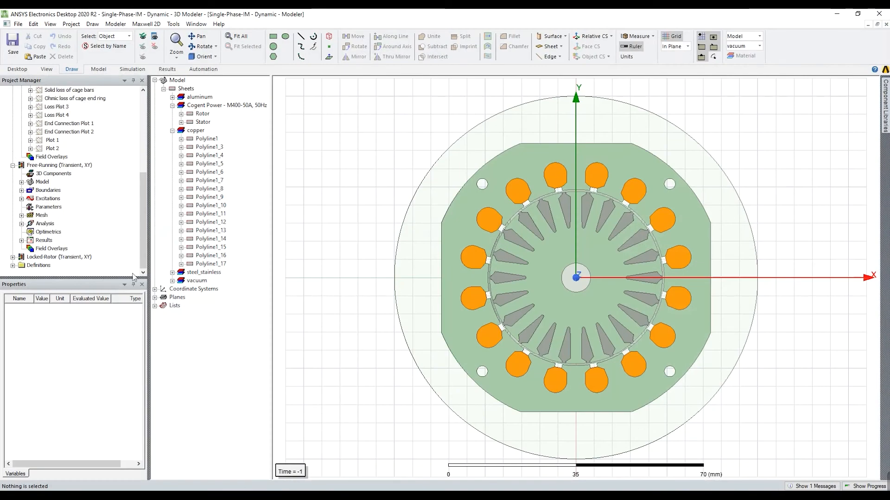
scroll(83, 166, up, 6)
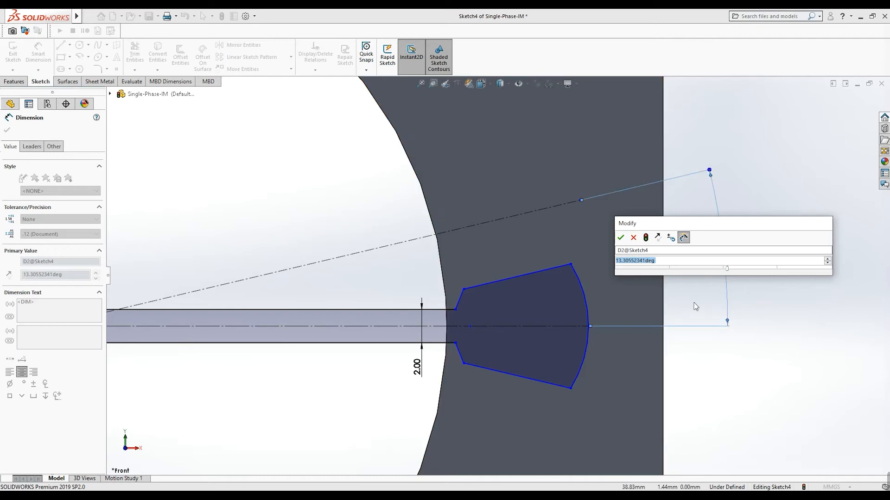
text(180/16)
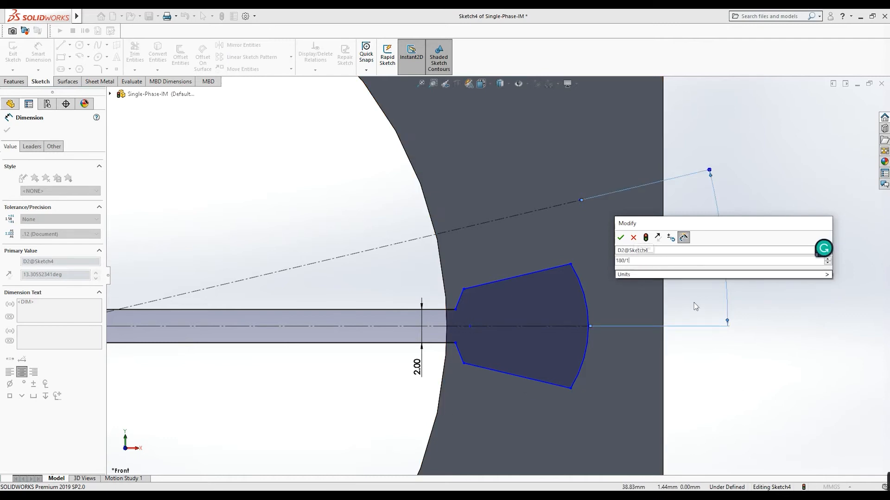
key(Return)
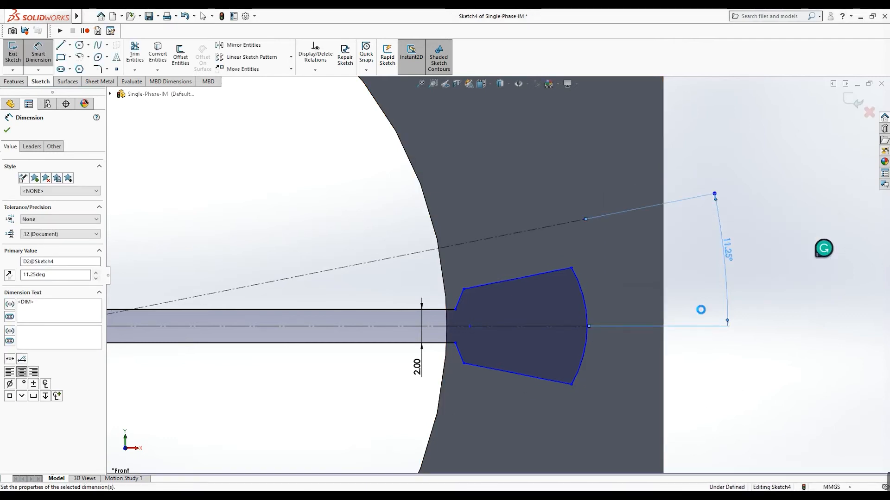
click(7, 130)
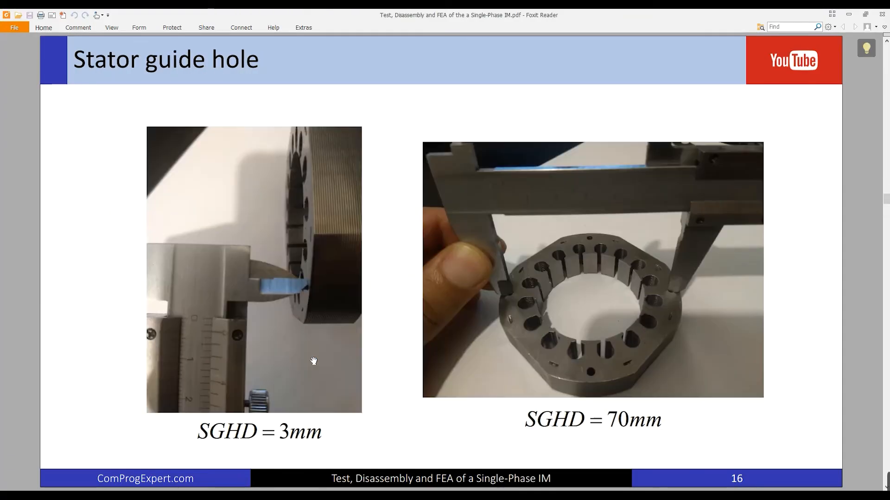
Check the tooth width on the slot dimension slide and set the doubled distance from the slot's upper side across the inclined centerline to 5 mm.
scroll(314, 362, up, 1)
scroll(313, 362, up, 1)
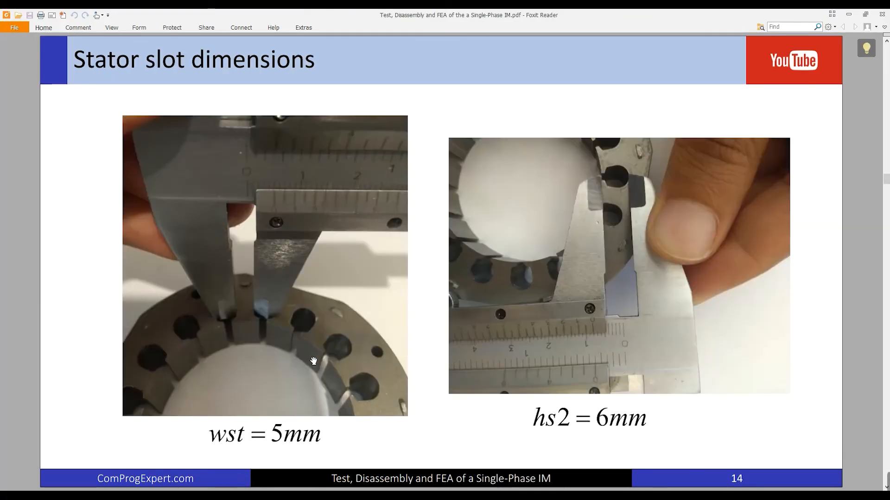
scroll(313, 362, up, 1)
scroll(314, 361, down, 1)
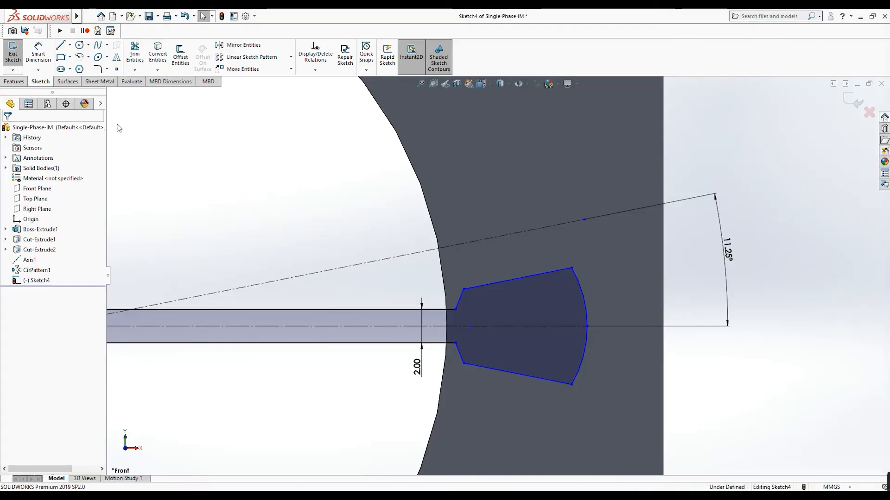
click(38, 52)
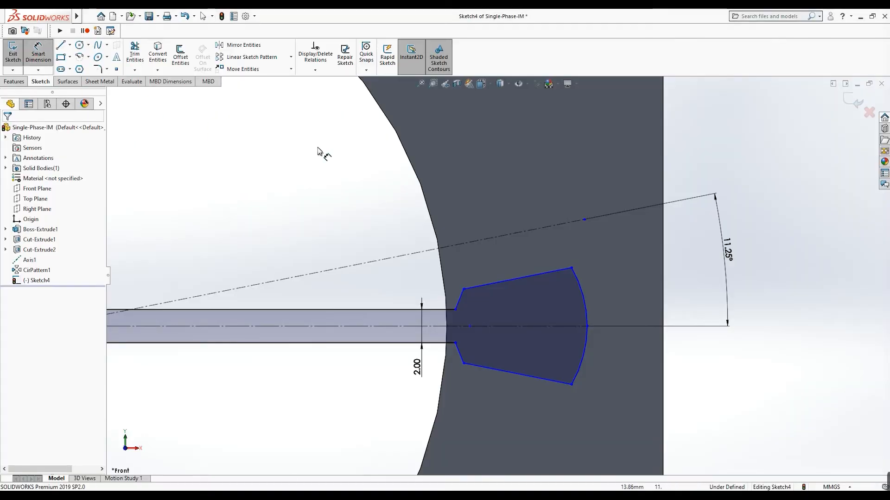
click(494, 280)
click(421, 251)
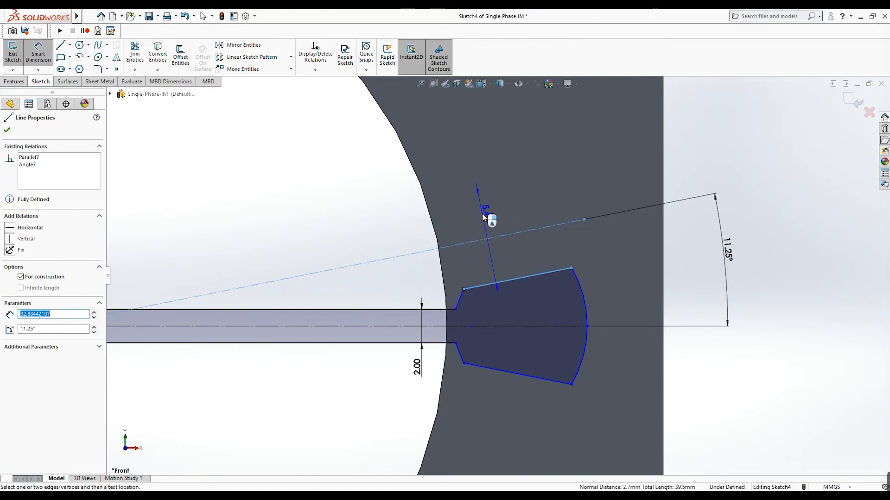
click(479, 214)
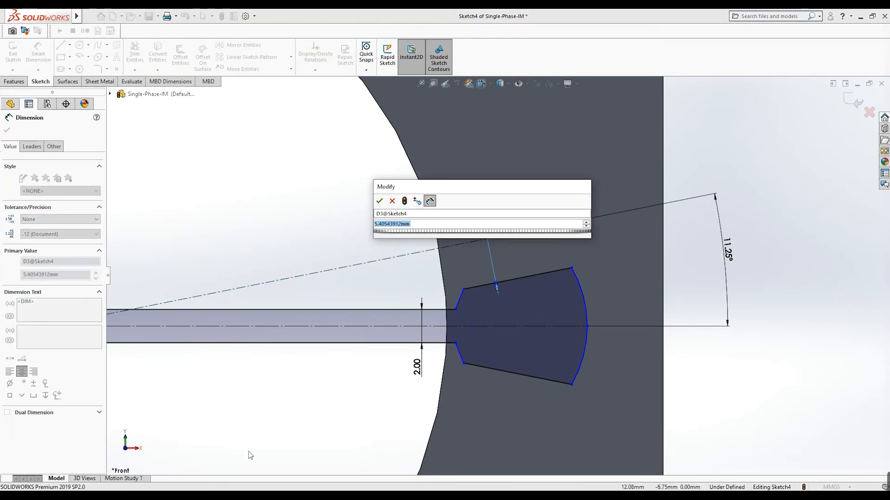
click(241, 496)
key(alt+Tab)
click(317, 372)
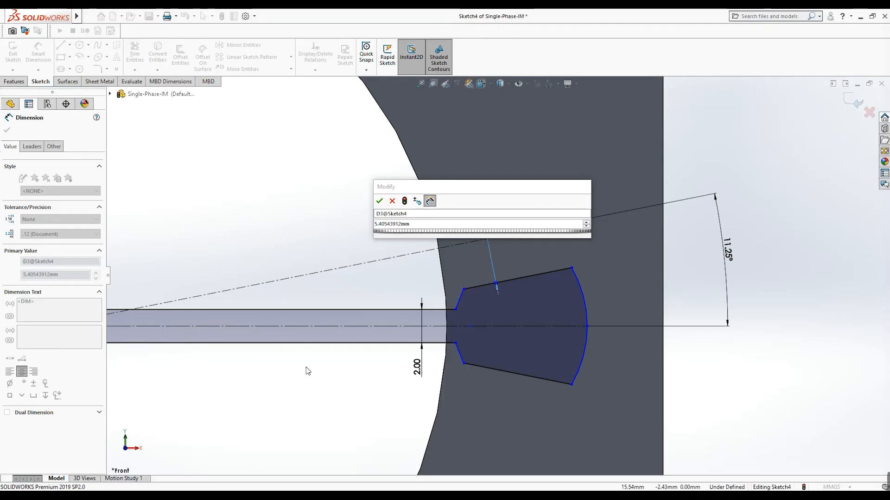
double_click(393, 224)
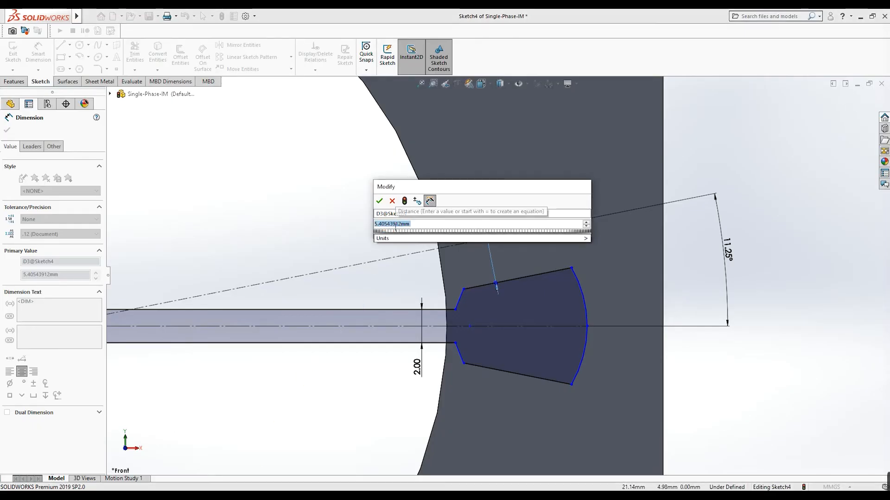
key(Return)
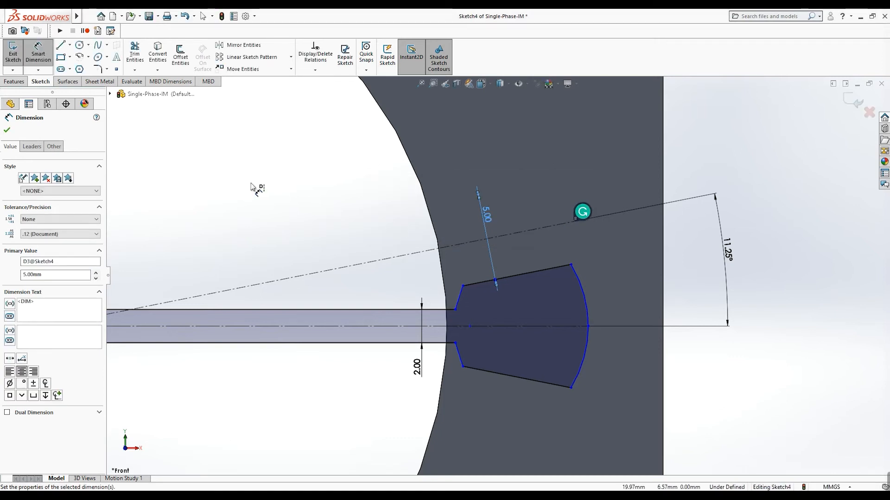
click(7, 130)
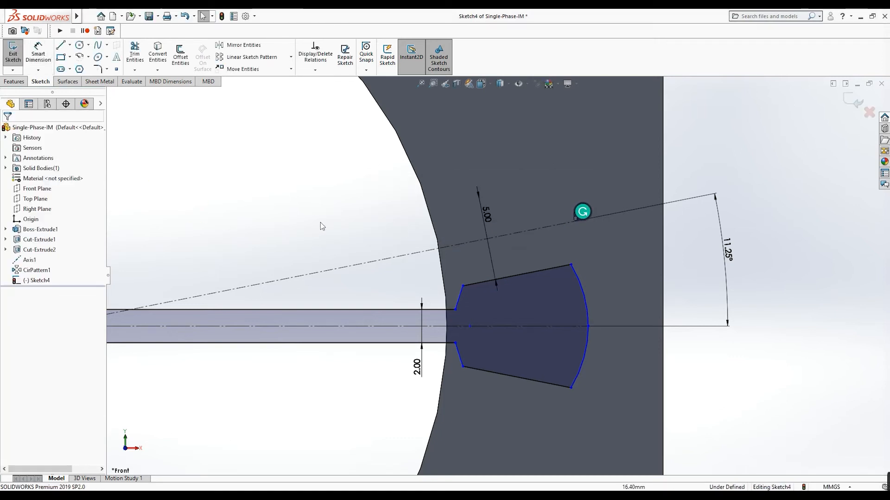
Try to make the outer arc tangent to the slot's upper side, and undo the relation.
click(575, 276)
click(550, 268)
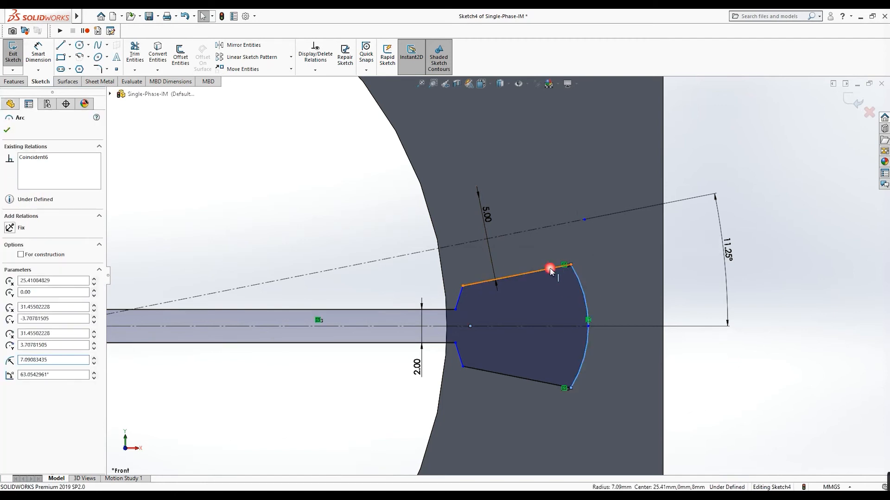
click(10, 280)
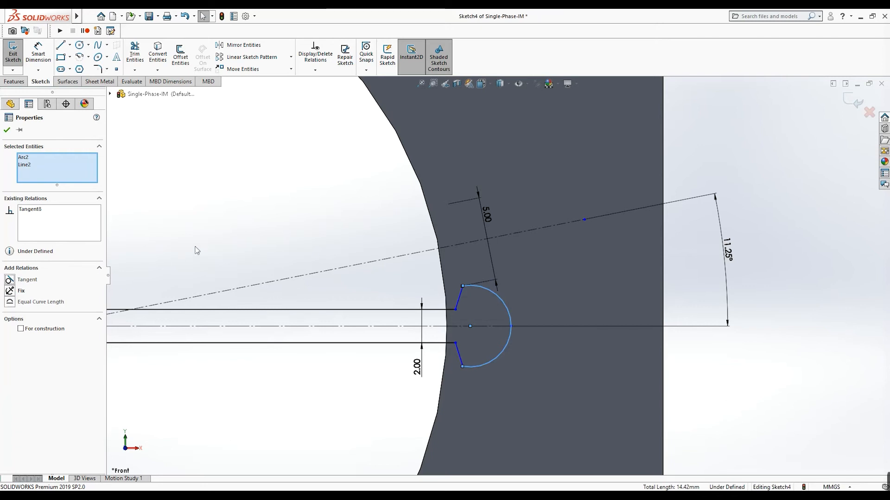
key(ctrl+z)
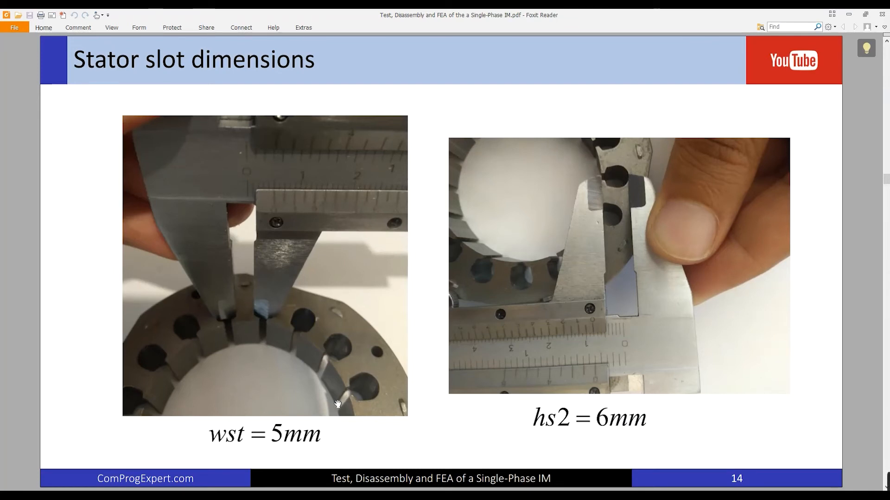
mouse_move(300, 476)
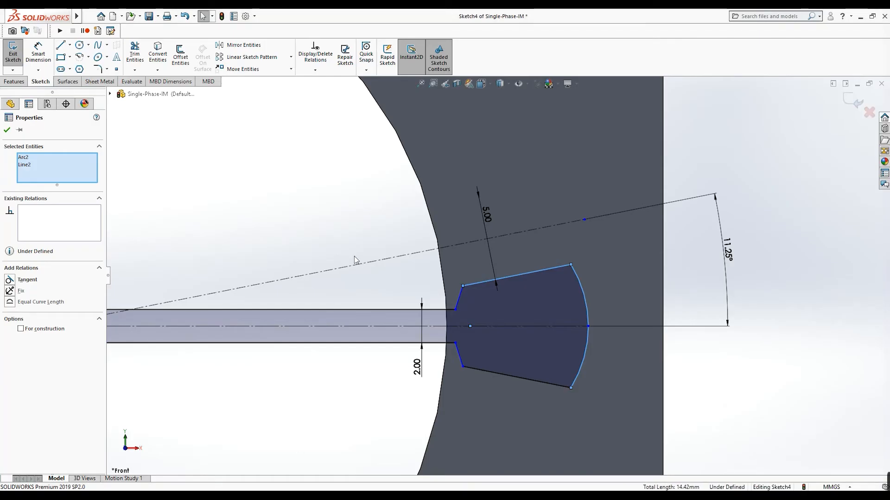
click(294, 201)
Shift the outer arc's center to about X 26.6 mm and pull the arc inward until it meets the sloped sides tangentially.
scroll(453, 292, down, 3)
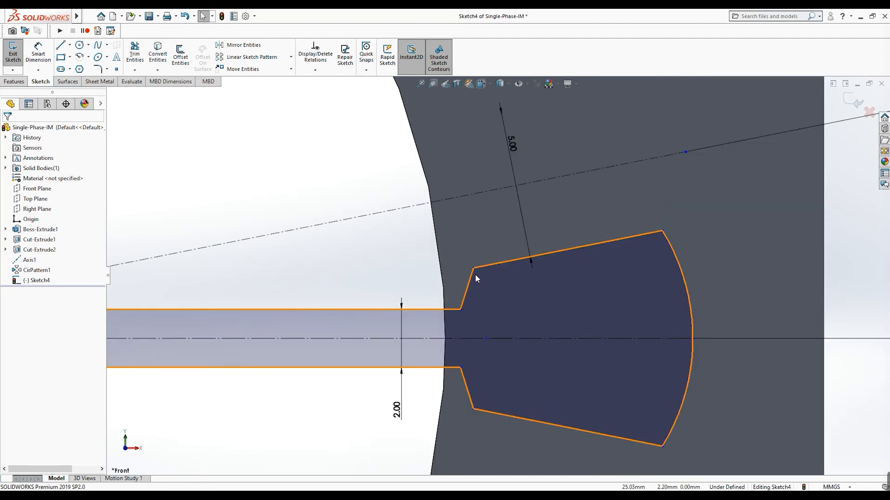
drag(485, 339, 519, 339)
click(324, 269)
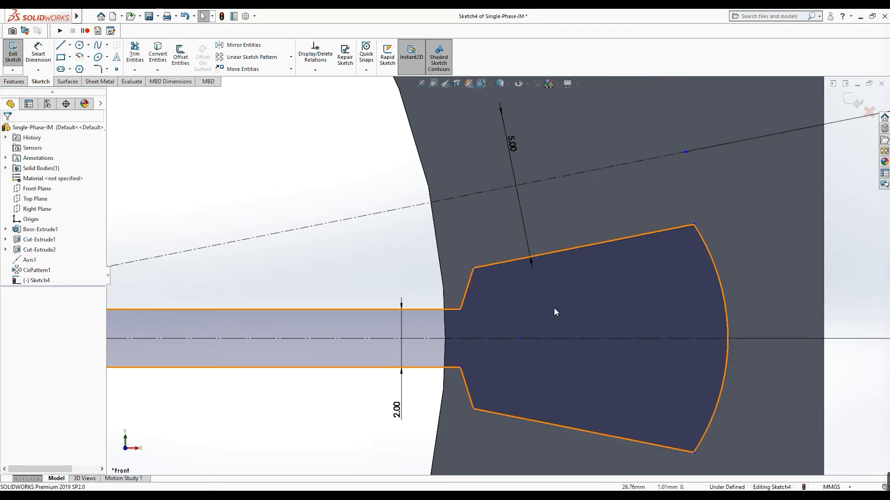
click(694, 225)
click(726, 300)
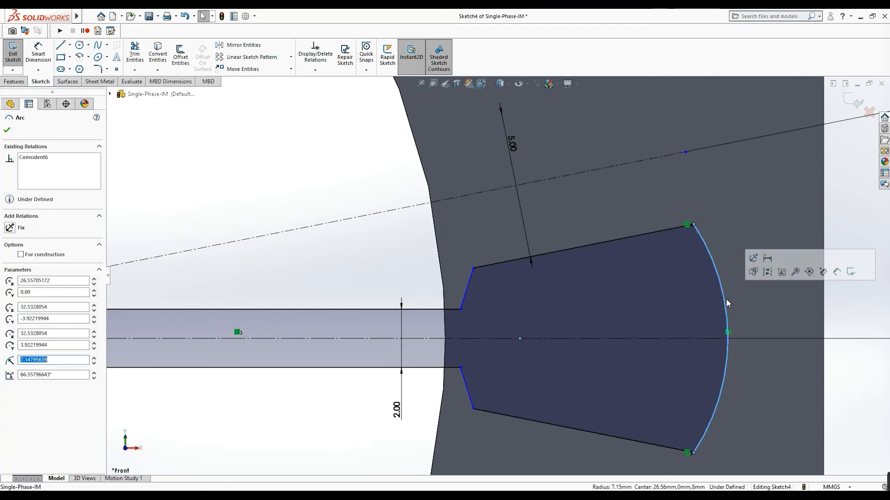
click(747, 331)
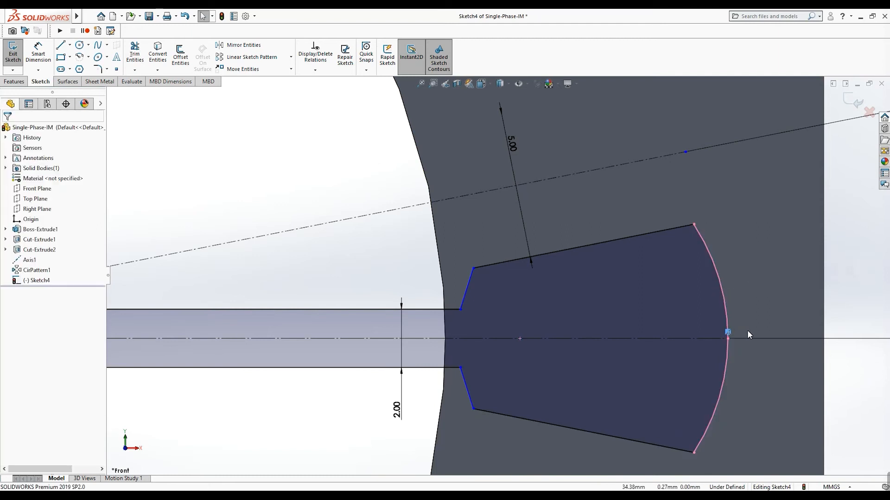
drag(727, 318, 579, 314)
click(393, 292)
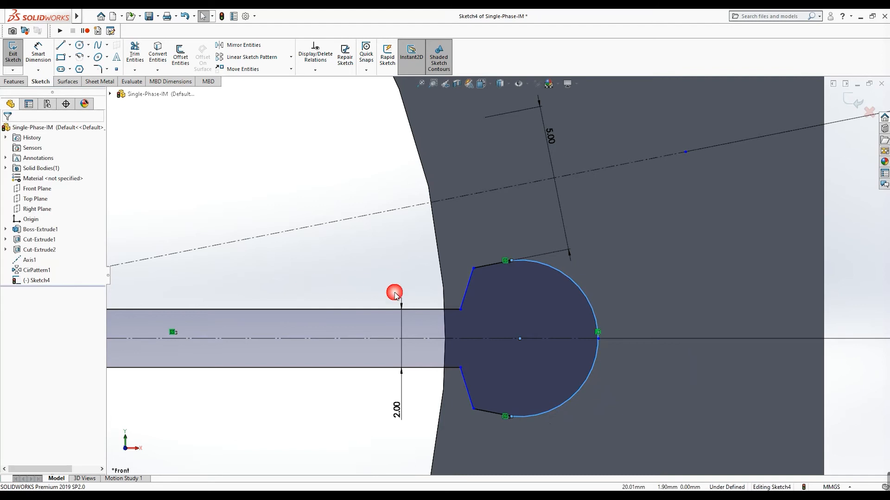
Move the arc's center outward along the horizontal centerline to about X 30.8 mm, lengthening the slot's sloped sides.
mouse_move(520, 339)
mouse_down()
mouse_move(694, 314)
mouse_move(641, 318)
mouse_up()
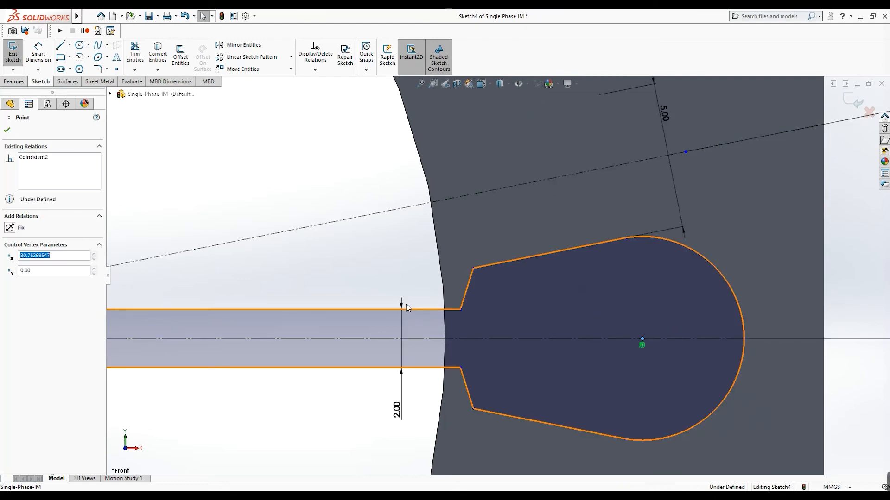
click(433, 282)
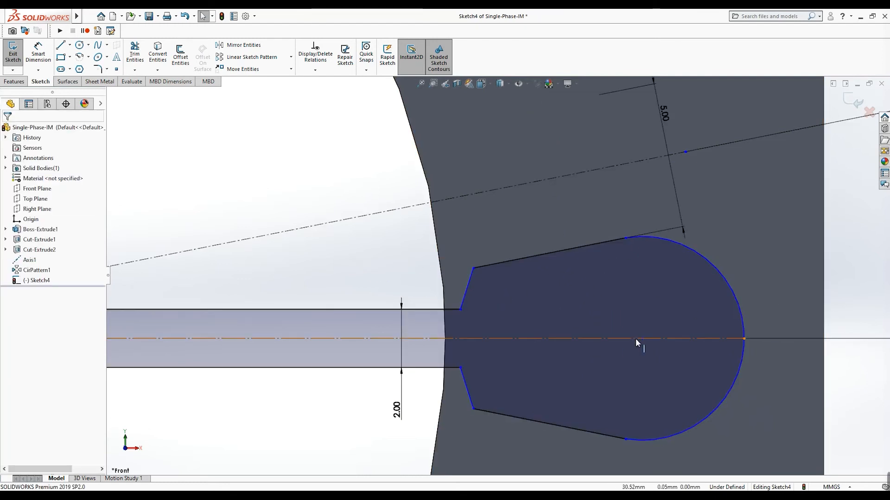
click(378, 257)
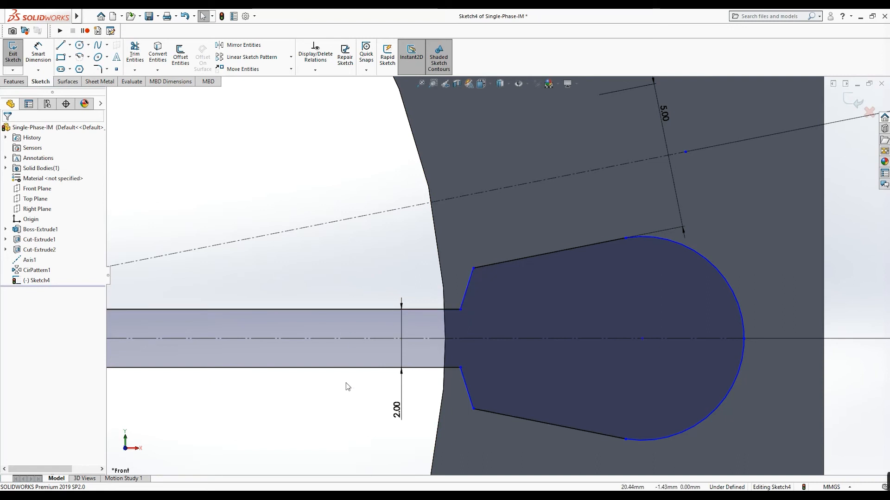
Look through the Foxit Reader measurement slides for the remaining slot dimensions and examine the stator slot shape up close in the ANSYS model.
click(38, 51)
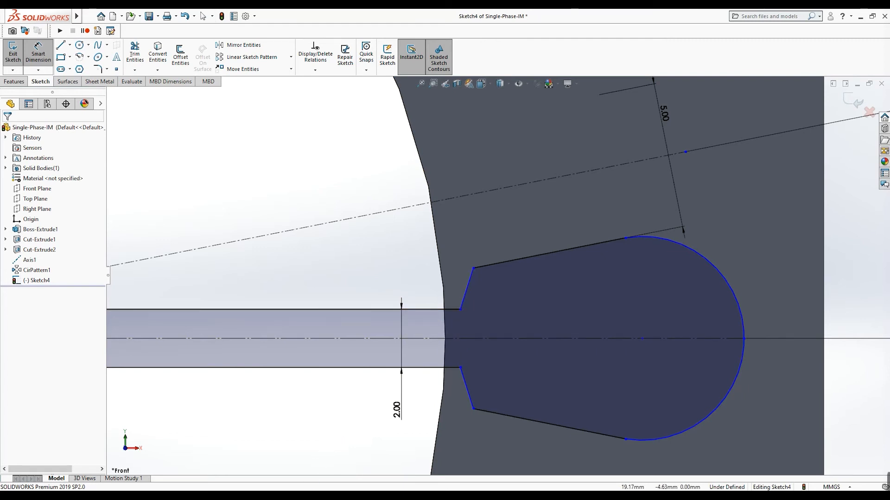
click(283, 497)
scroll(378, 397, down, 2)
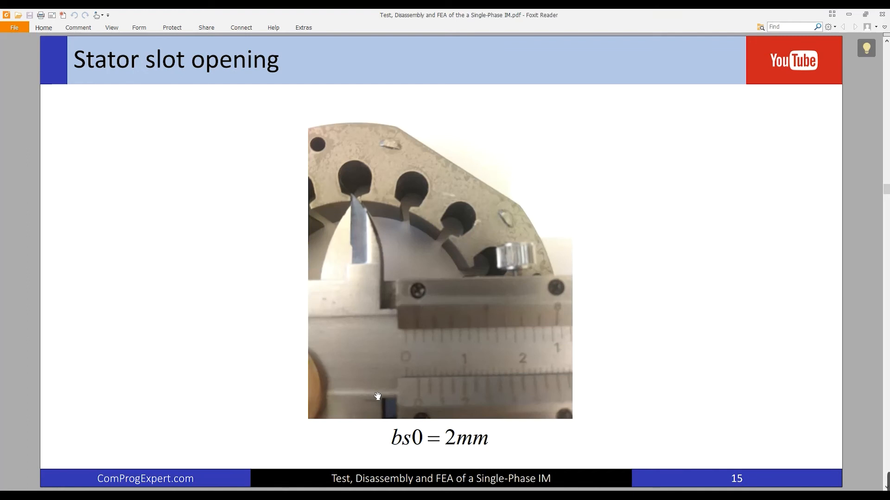
scroll(377, 397, down, 4)
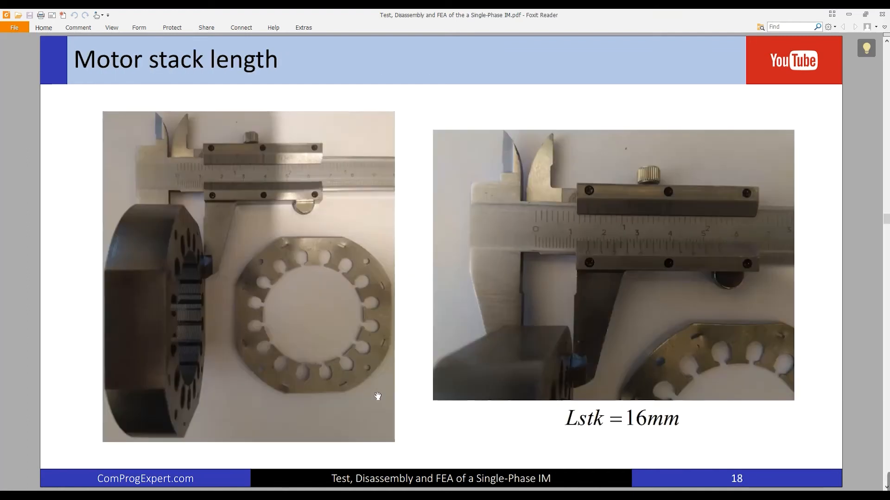
scroll(377, 397, down, 1)
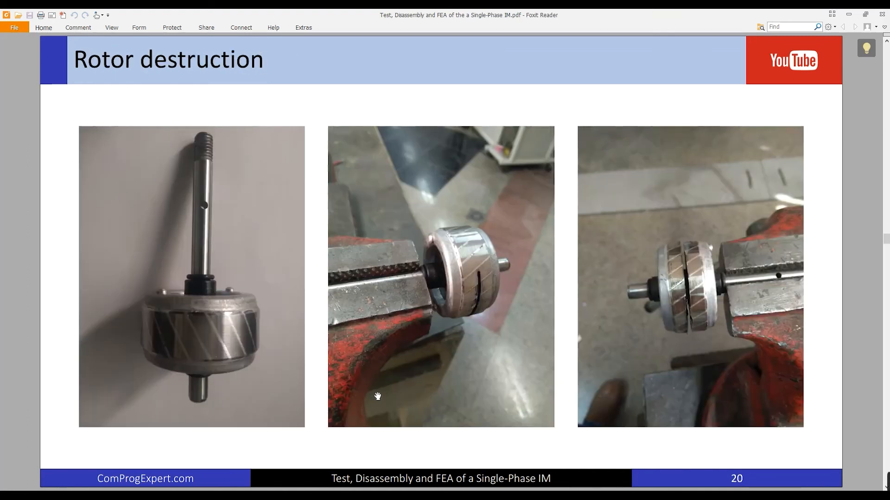
scroll(378, 396, up, 5)
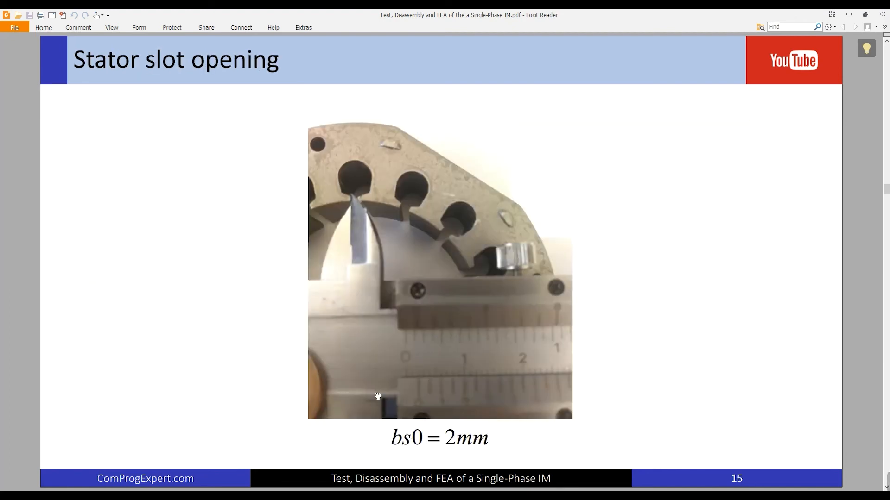
scroll(378, 397, up, 1)
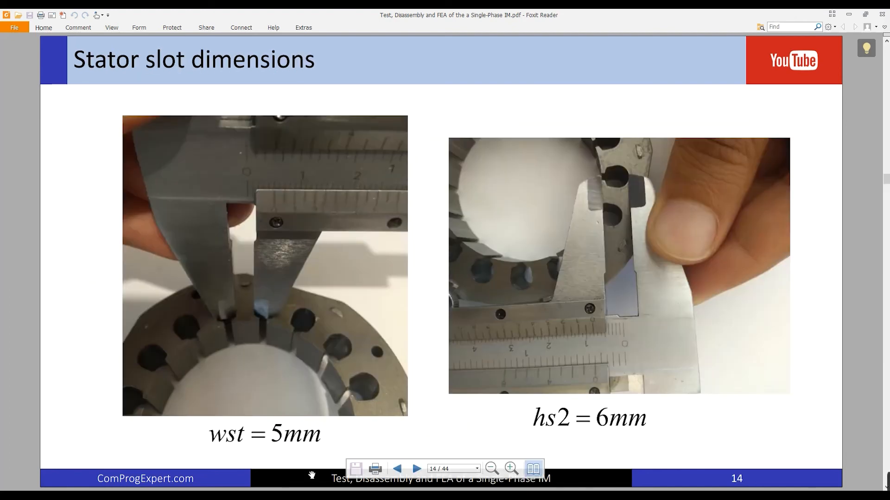
click(306, 490)
scroll(682, 251, up, 5)
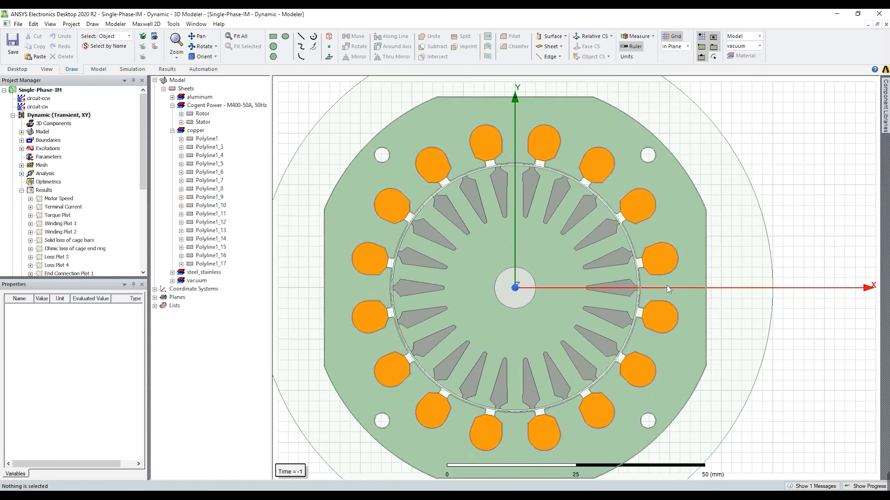
scroll(682, 251, up, 3)
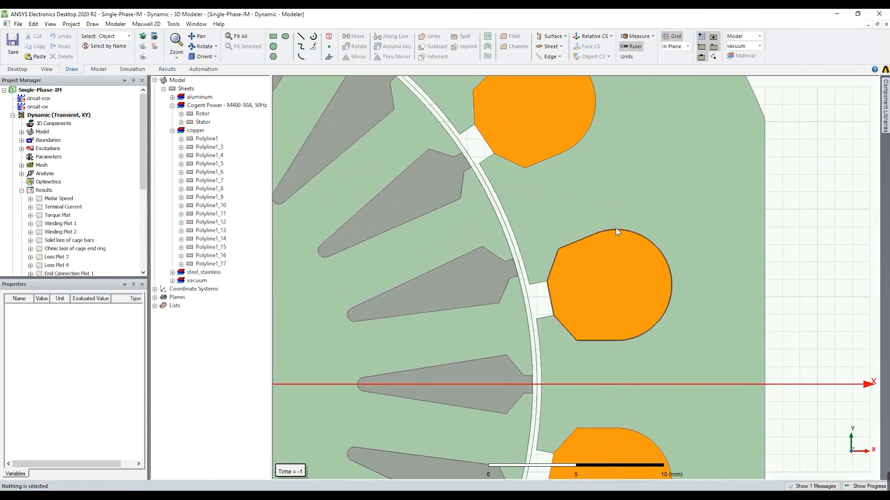
Copy an image of the close-up stator slot view from ANSYS and paste it into a new Paint picture.
scroll(575, 301, up, 1)
click(34, 24)
click(51, 112)
key(super)
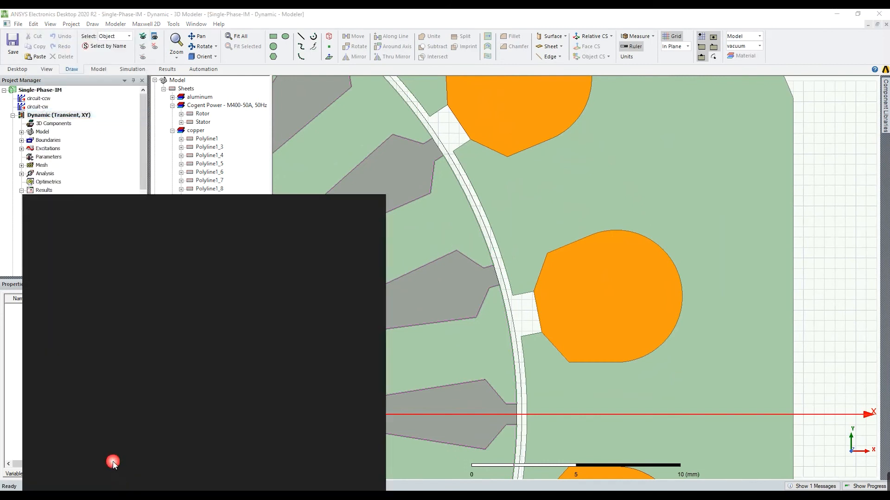
text(paint)
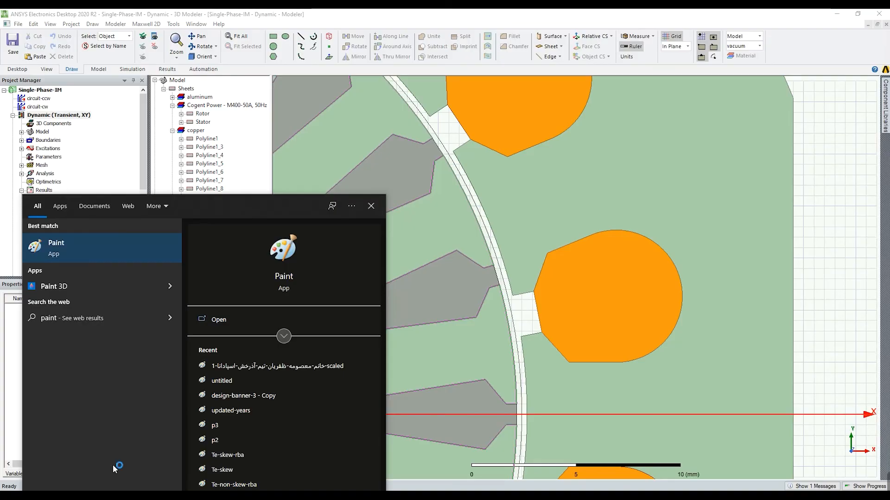
key(Return)
key(ctrl+v)
Reposition the pasted image and brush dimension arrows for the slot opening, shoulder and body depths, labelling them hs0, hs1 and hs2.
drag(350, 355, 511, 340)
click(155, 46)
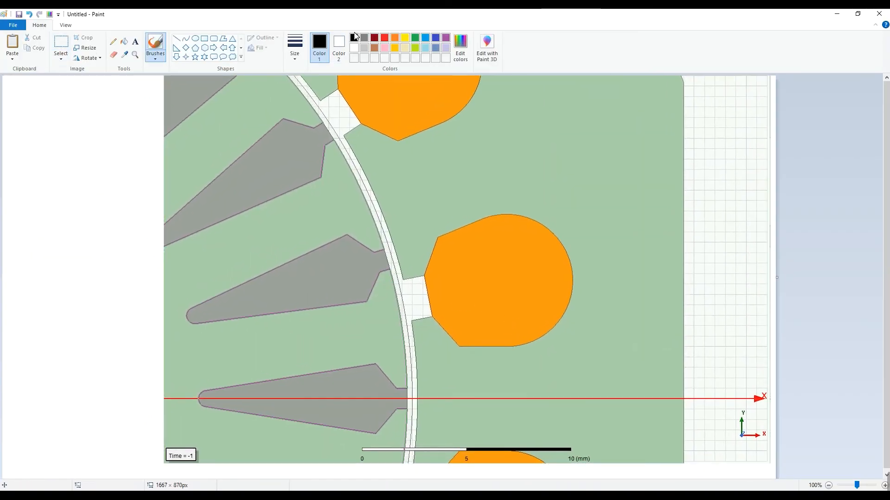
drag(424, 314, 420, 320)
drag(427, 334, 427, 339)
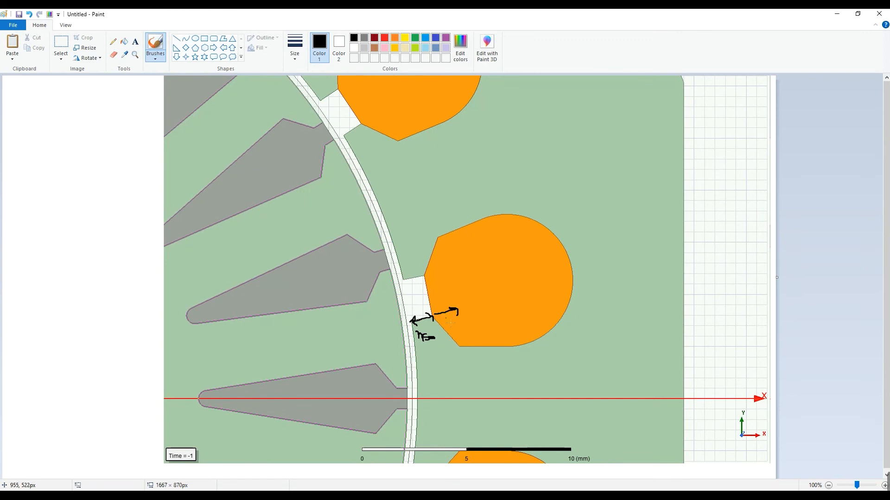
click(461, 320)
drag(451, 287, 474, 285)
drag(563, 261, 573, 266)
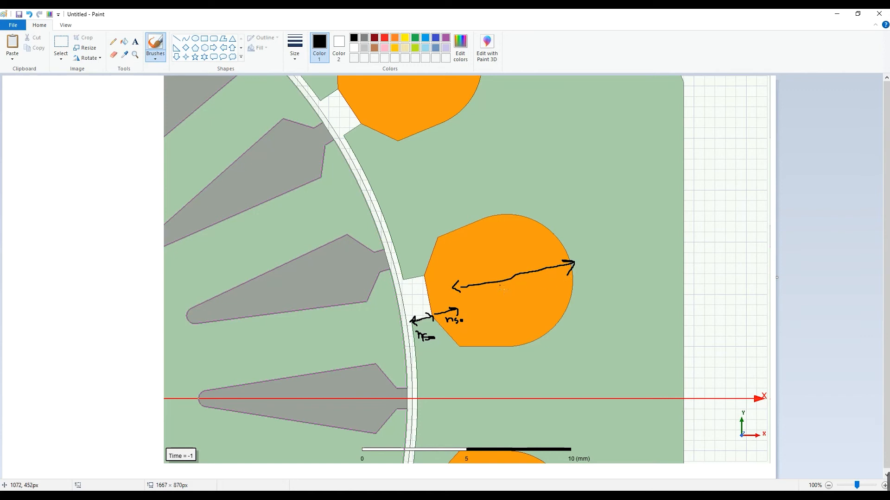
mouse_move(527, 283)
mouse_down()
mouse_move(515, 296)
mouse_move(534, 295)
mouse_up()
Check the slot depth variables in the ANSYS project and the slot dimensions slide in Foxit Reader, and return to the SOLIDWORKS sketch.
key(alt+Tab)
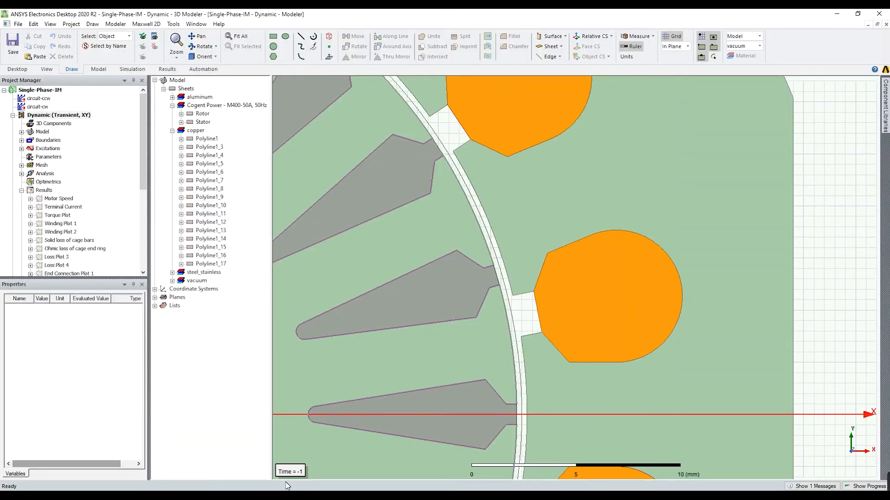
click(33, 91)
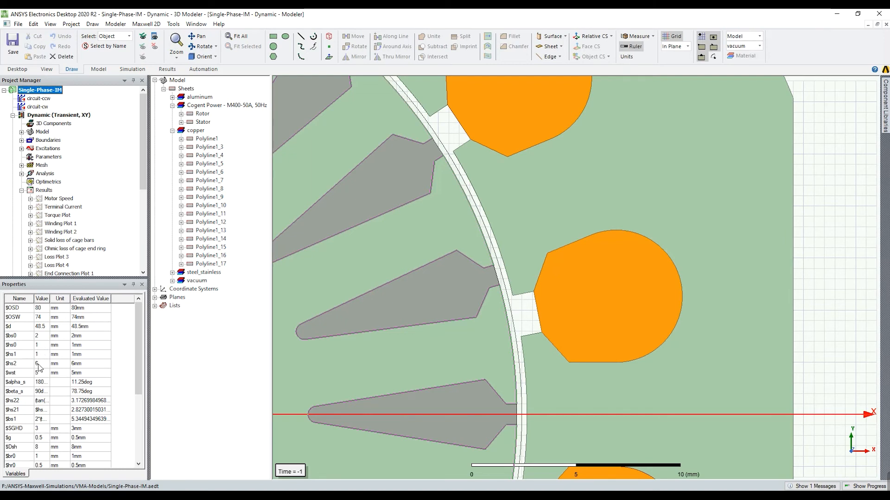
key(alt+Tab)
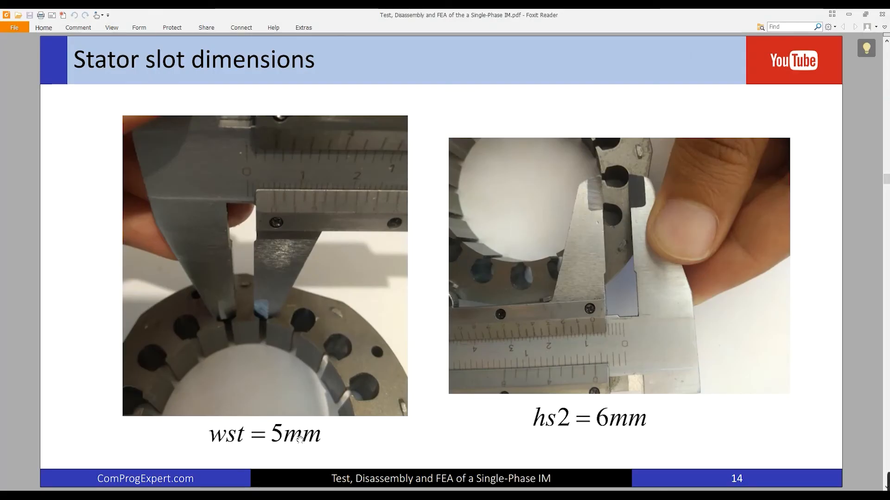
key(alt+Tab)
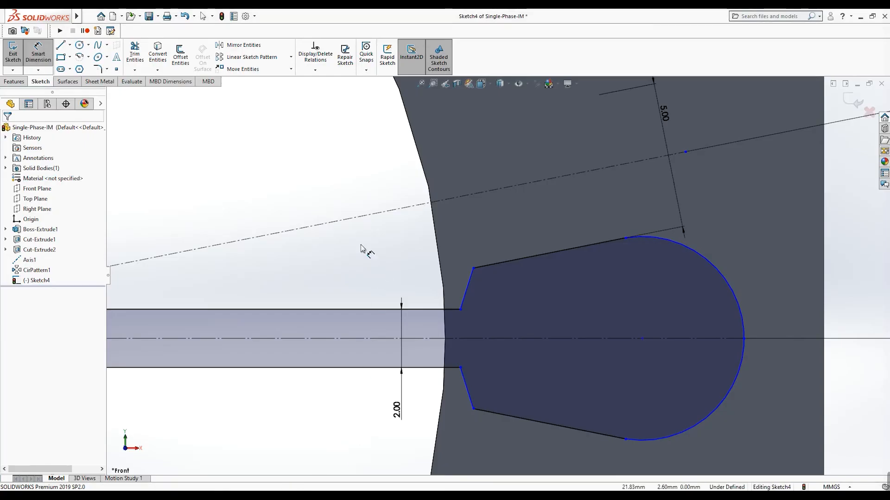
key(Escape)
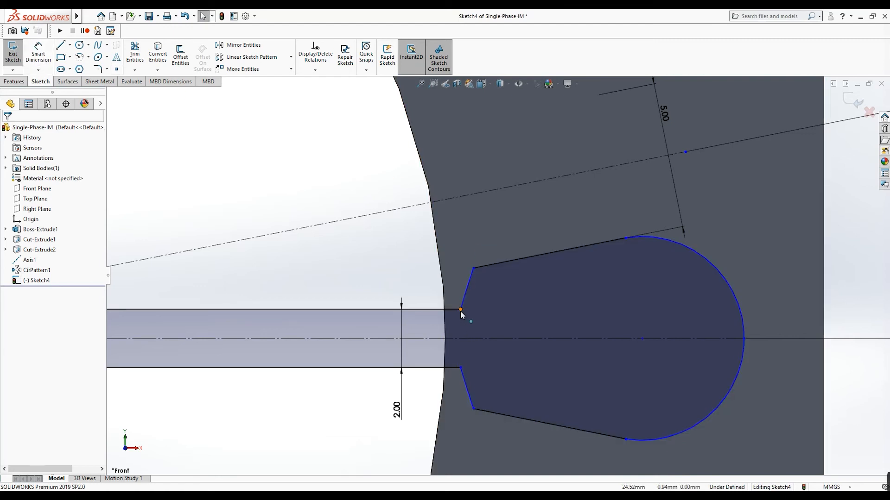
Dimension the horizontal distance between the two ends of the slot's upper shoulder line as 1 mm.
click(39, 55)
click(461, 310)
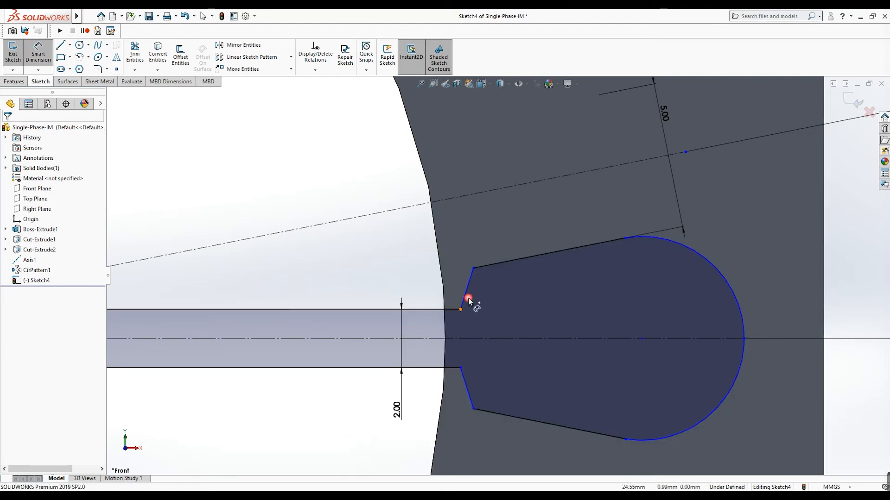
click(474, 269)
click(467, 326)
text(1)
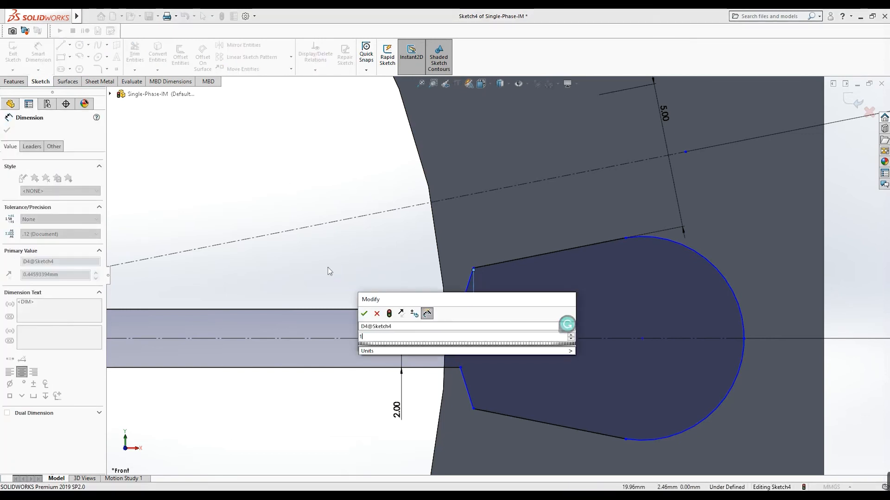
key(Return)
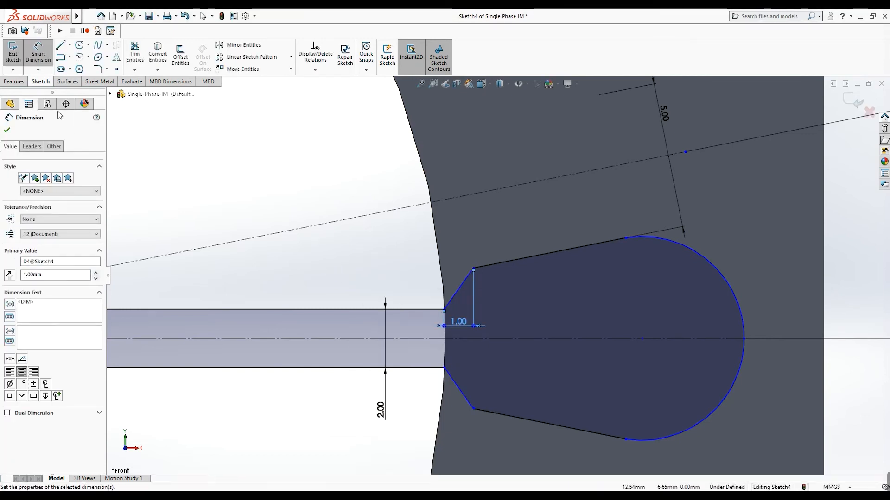
click(6, 131)
Pull the neck's corner outward past the bore edge, check the bore diameter slide, and dimension the lower neck line's length as 48/2+1 mm.
drag(444, 310, 471, 307)
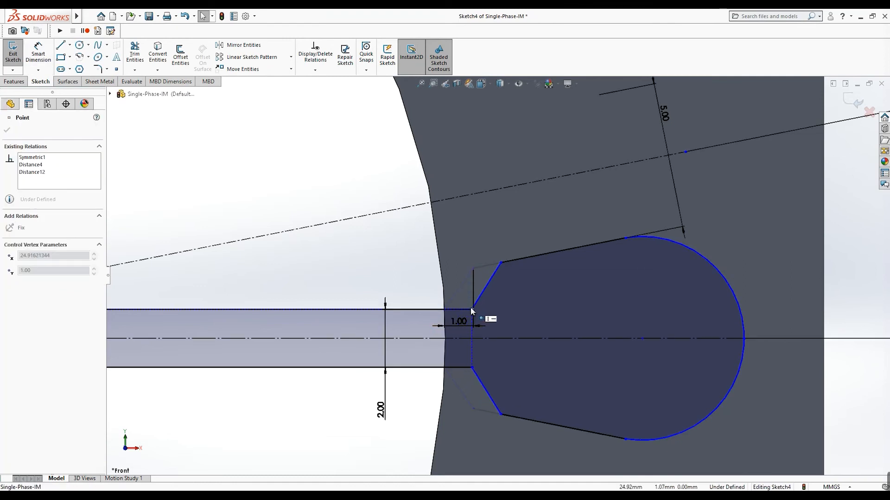
click(377, 285)
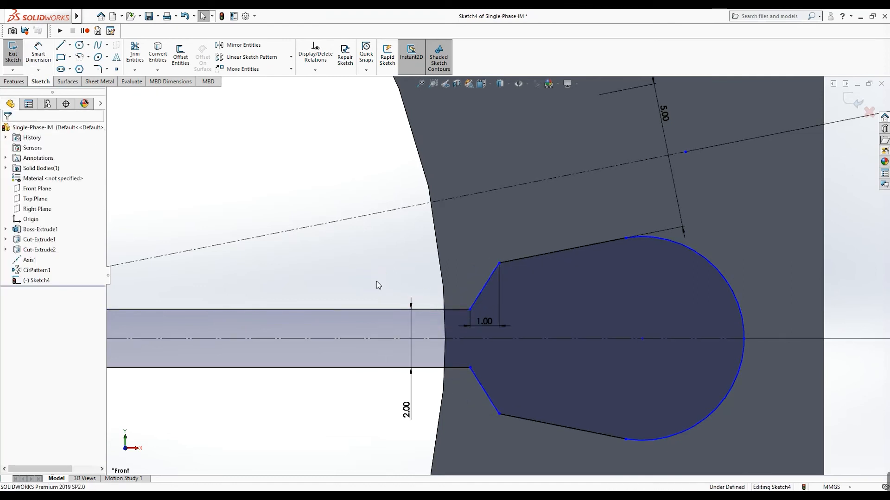
click(39, 53)
click(378, 368)
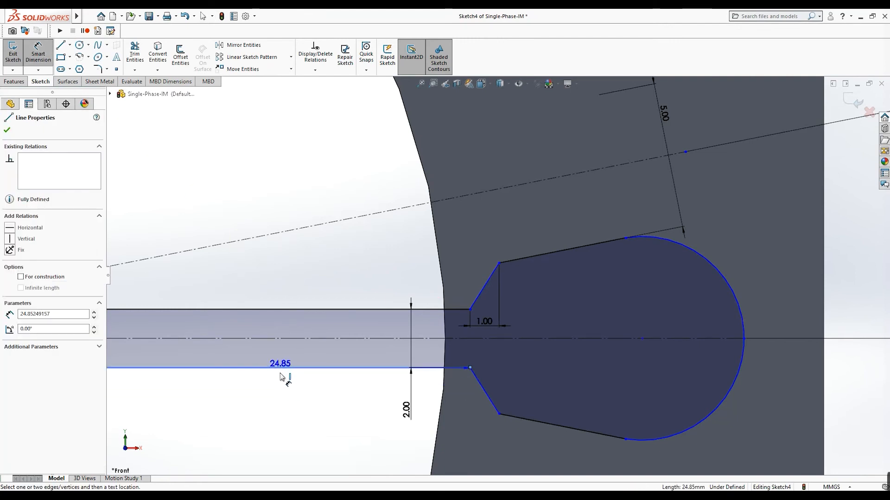
click(282, 395)
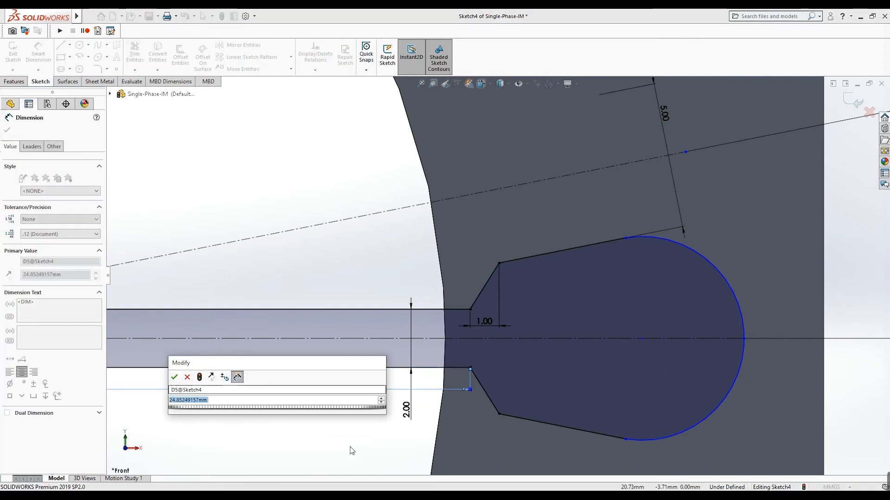
click(252, 481)
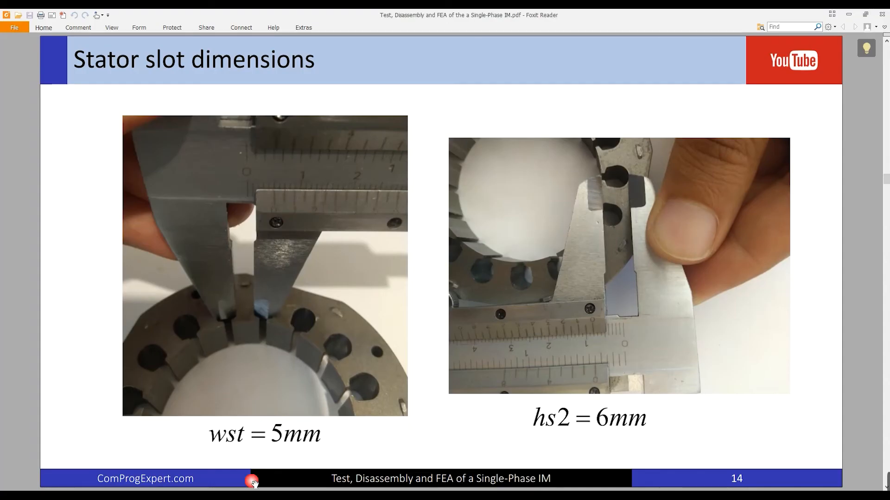
scroll(410, 316, up, 1)
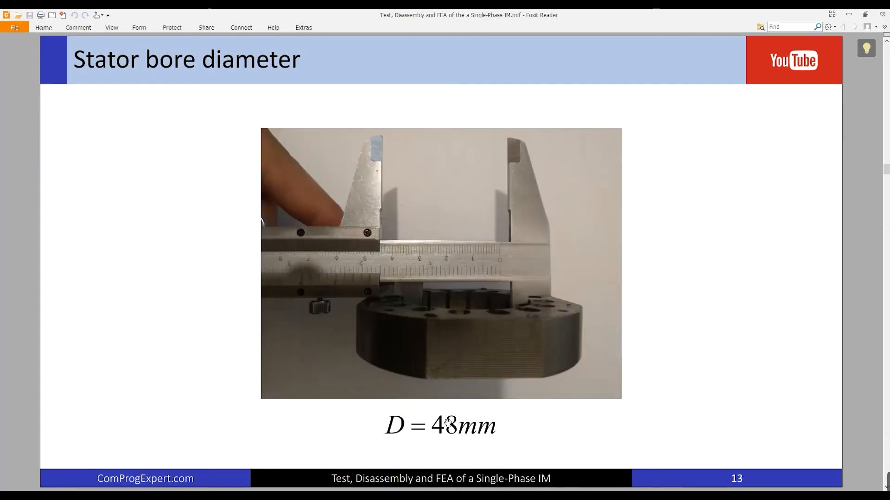
mouse_move(313, 483)
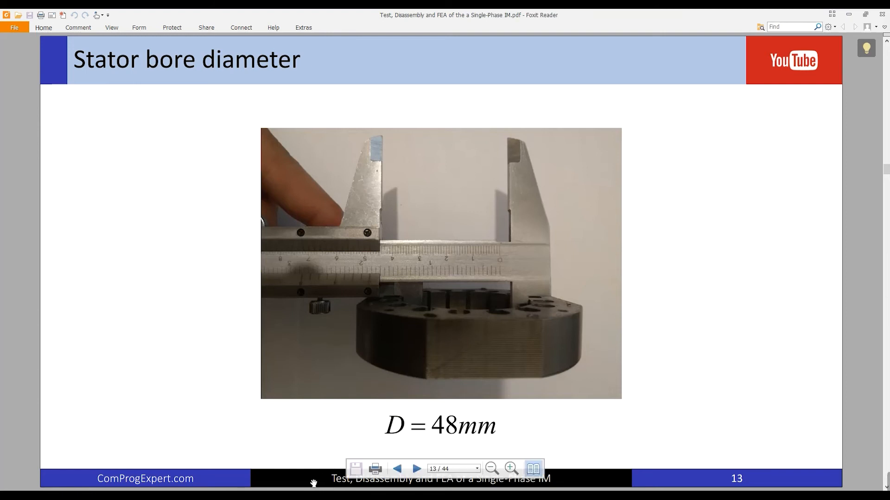
click(287, 486)
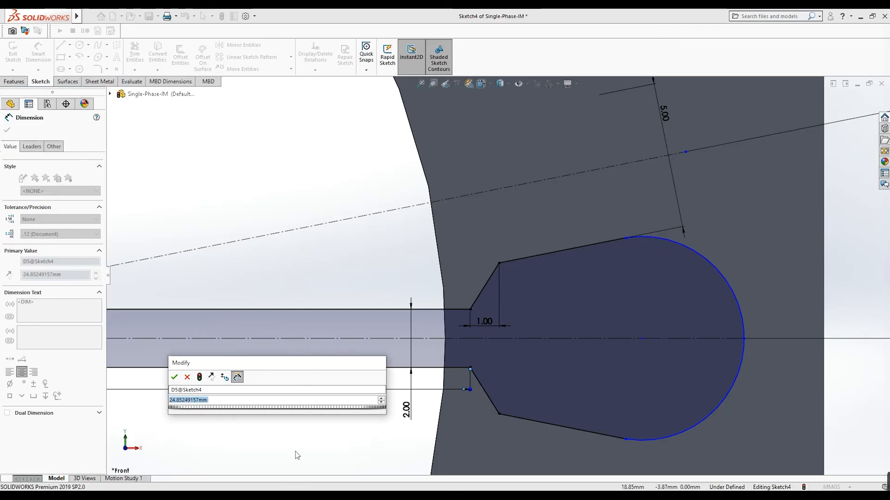
text(48/2+1)
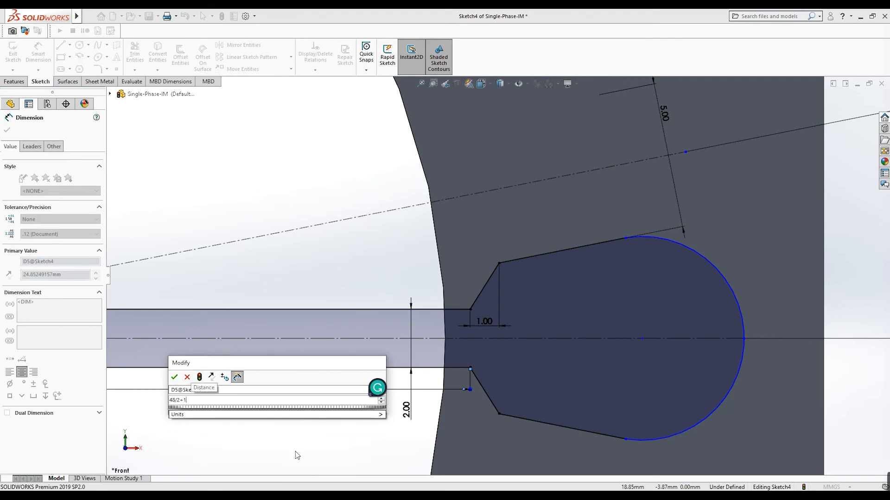
key(Return)
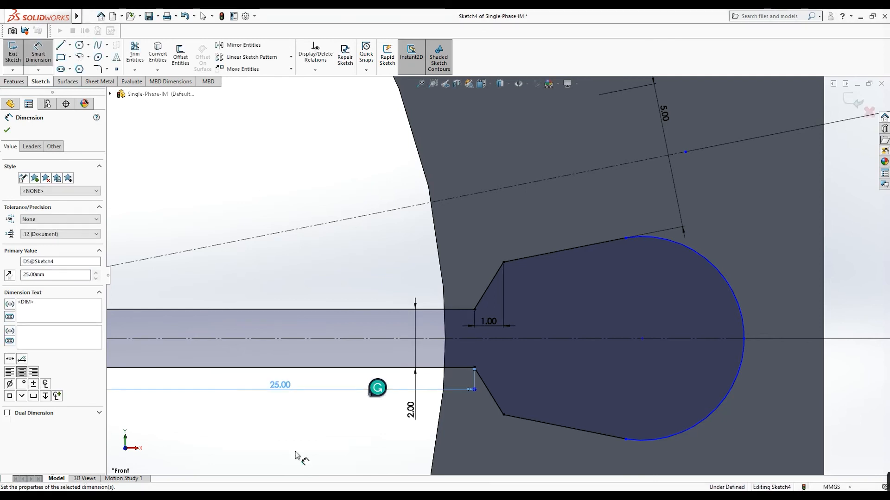
click(7, 130)
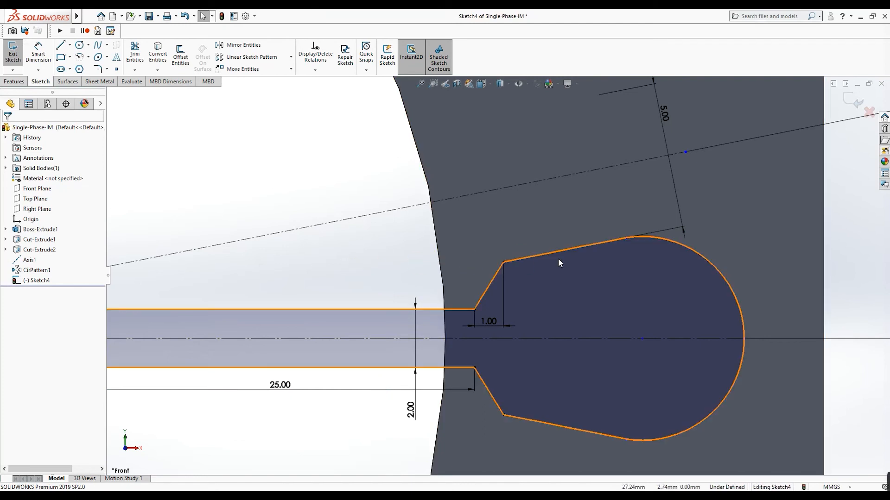
Make the slot's outer arc tangent to its upper sloped side.
scroll(559, 259, up, 3)
click(602, 250)
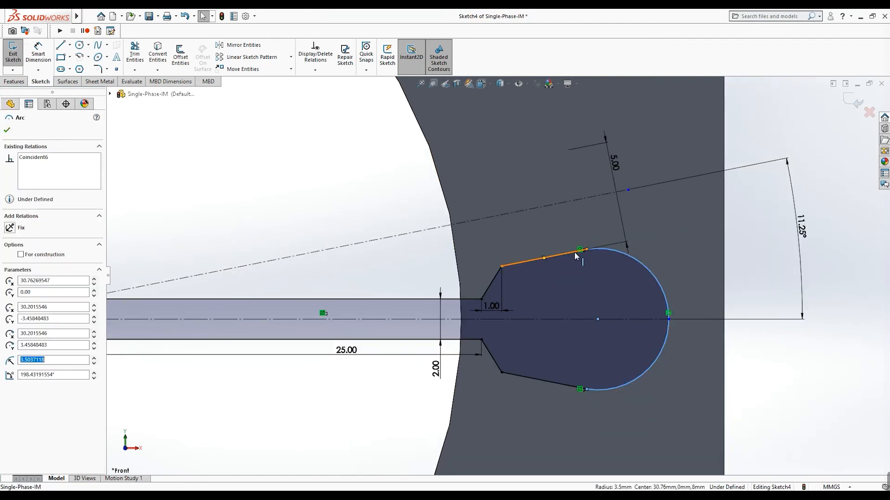
ctrl+click(572, 251)
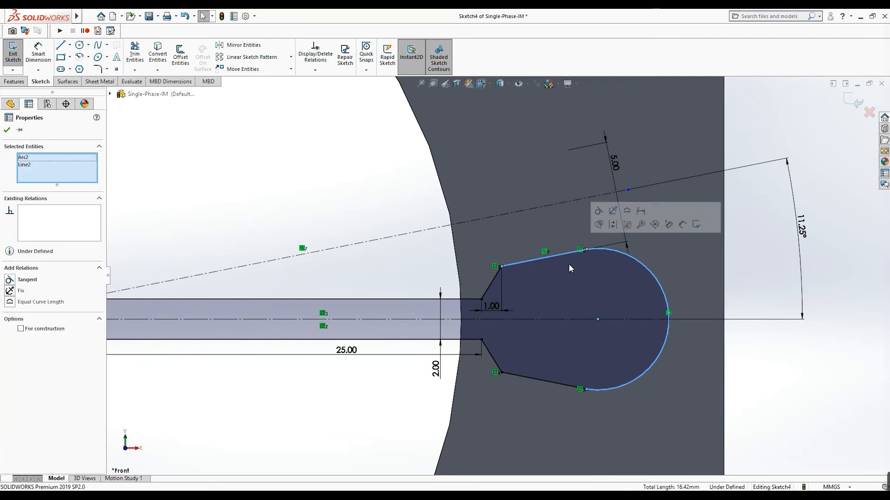
click(10, 280)
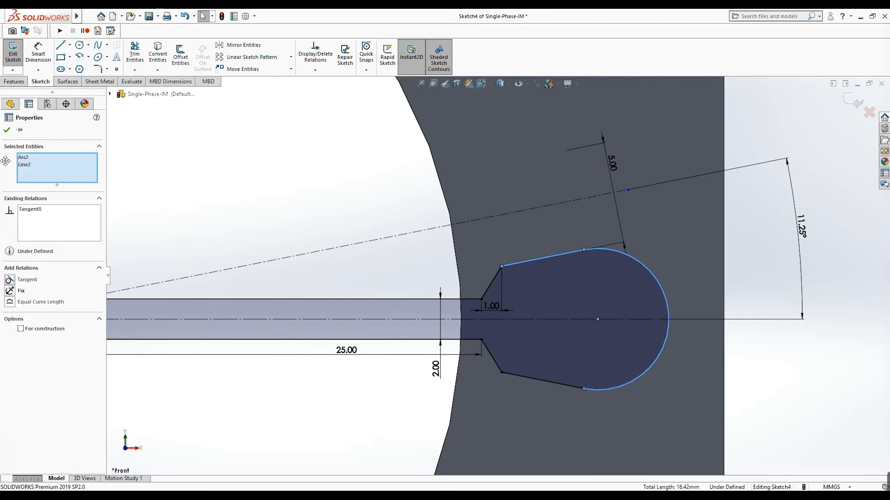
click(6, 131)
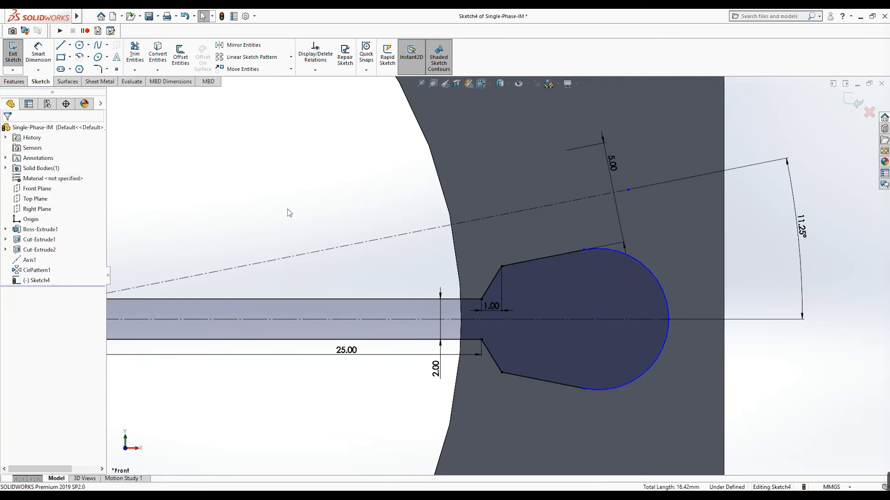
Dimension the horizontal distance from the upper shoulder corner to the outer arc's outermost point as 6 mm.
scroll(604, 252, down, 2)
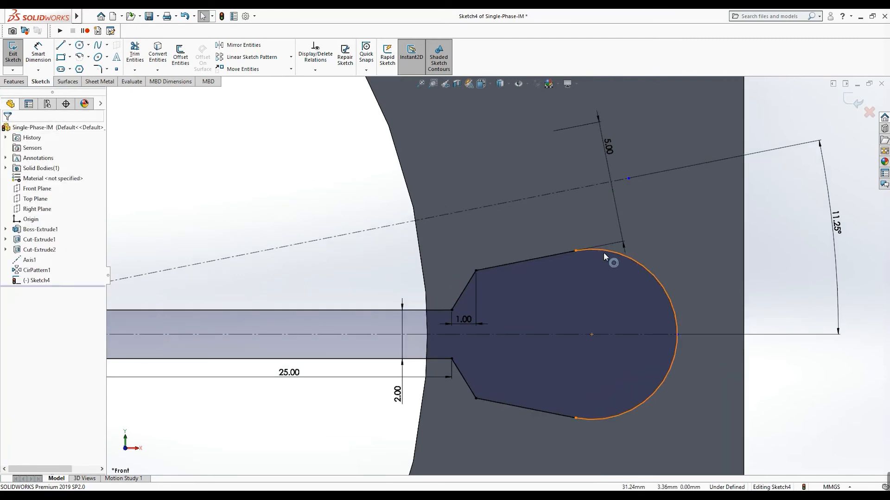
click(593, 335)
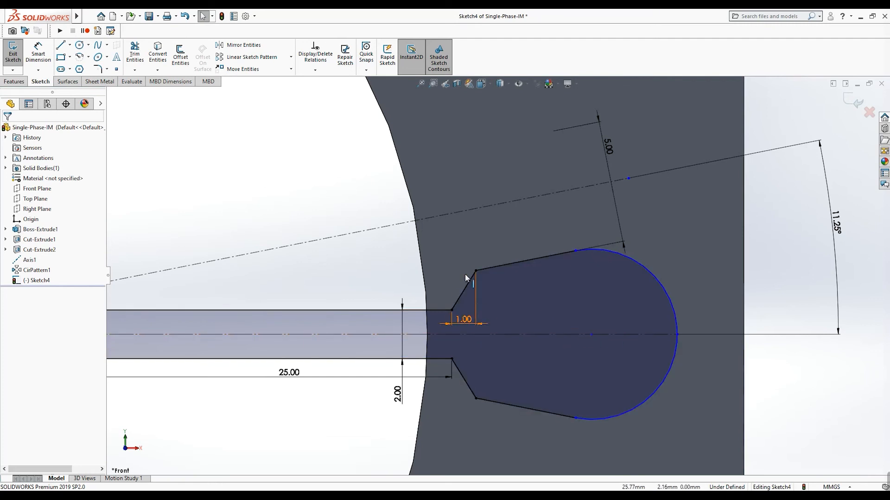
click(32, 55)
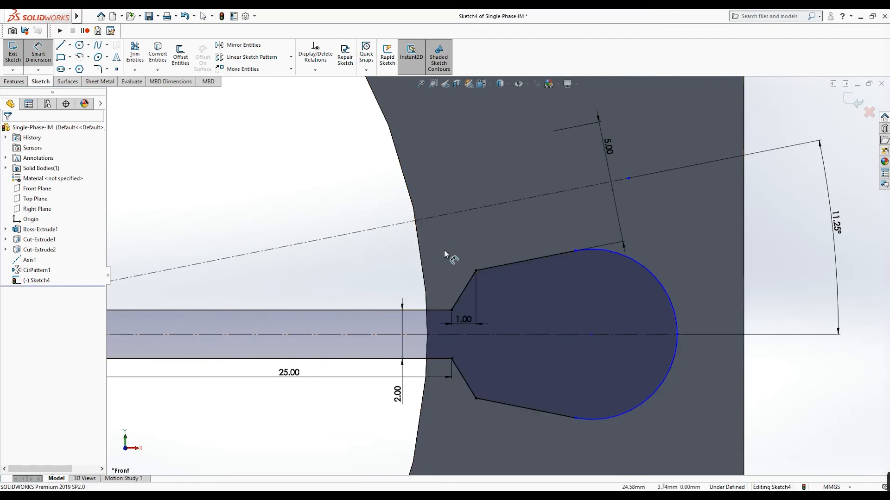
click(476, 271)
click(676, 335)
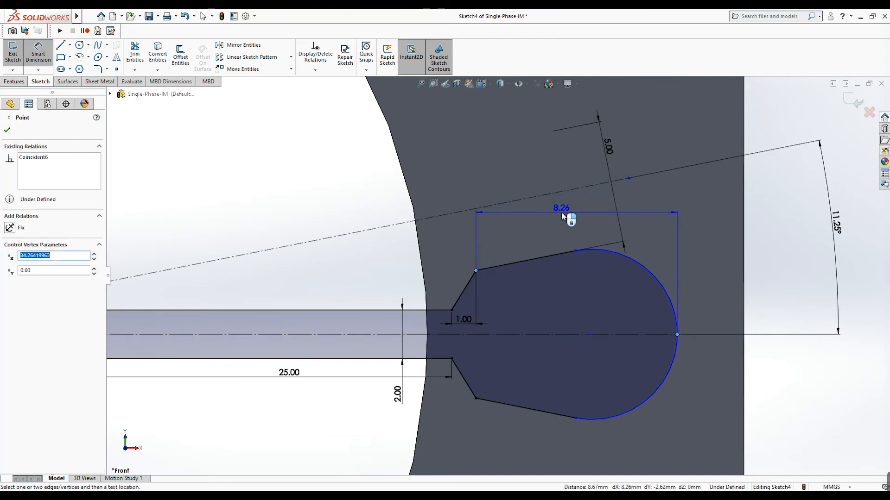
click(561, 213)
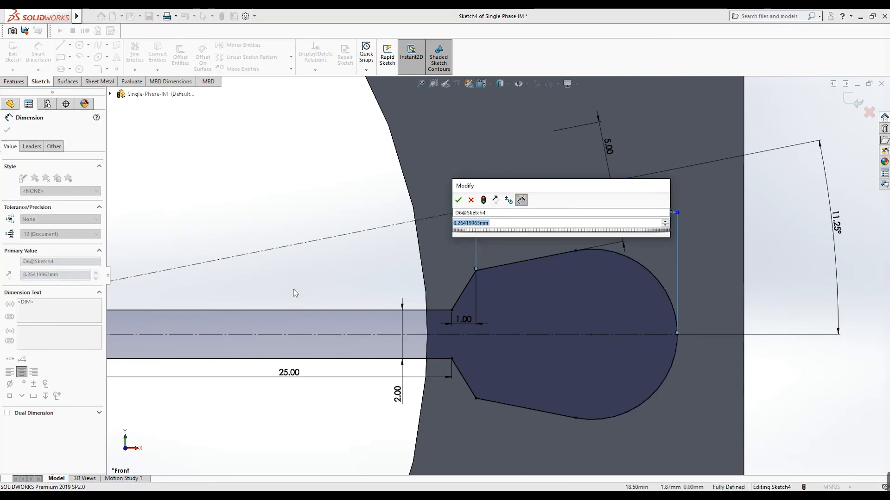
text(6)
key(Return)
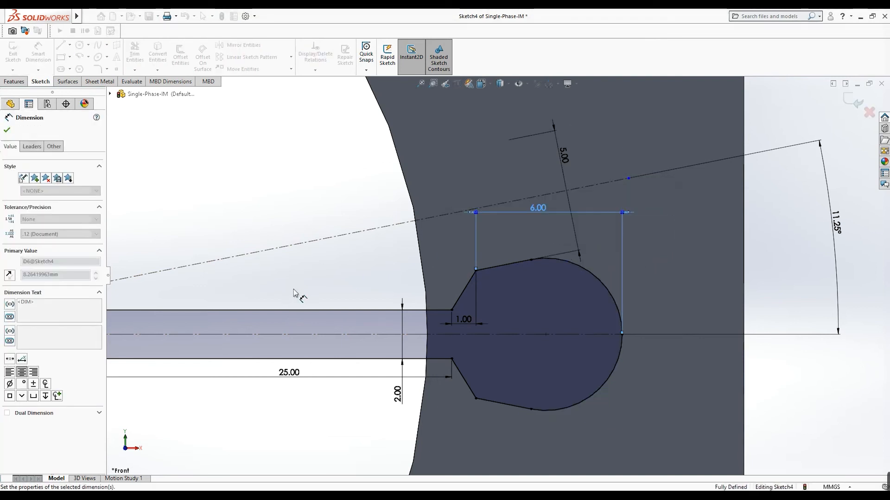
Compare the slot's dimensions with the ANSYS model's variables and the PDF's stator slot dimensions slide, and return to the SOLIDWORKS sketch.
click(277, 491)
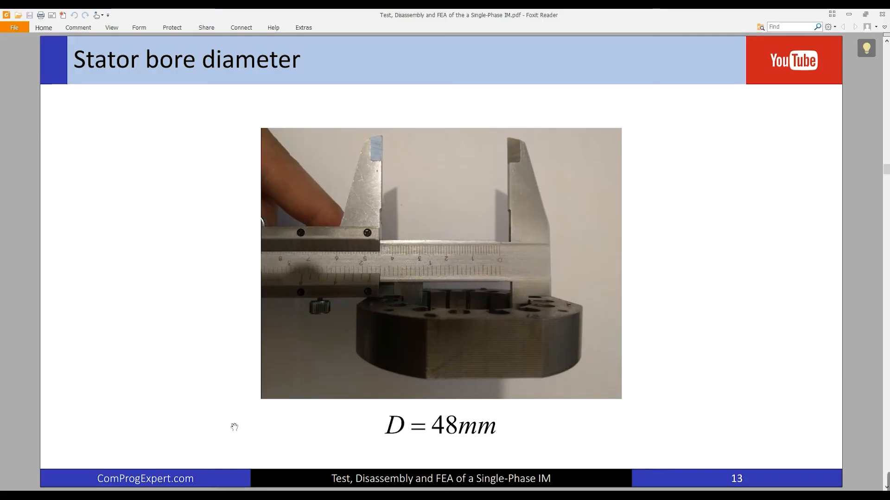
click(302, 488)
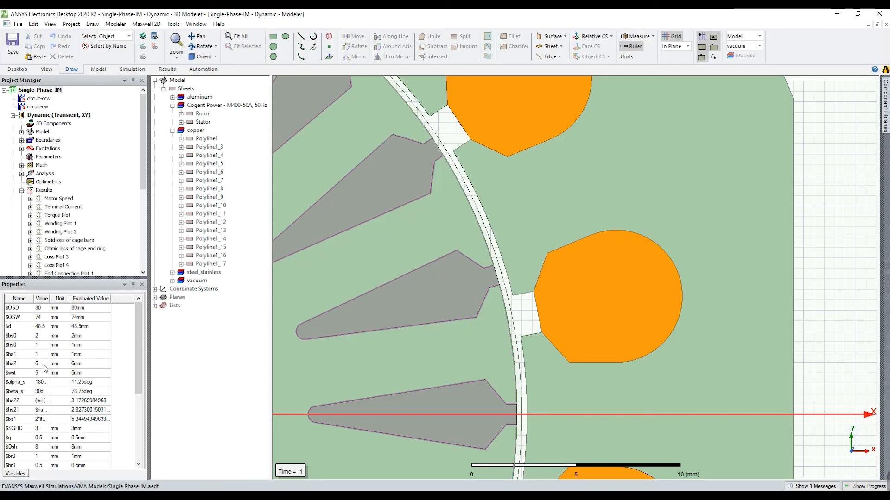
click(280, 490)
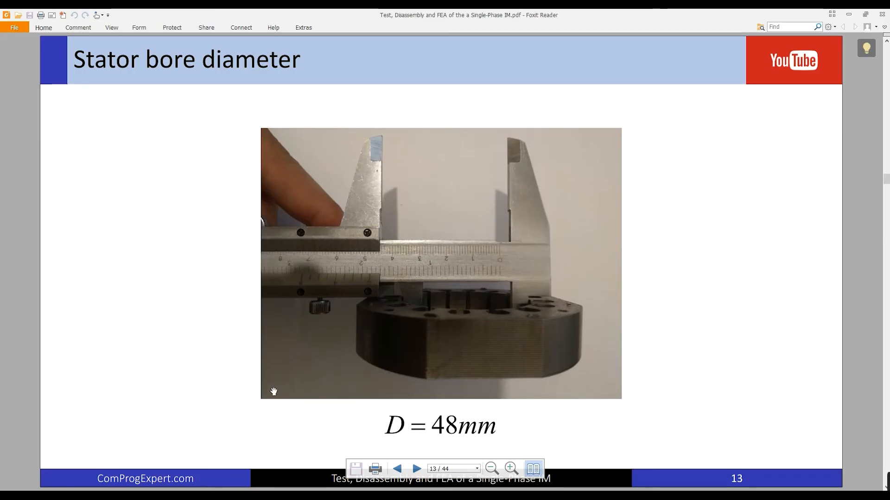
click(273, 392)
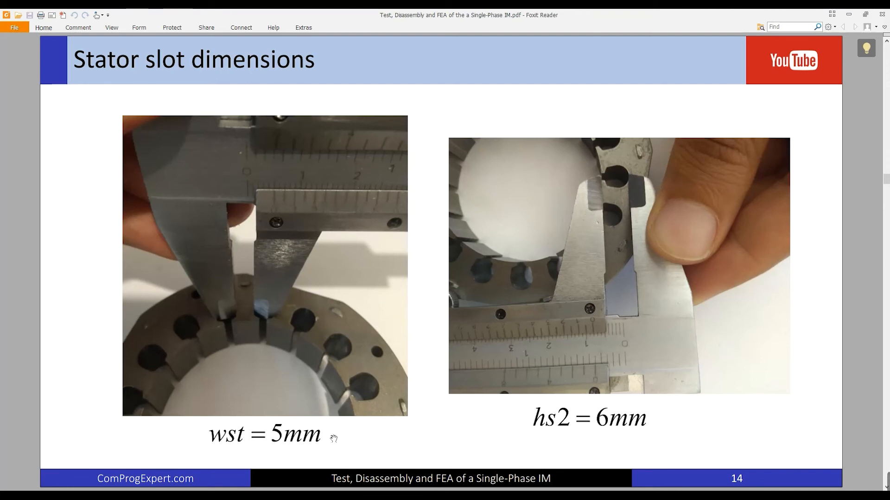
key(alt+Tab)
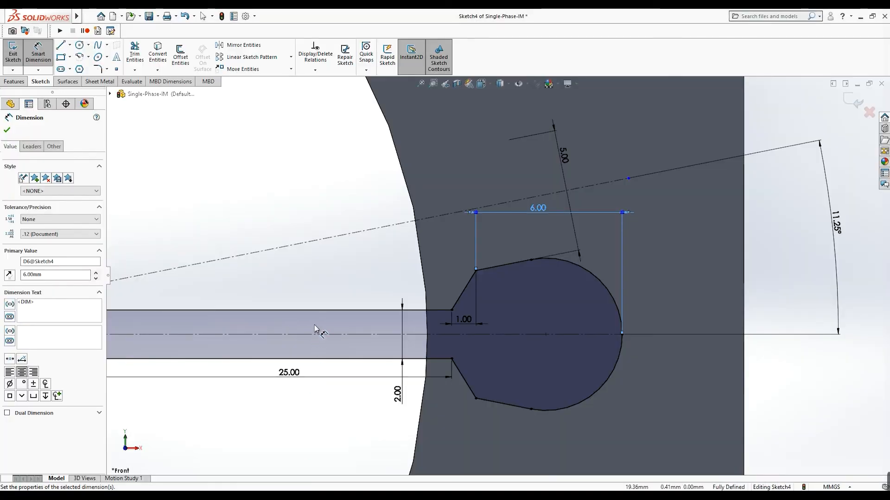
Finish the slot sketch and extrude-cut it through the stator ring with the Through All - Both end condition.
click(7, 131)
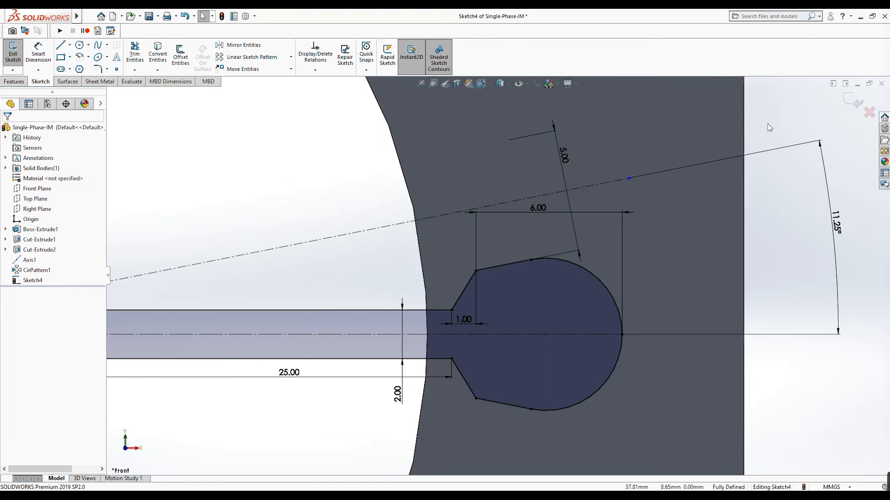
click(849, 102)
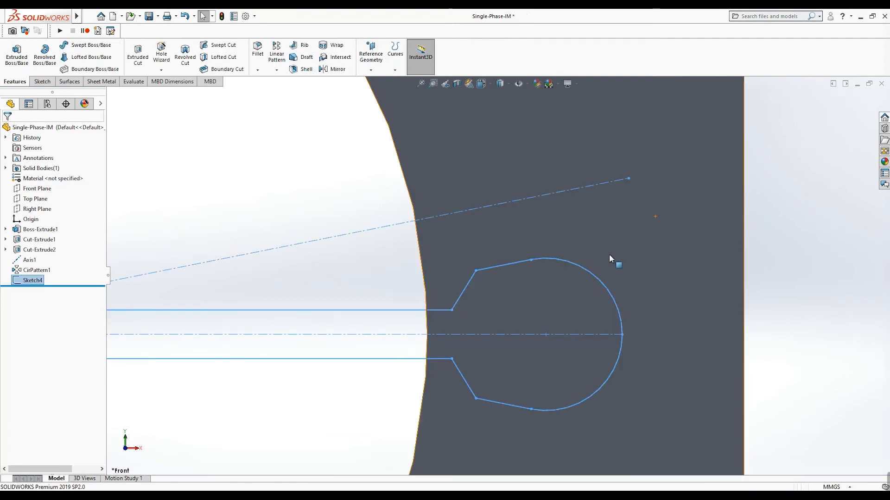
scroll(250, 236, up, 3)
scroll(288, 254, down, 1)
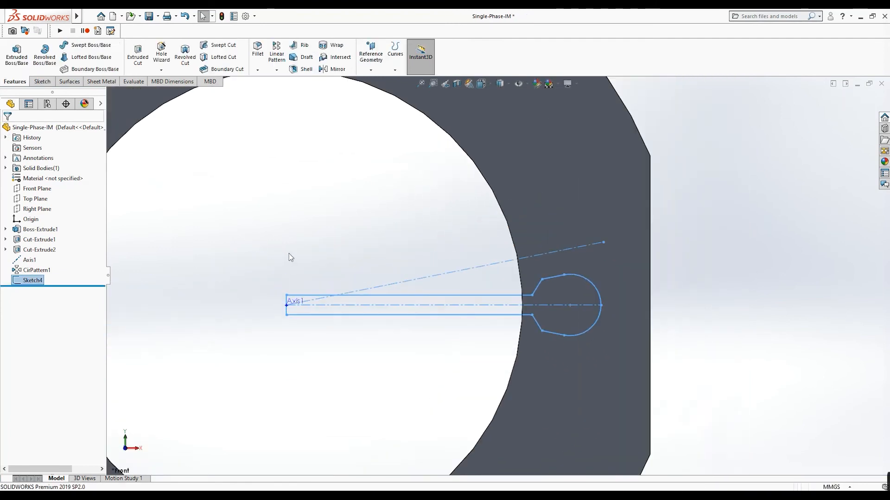
click(138, 54)
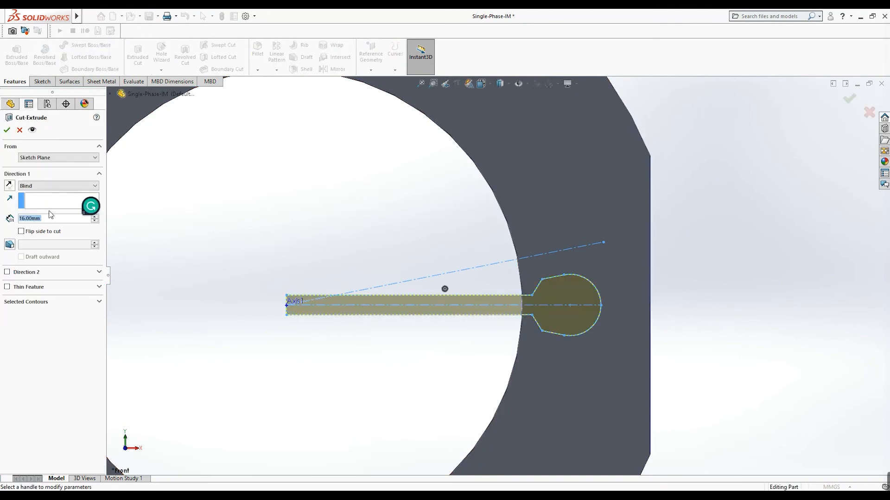
click(42, 158)
click(40, 163)
click(42, 186)
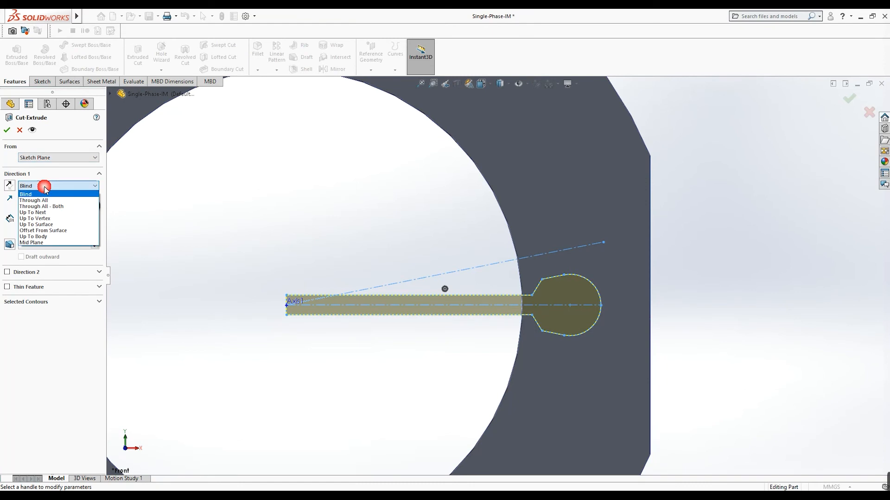
click(42, 206)
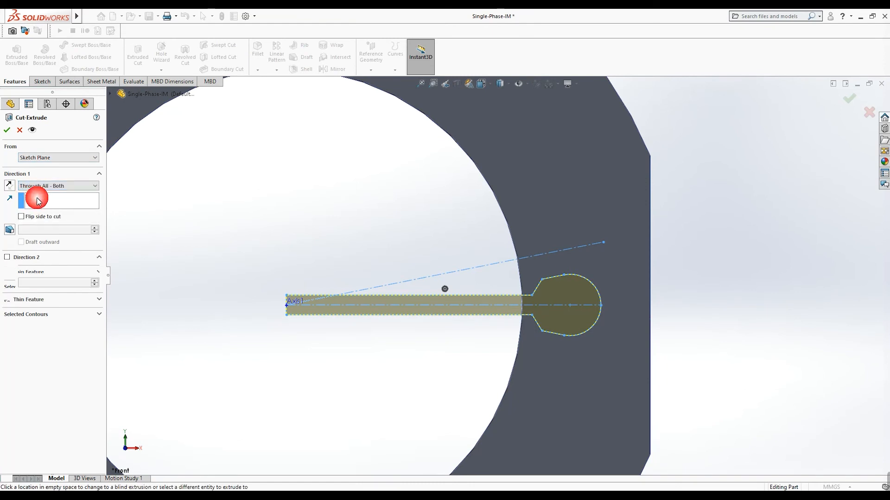
click(7, 129)
key(f)
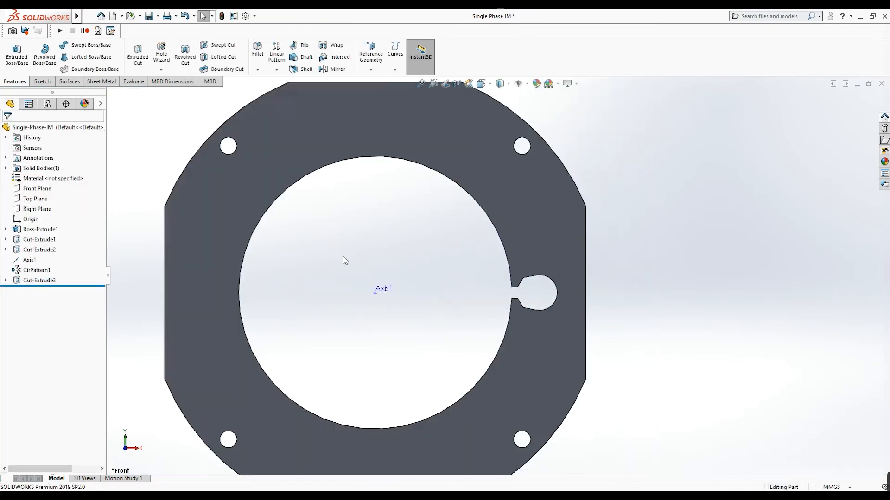
Start a circular pattern of the slot cut around the stator's central axis.
middle_drag(408, 260, 375, 280)
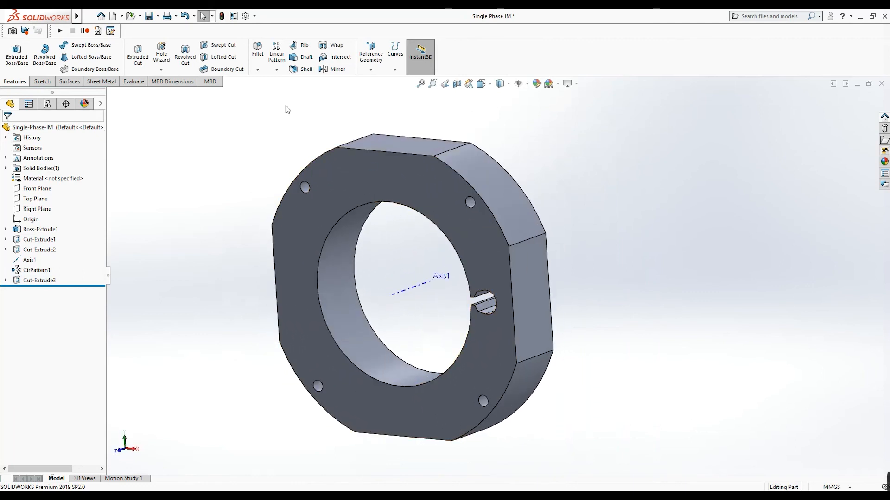
click(277, 69)
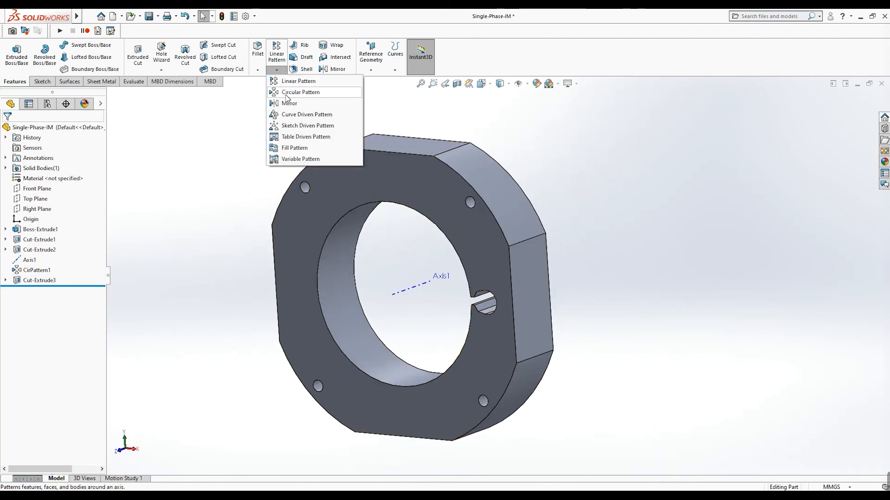
click(286, 95)
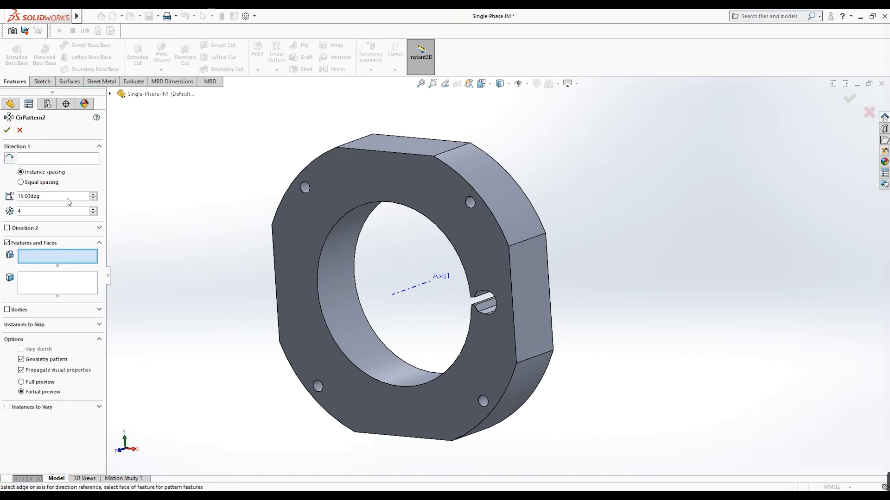
click(414, 291)
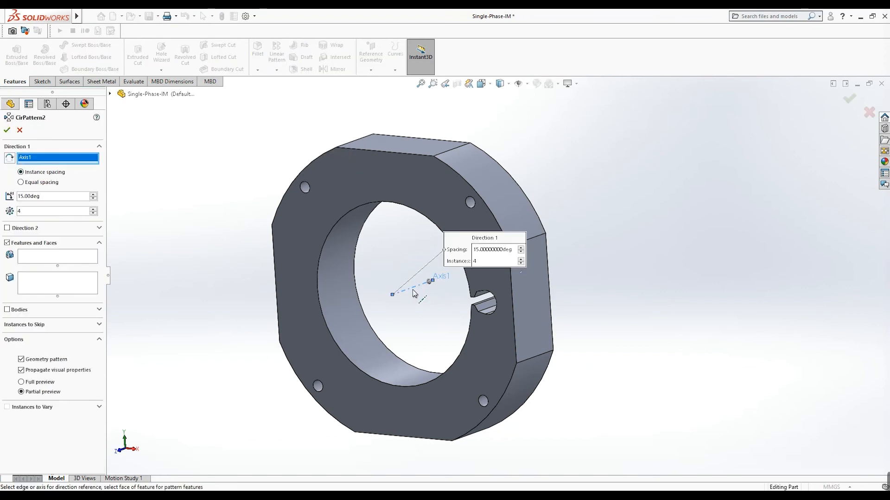
click(110, 94)
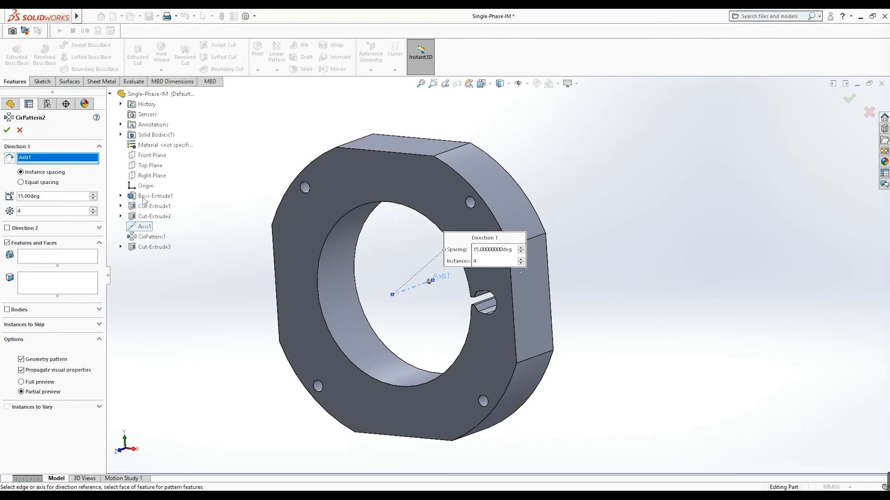
click(28, 258)
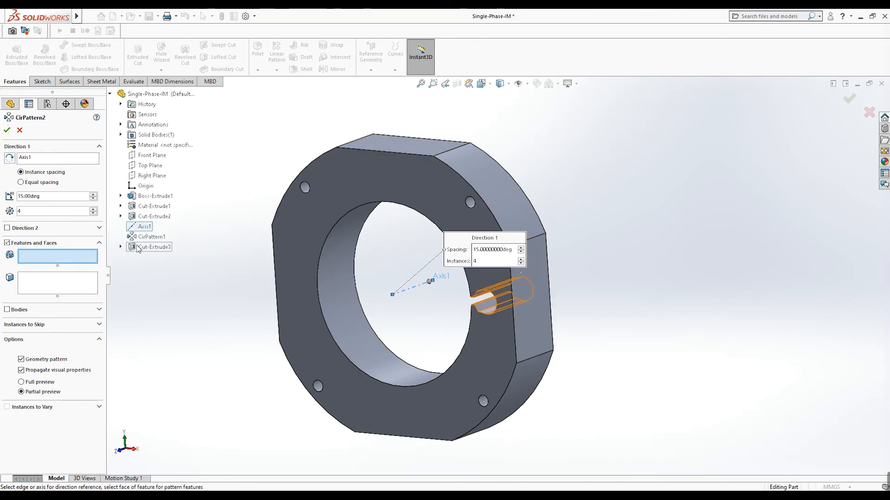
click(154, 247)
Set the slot pattern to 16 instances with an angular spacing of 360/16 degrees and create it.
double_click(31, 210)
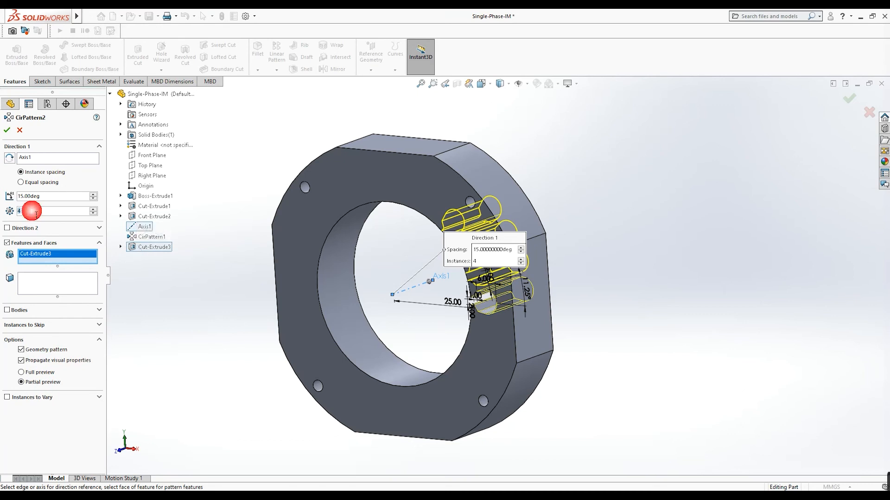
text(16)
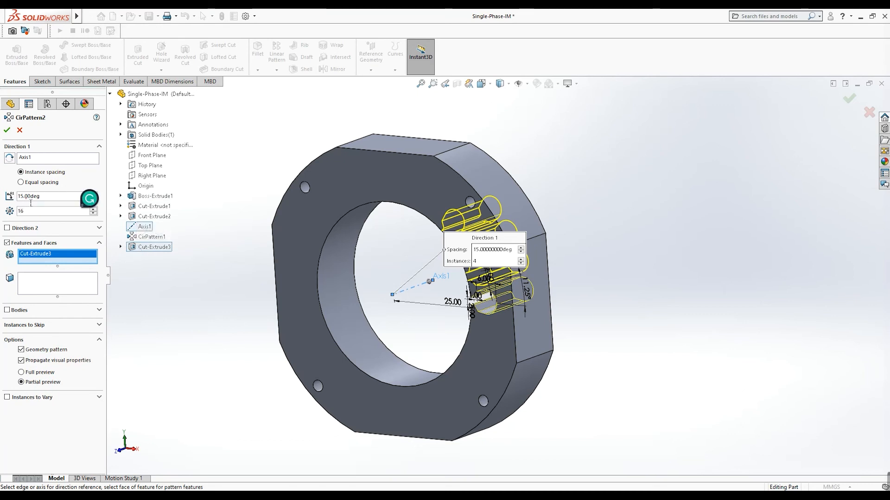
double_click(35, 198)
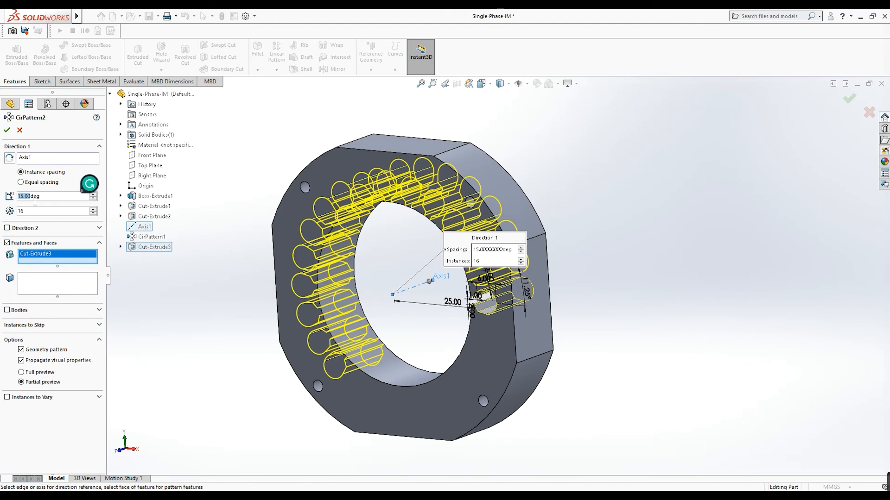
double_click(34, 198)
text(360/16)
key(Return)
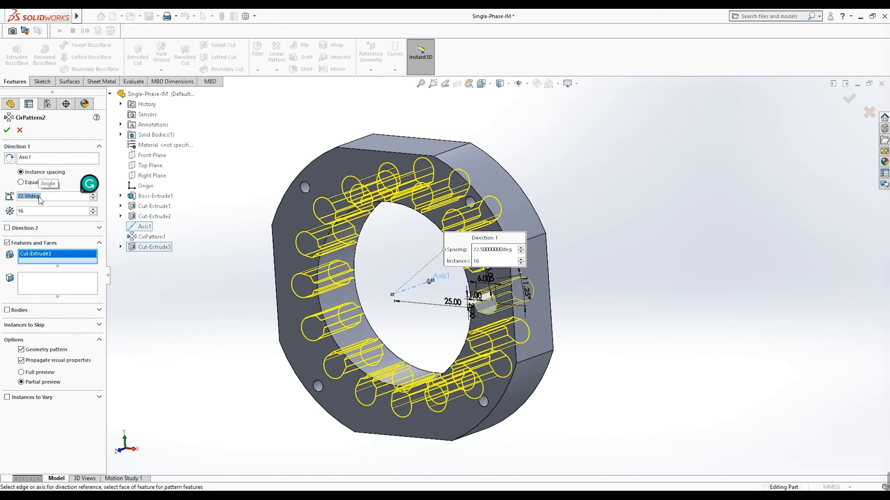
click(6, 130)
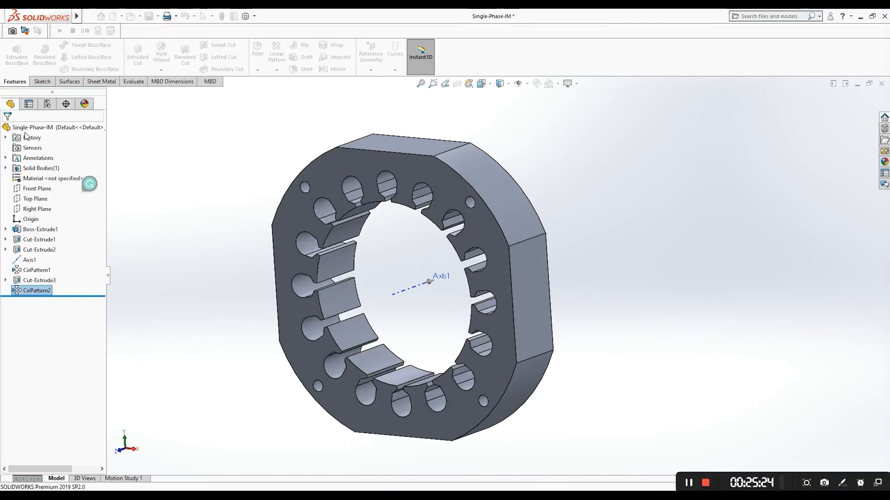
Return to the front view and open a new sketch on the stator's front face.
click(119, 451)
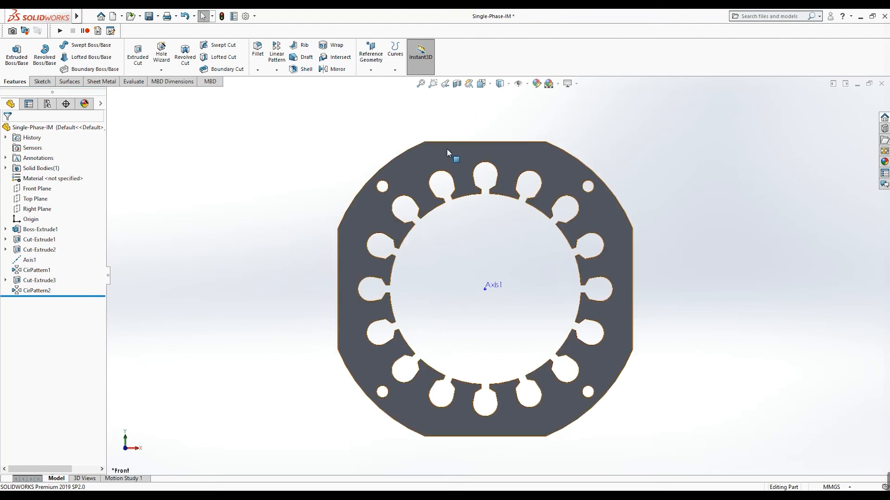
click(420, 84)
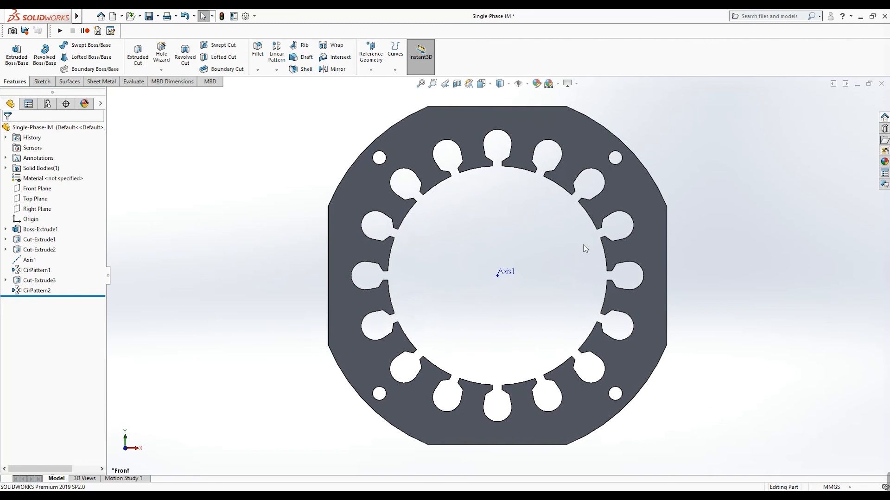
scroll(628, 259, down, 5)
click(624, 249)
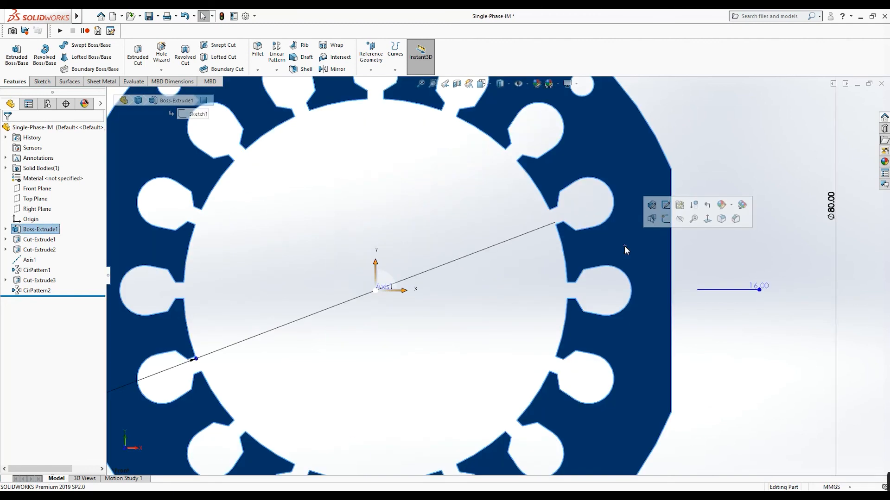
click(666, 220)
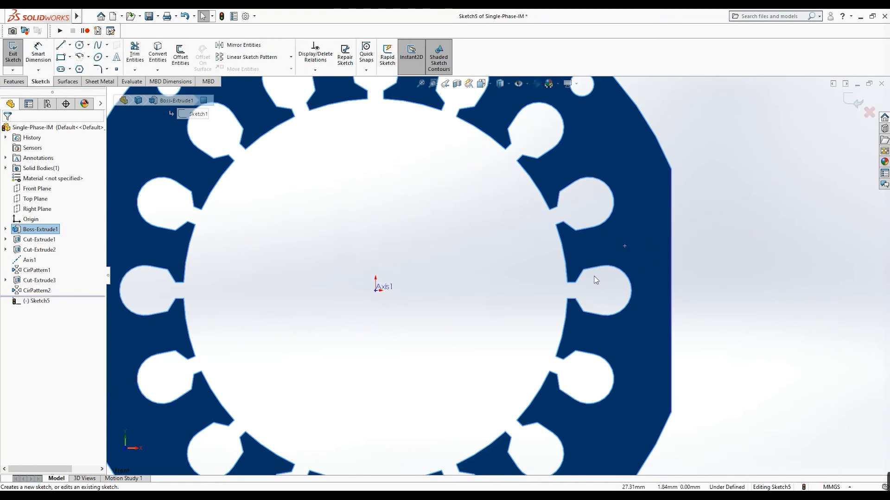
scroll(593, 283, down, 2)
click(592, 282)
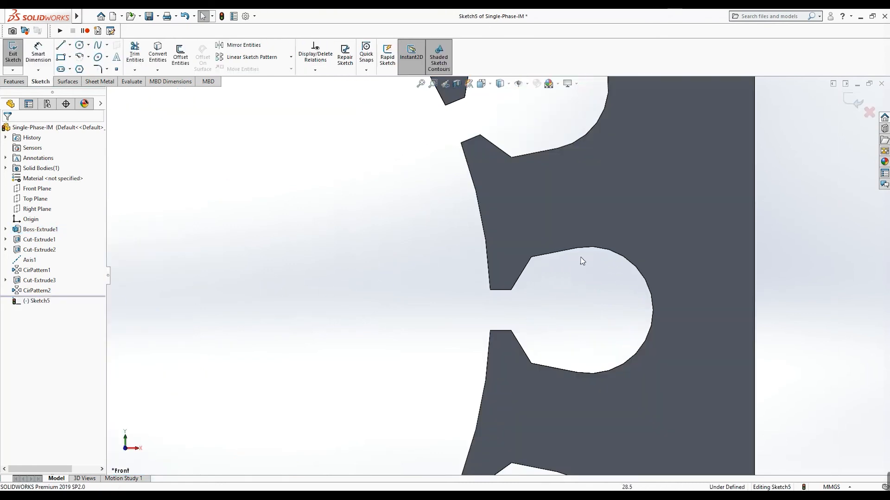
click(575, 249)
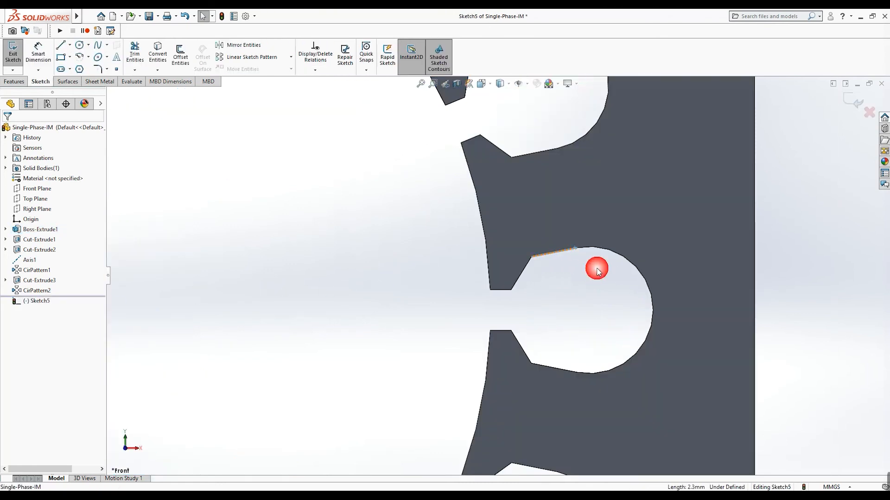
ctrl+click(617, 255)
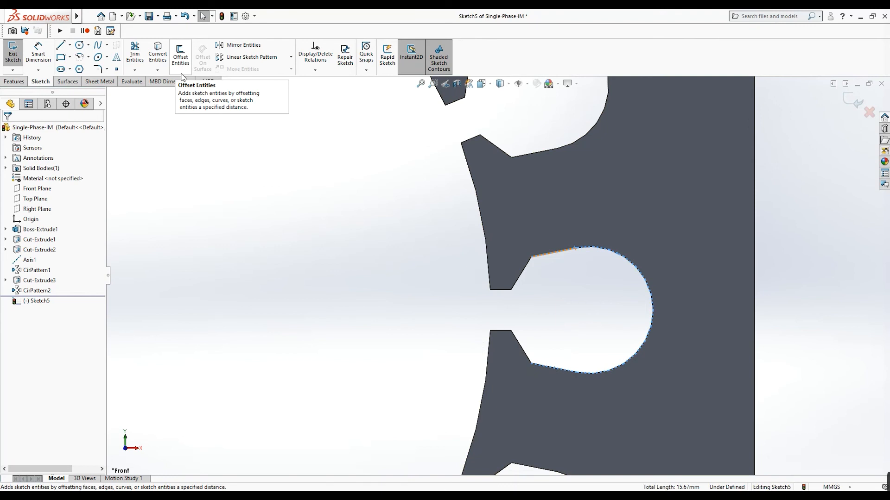
click(181, 54)
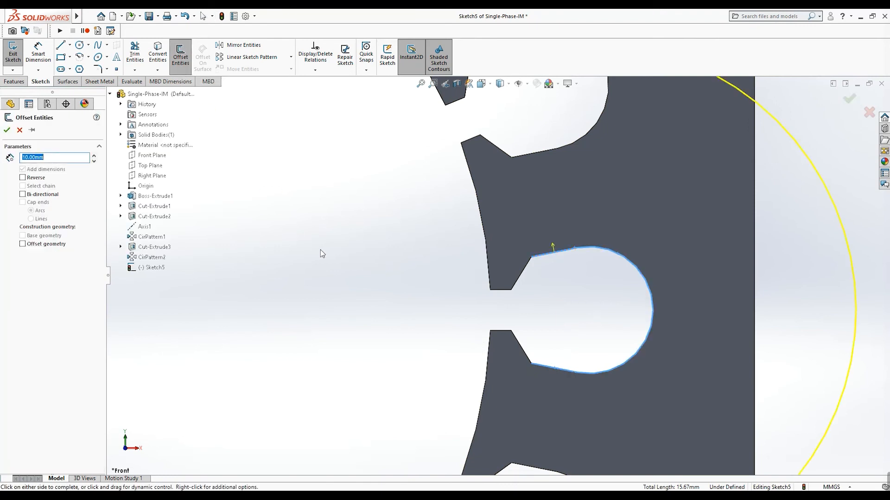
scroll(426, 274, up, 8)
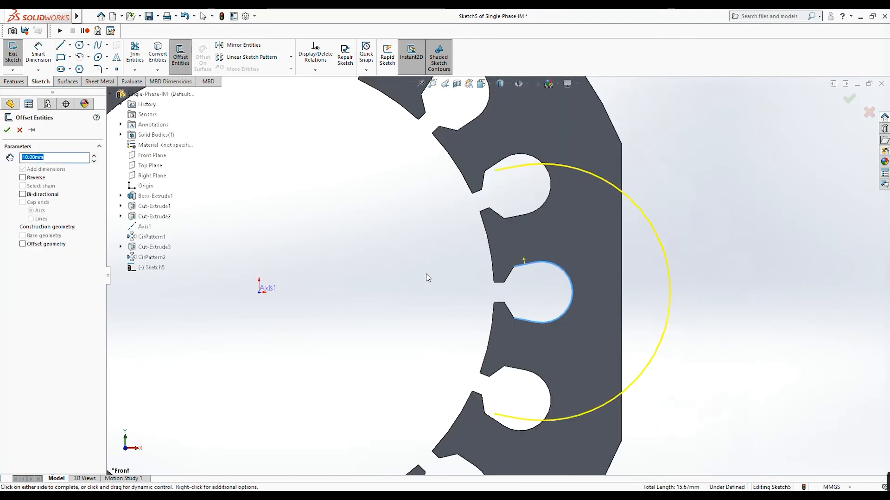
scroll(480, 242, down, 5)
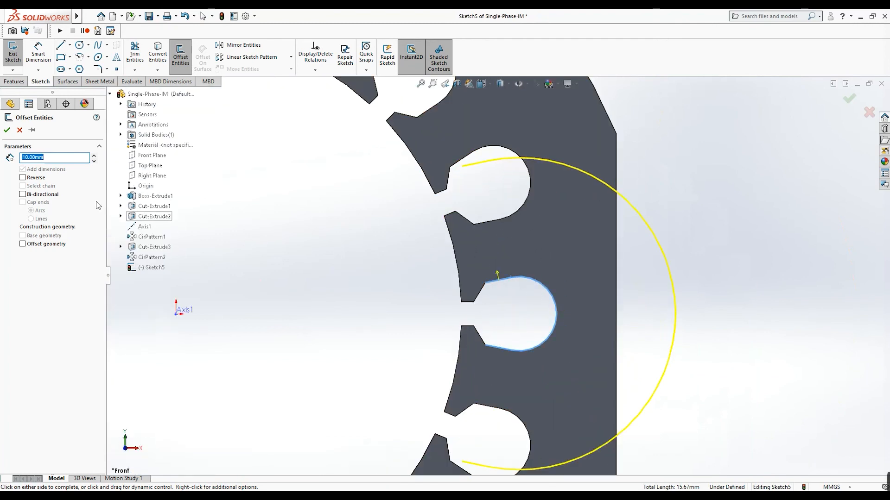
key(Return)
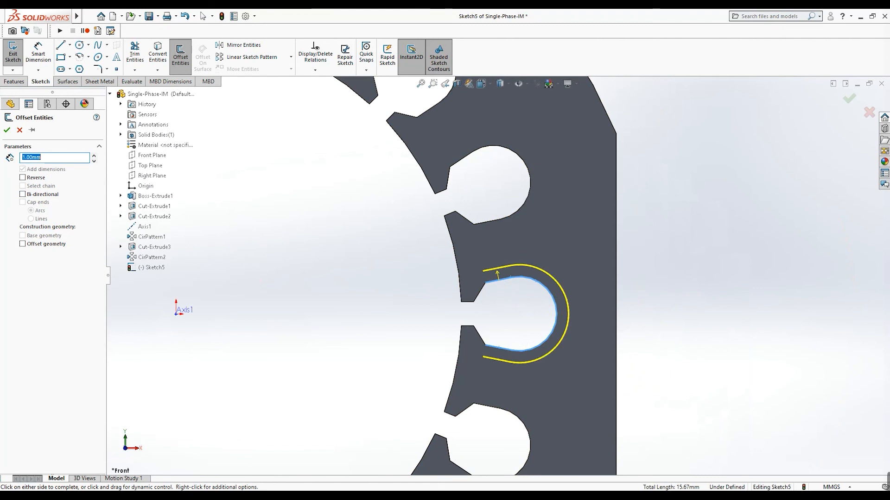
click(25, 180)
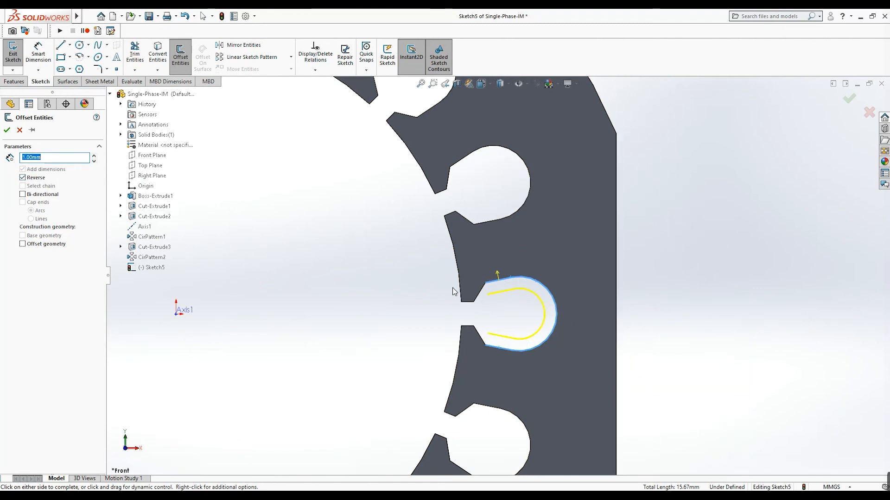
scroll(478, 303, down, 3)
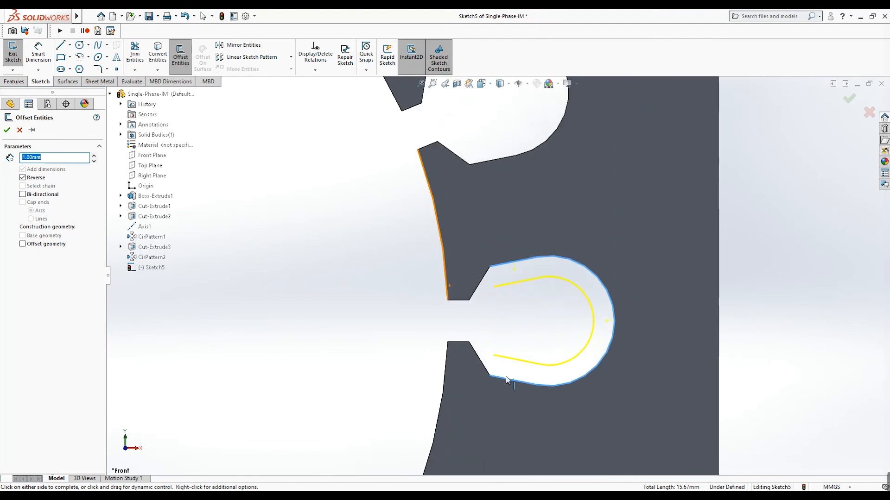
key(alt+Tab)
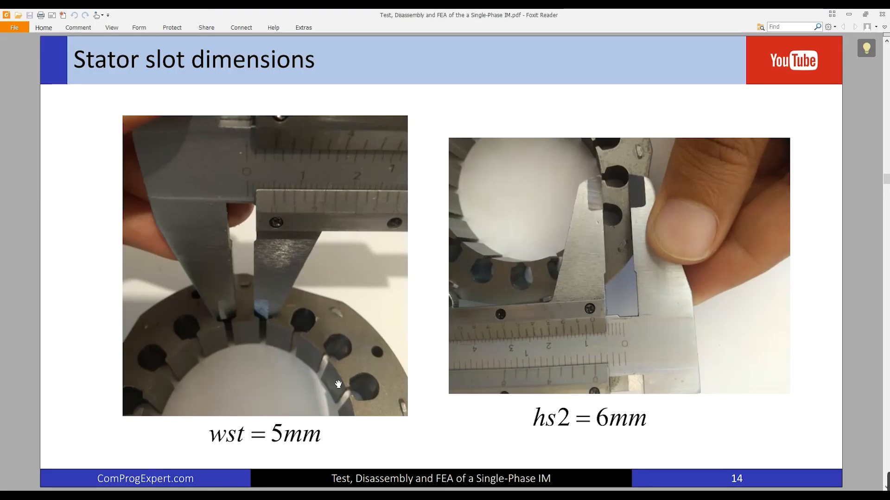
scroll(349, 378, up, 3)
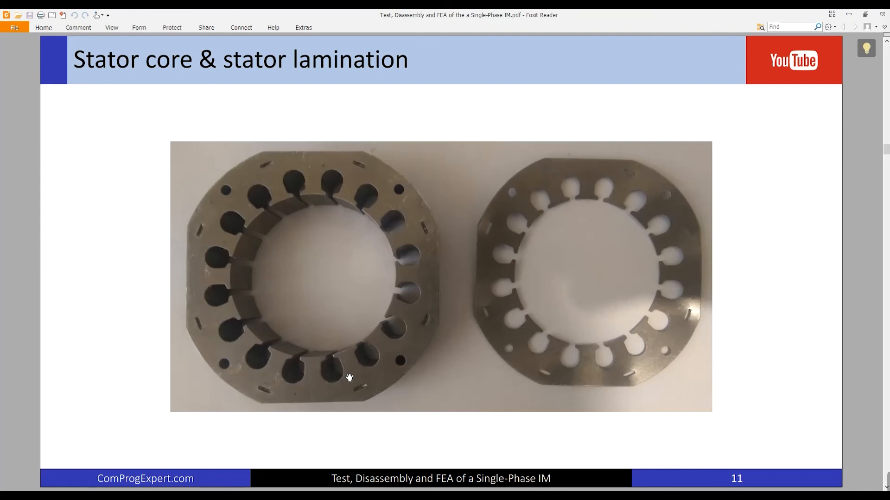
scroll(349, 378, up, 1)
scroll(349, 379, up, 2)
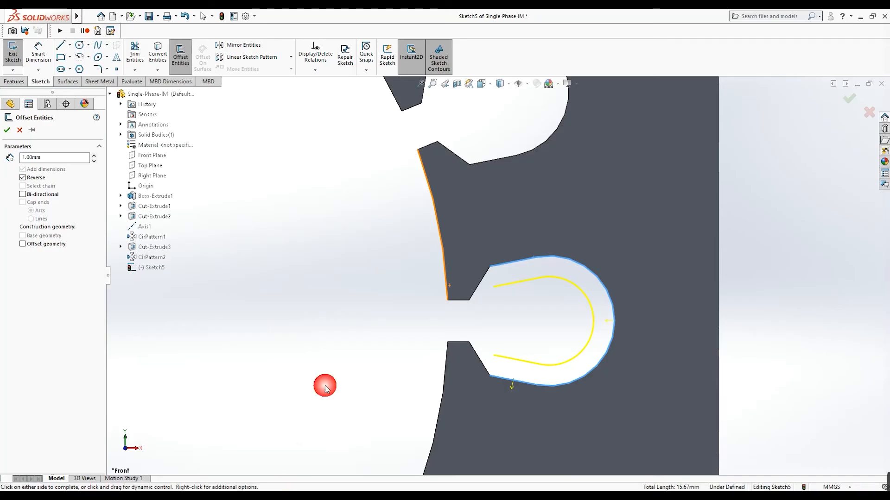
text(0.3)
key(Return)
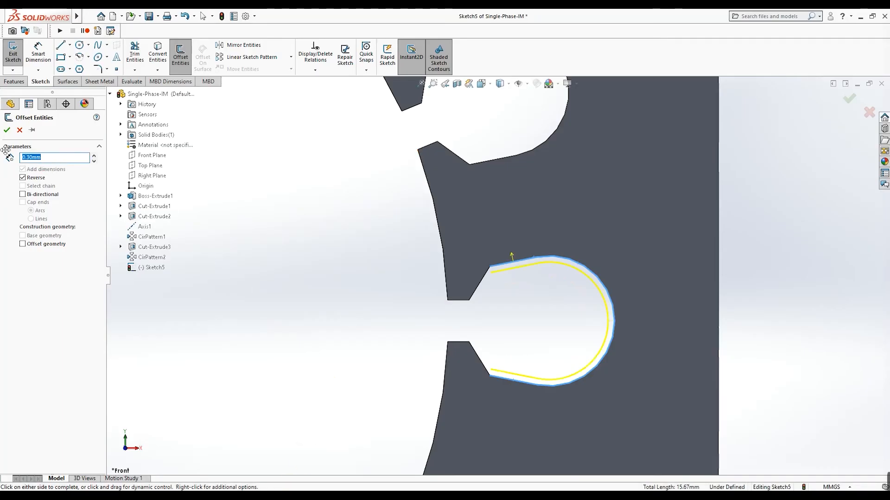
click(19, 130)
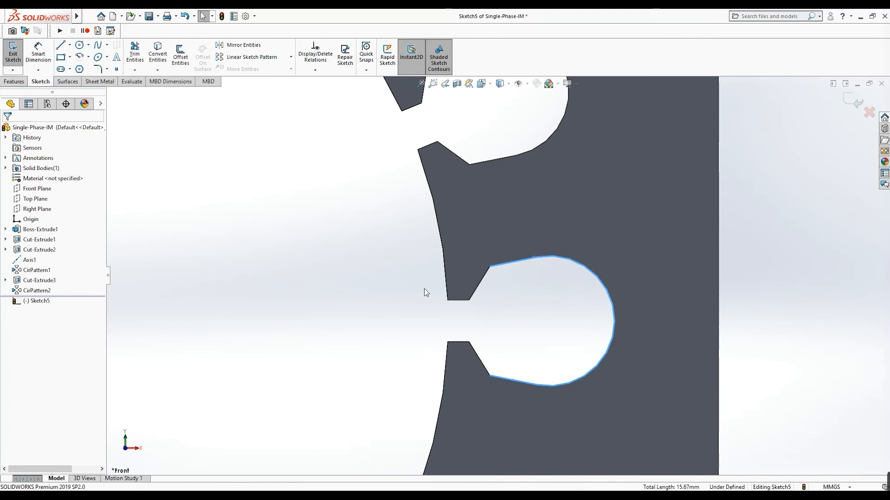
Offset the right-hand slot's rounded outline, including both slanted edges at its neck, 0.3 mm inward.
click(534, 384)
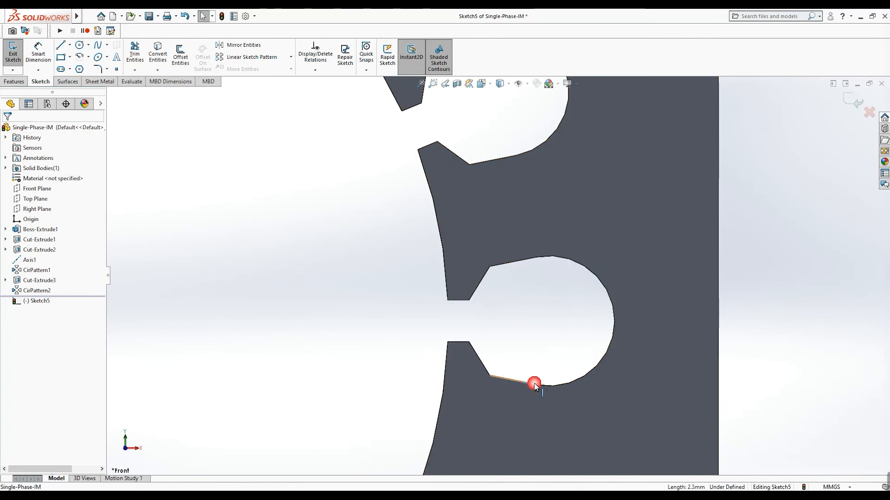
ctrl+click(575, 379)
ctrl+click(513, 262)
ctrl+click(480, 283)
ctrl+click(473, 350)
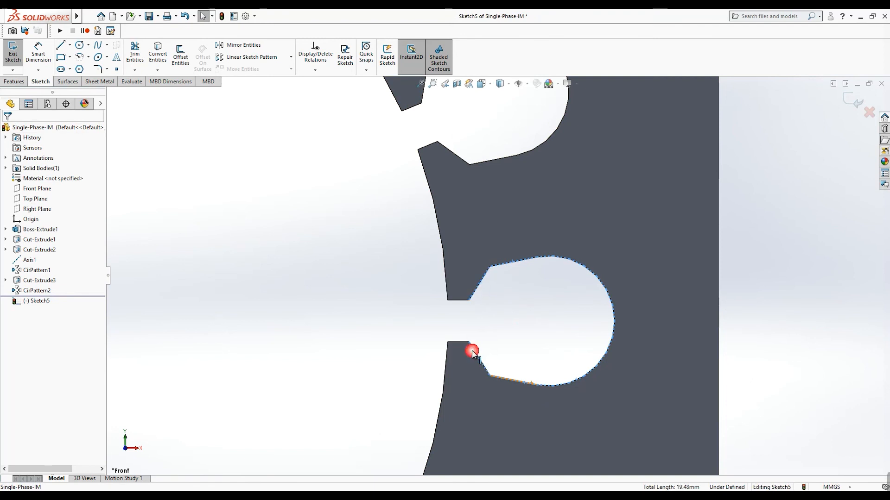
click(181, 58)
click(23, 179)
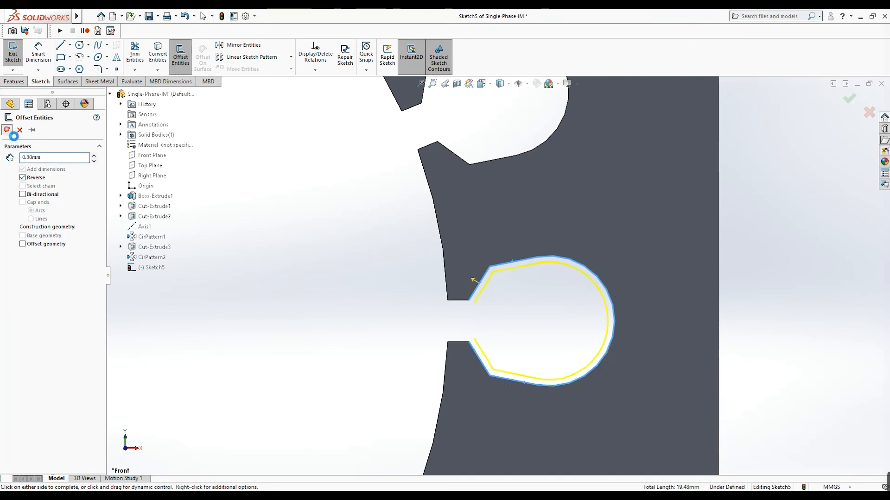
click(7, 130)
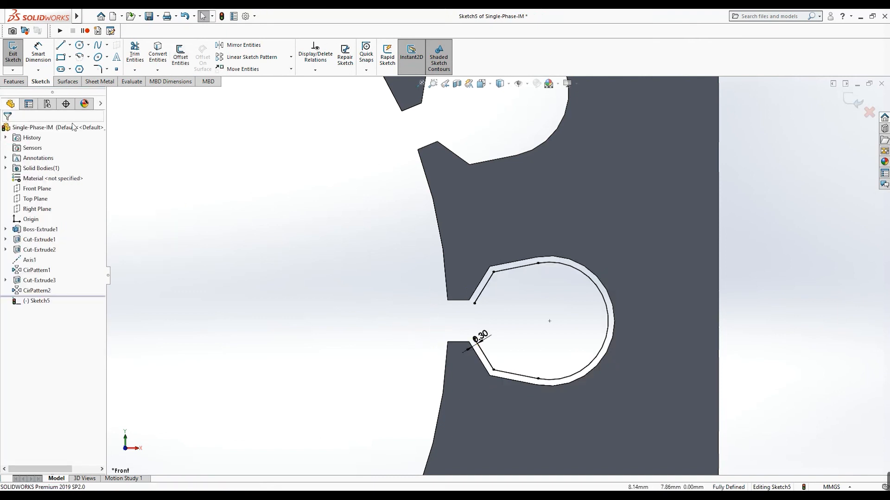
Close the offset profile with a vertical line between its two open ends at the slot neck and finish the sketch.
click(60, 45)
scroll(480, 352, down, 3)
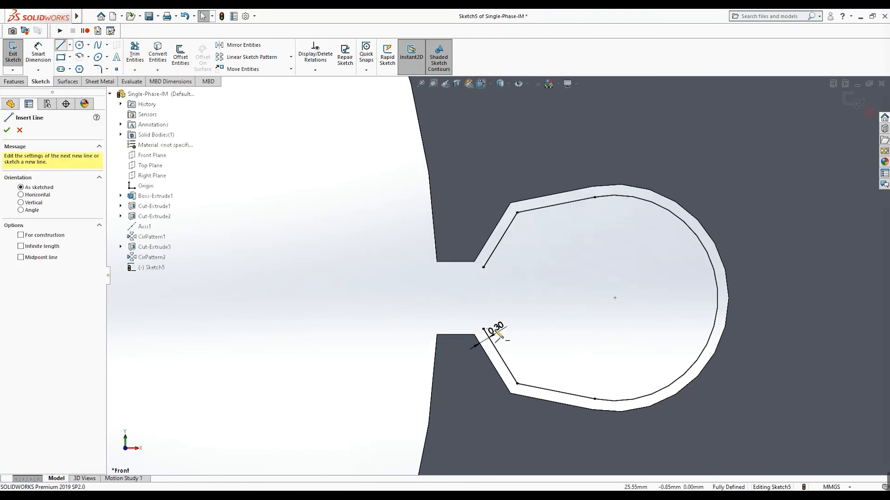
scroll(484, 315, down, 3)
drag(487, 214, 487, 343)
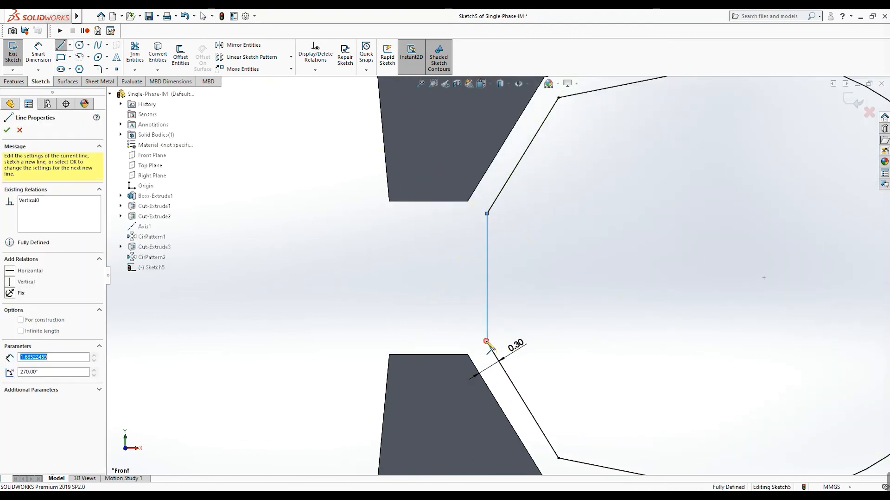
click(6, 129)
scroll(306, 310, up, 4)
scroll(306, 306, up, 1)
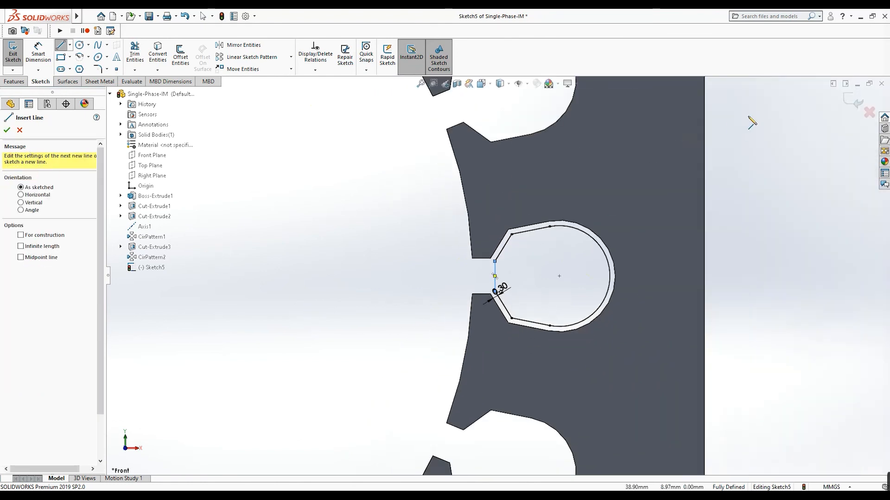
click(848, 101)
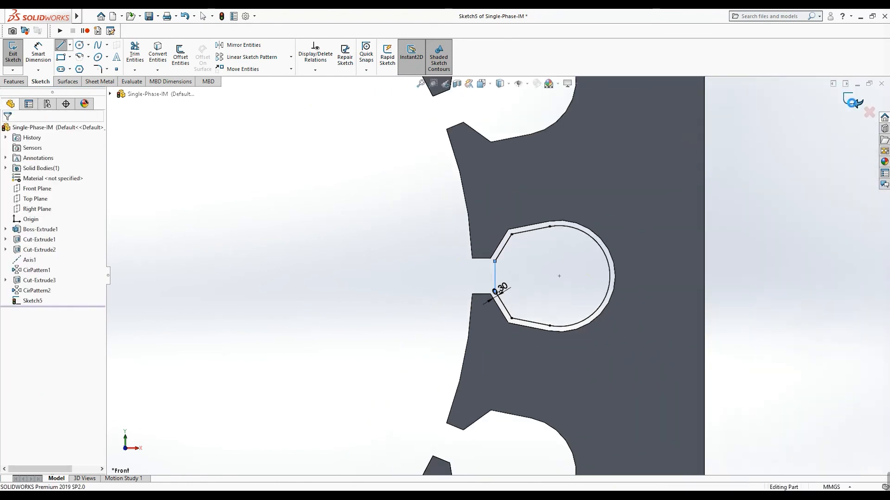
Extrude the inner slot profile as a boss with the Up To Surface end condition, ending at the stator's rear face.
scroll(478, 257, up, 5)
scroll(450, 220, down, 4)
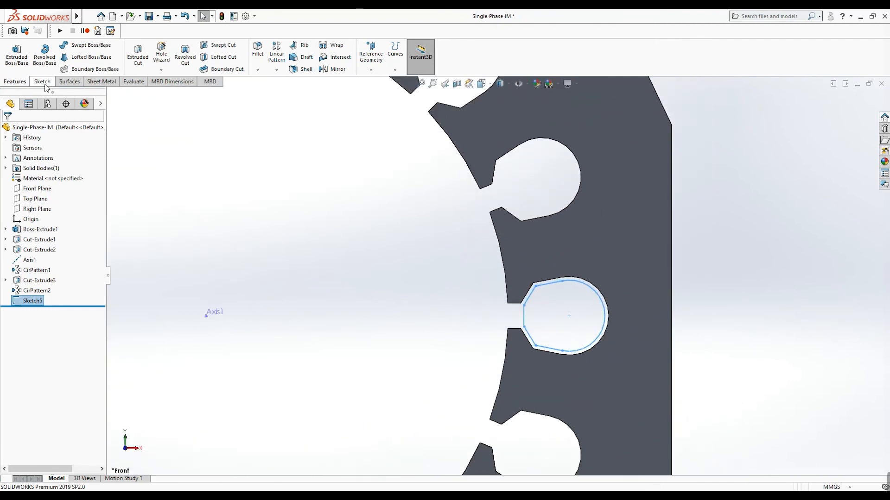
click(25, 63)
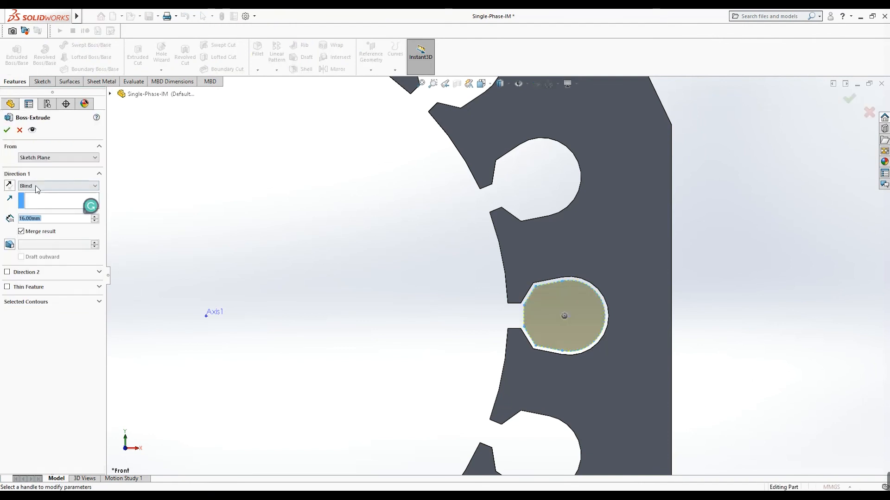
scroll(331, 310, up, 2)
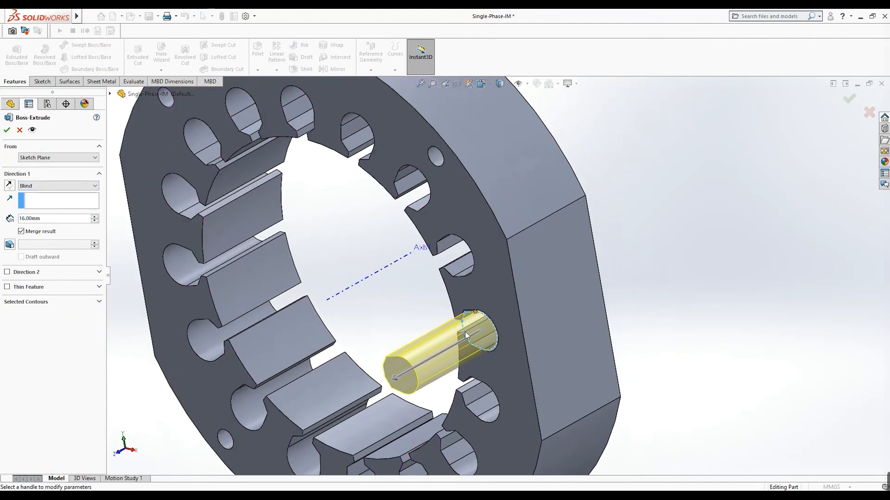
click(34, 184)
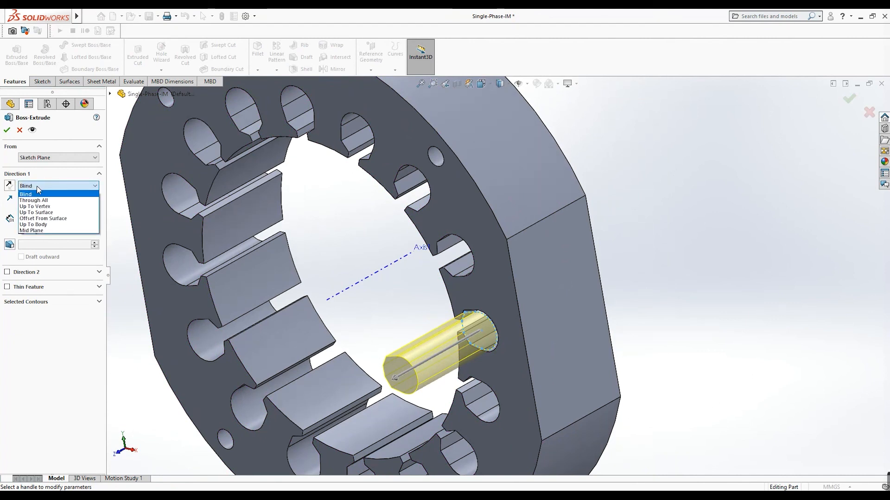
click(42, 212)
middle_drag(712, 275, 665, 295)
click(665, 295)
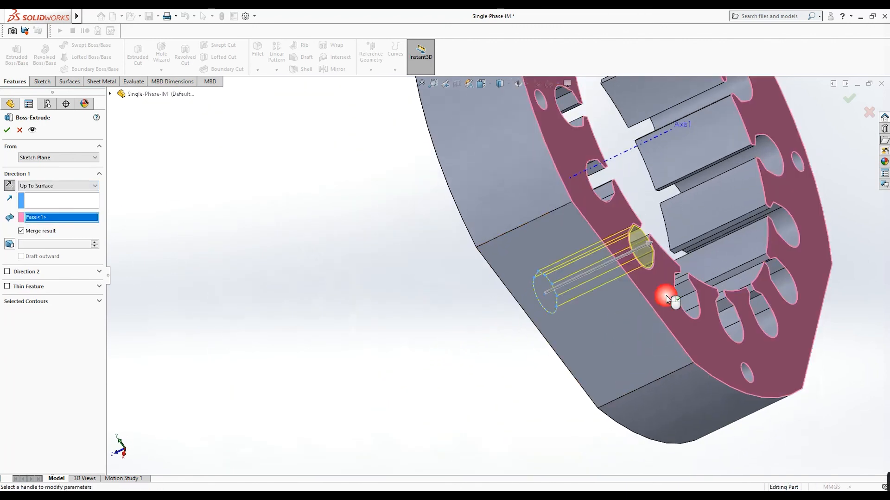
middle_drag(284, 280, 391, 346)
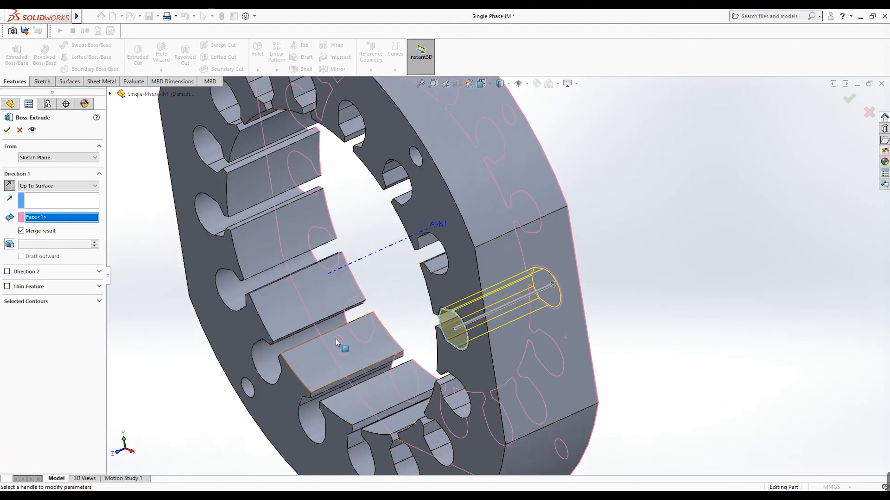
scroll(379, 331, up, 5)
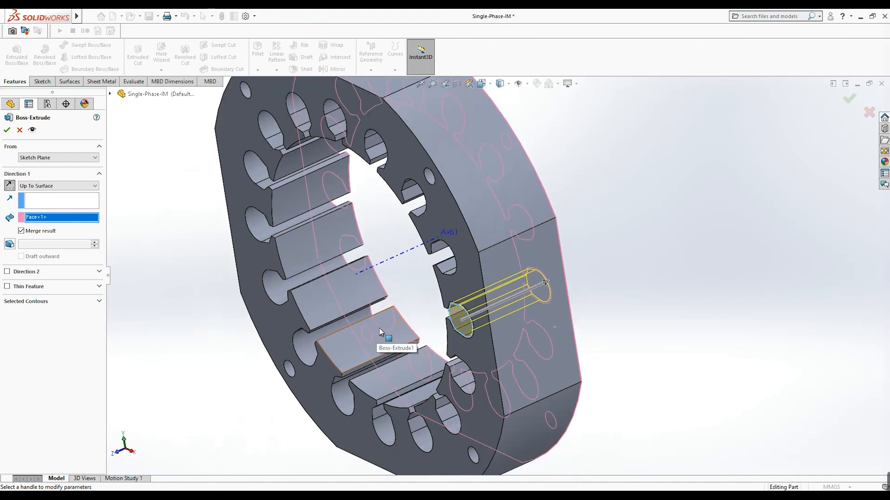
middle_drag(601, 321, 647, 311)
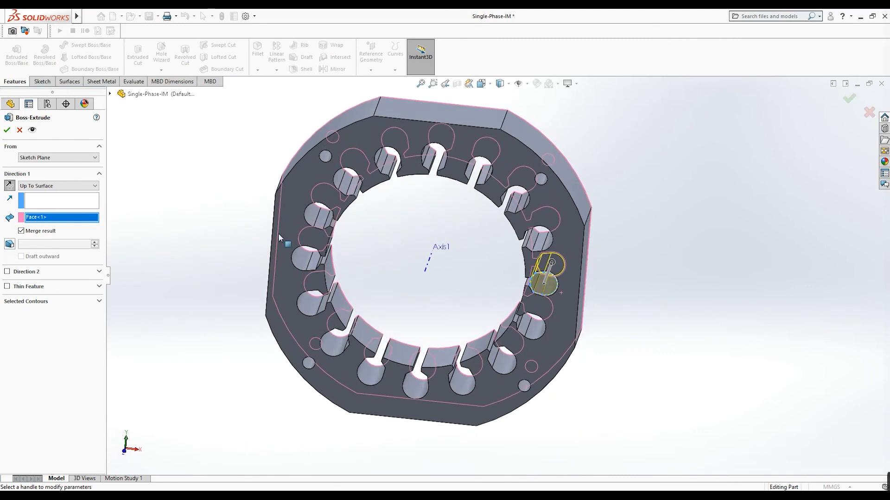
click(7, 130)
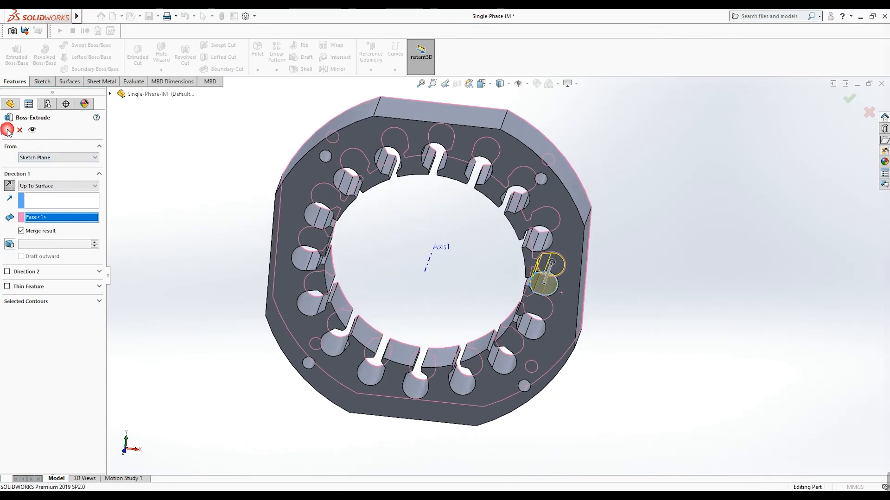
Assign Copper as the material of the solid body filling the right-hand slot and save the part.
middle_drag(411, 307, 380, 356)
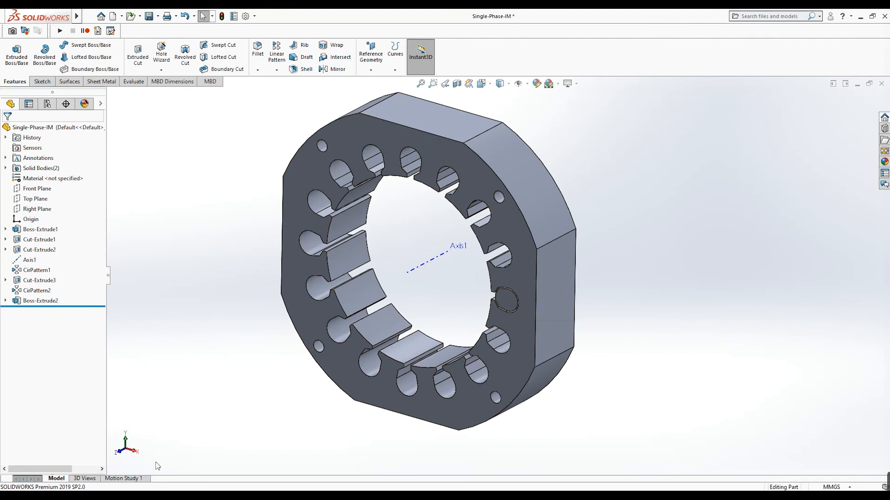
click(119, 456)
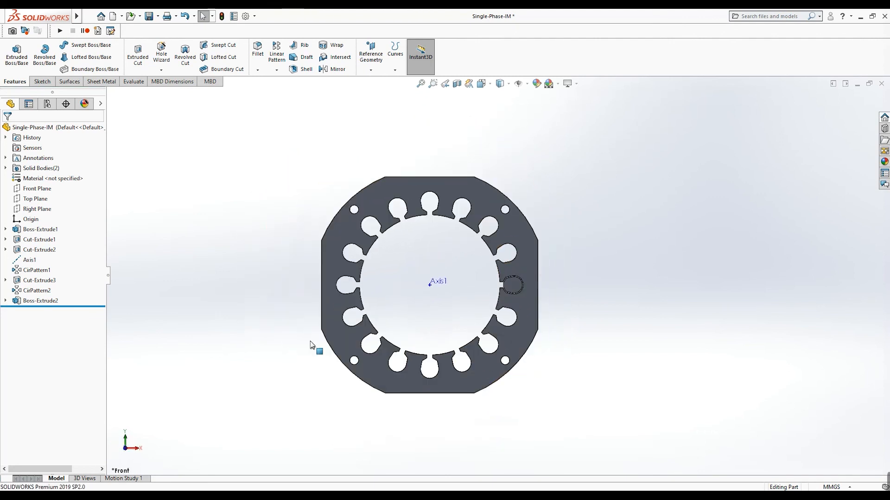
scroll(416, 270, down, 2)
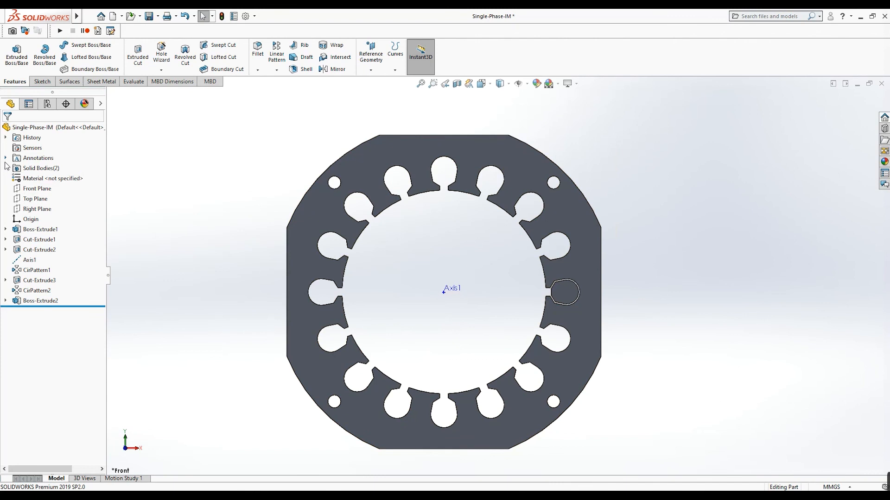
click(34, 175)
right_click(58, 190)
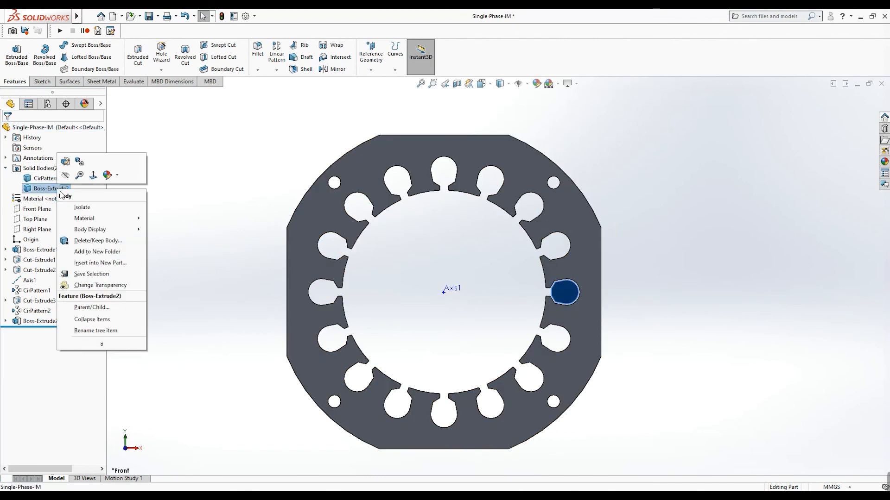
mouse_move(107, 218)
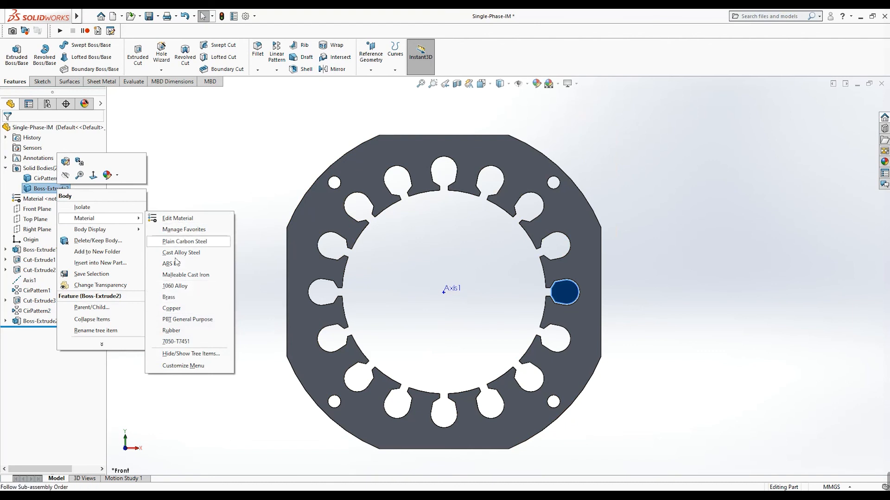
click(175, 309)
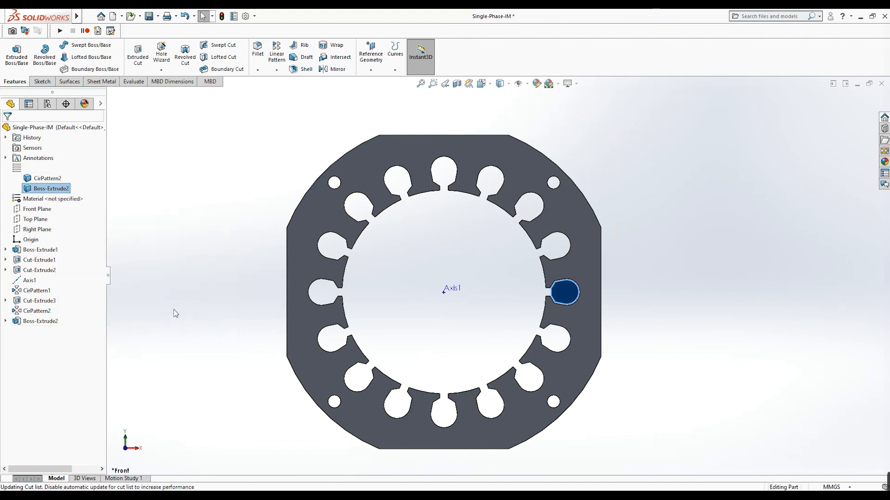
click(204, 307)
scroll(204, 307, up, 2)
middle_drag(325, 299, 302, 373)
click(148, 16)
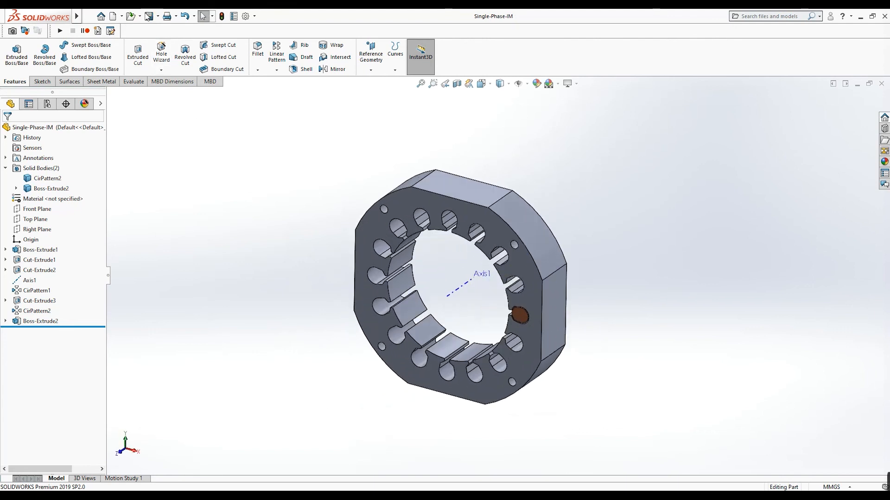
Try a circular pattern of the slot-filling extrusion feature around Axis1 with 16 instances spaced 360/16 degrees apart.
click(43, 321)
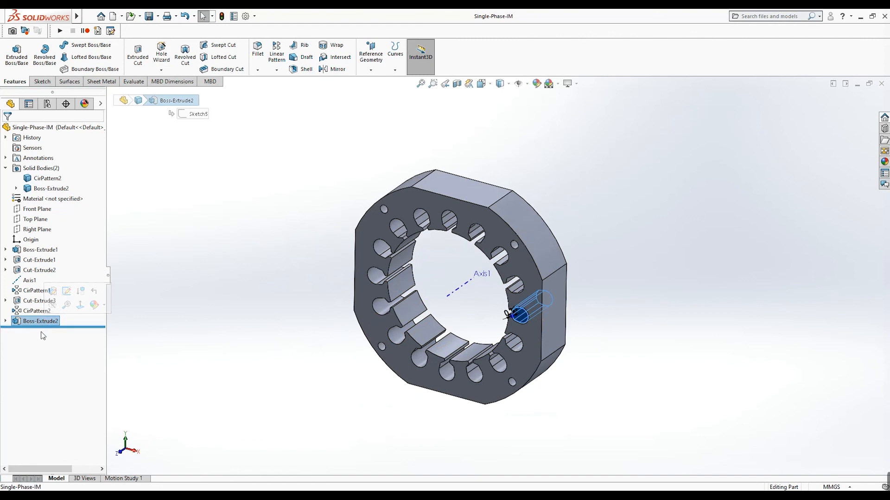
click(276, 69)
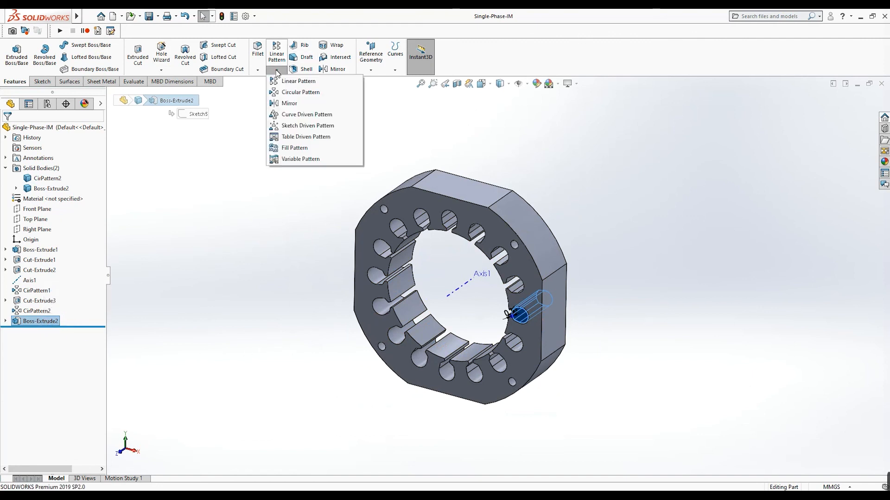
click(283, 95)
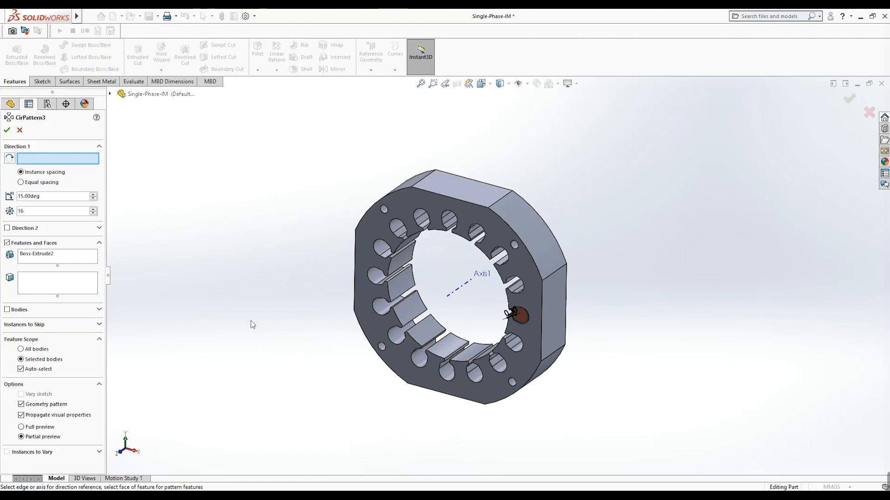
click(463, 284)
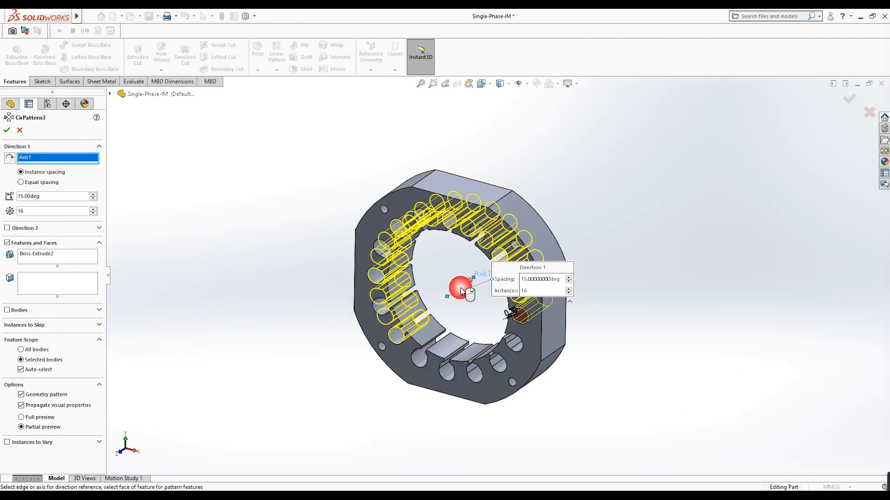
double_click(41, 197)
text(360/16)
key(Return)
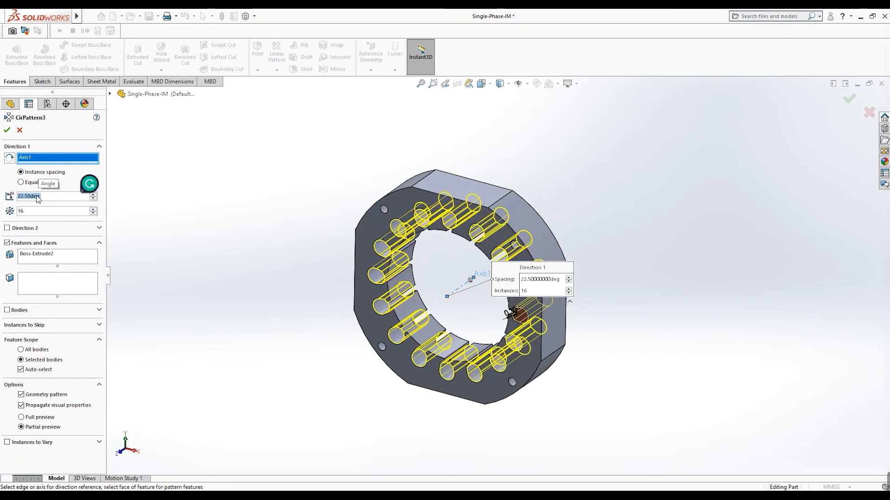
click(7, 131)
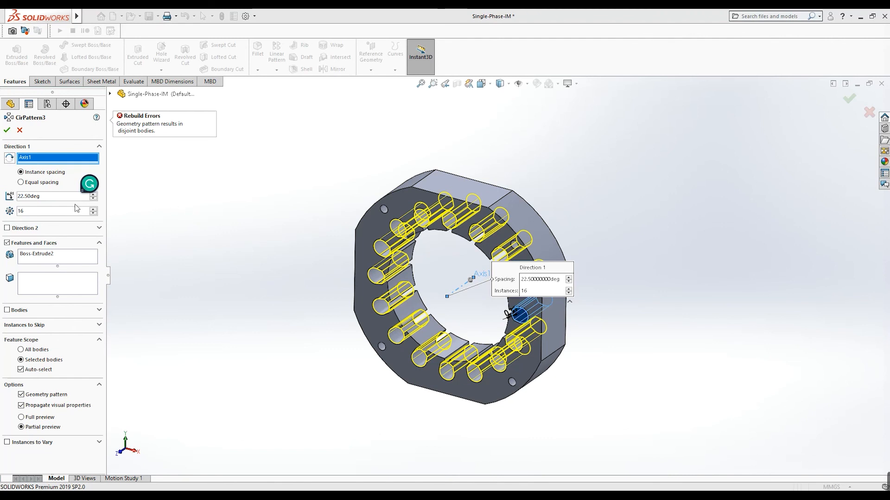
Switch the circular pattern from features to bodies, choose the copper slot body as the one to repeat, and accept it.
click(7, 243)
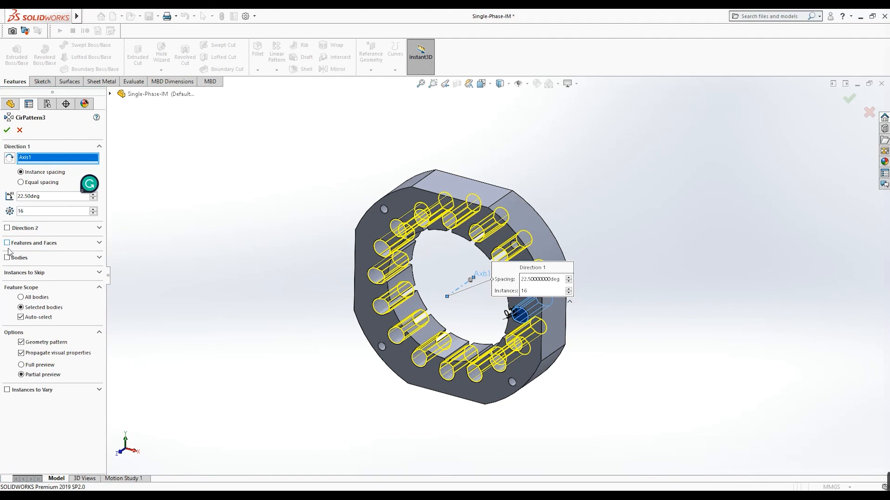
click(7, 258)
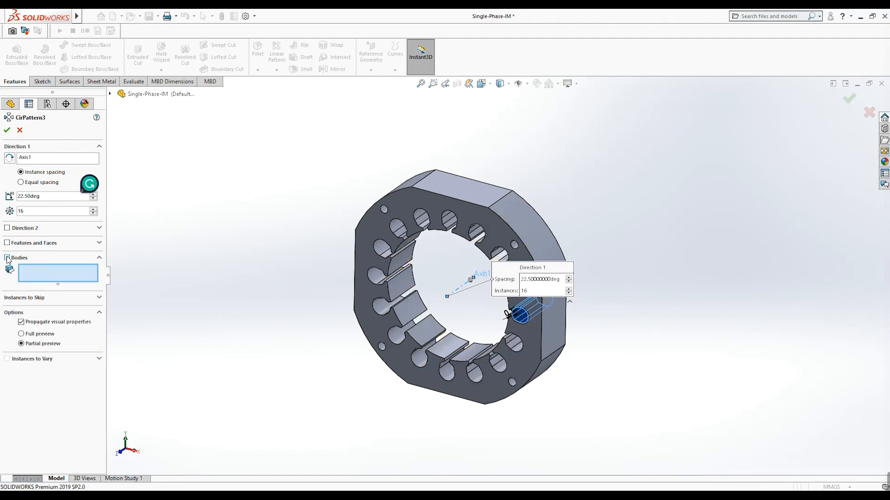
scroll(485, 322, down, 3)
scroll(573, 307, down, 5)
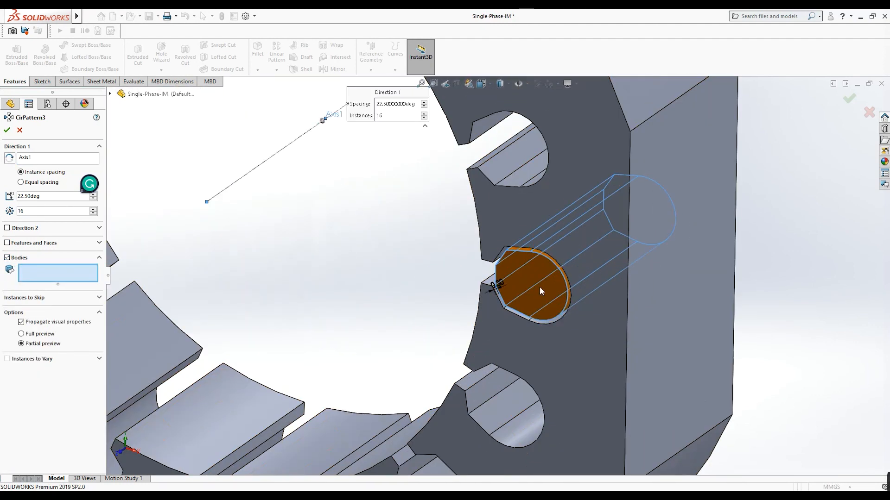
click(540, 286)
scroll(398, 332, up, 8)
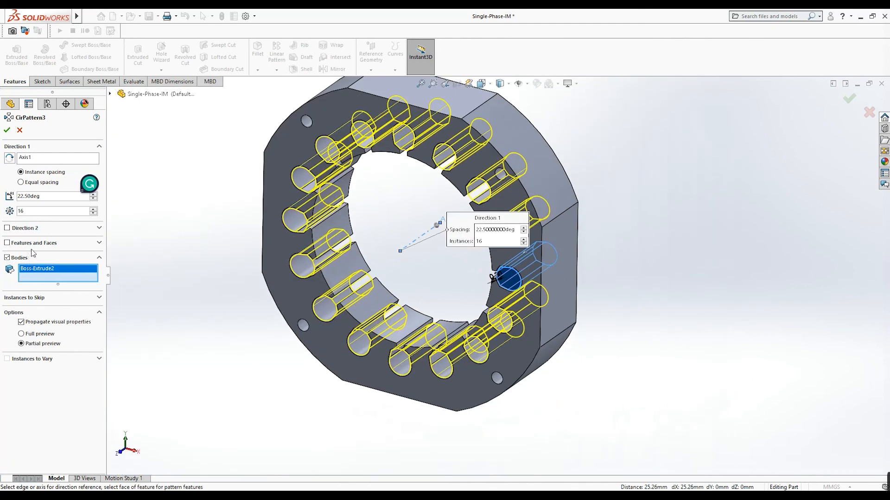
click(846, 99)
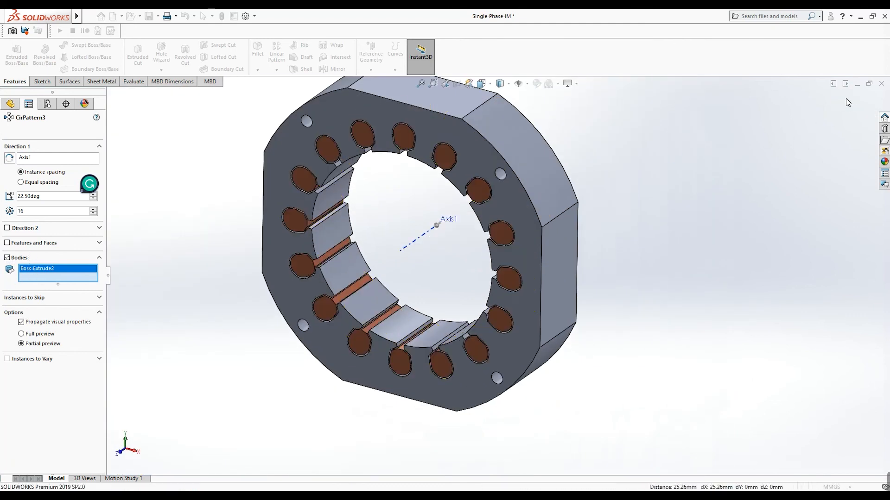
scroll(463, 292, up, 2)
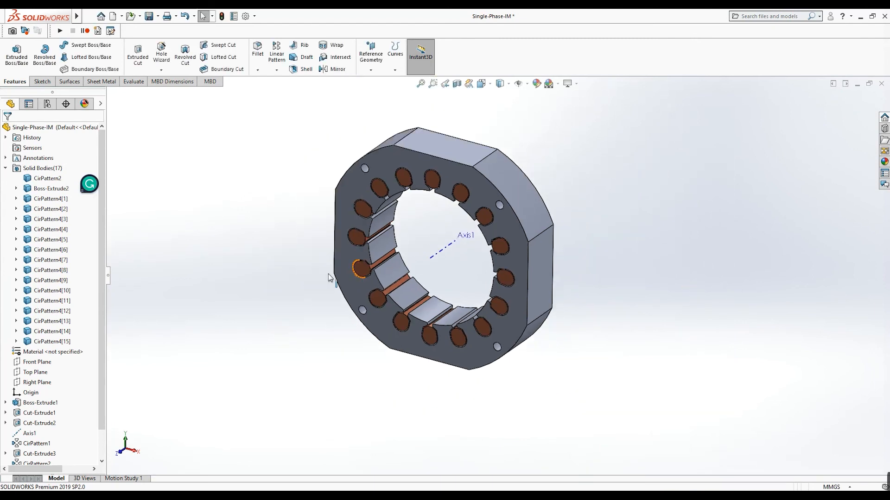
middle_drag(403, 278, 399, 257)
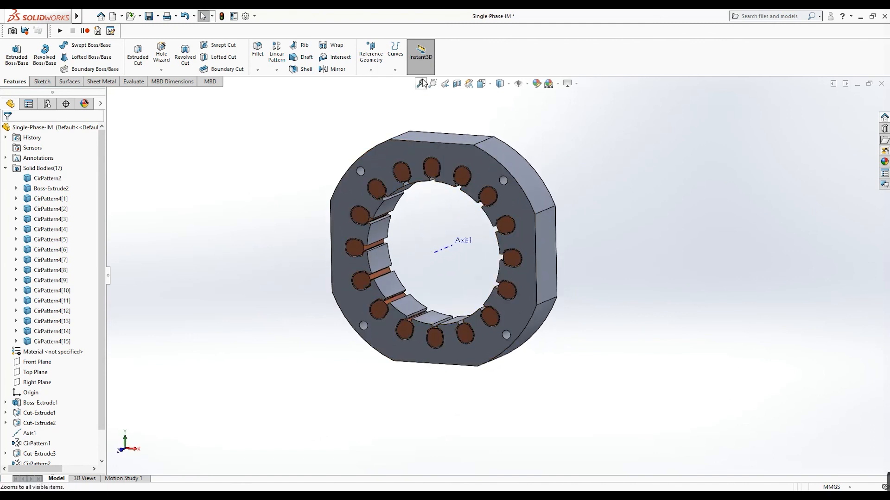
scroll(374, 268, down, 3)
scroll(313, 311, up, 2)
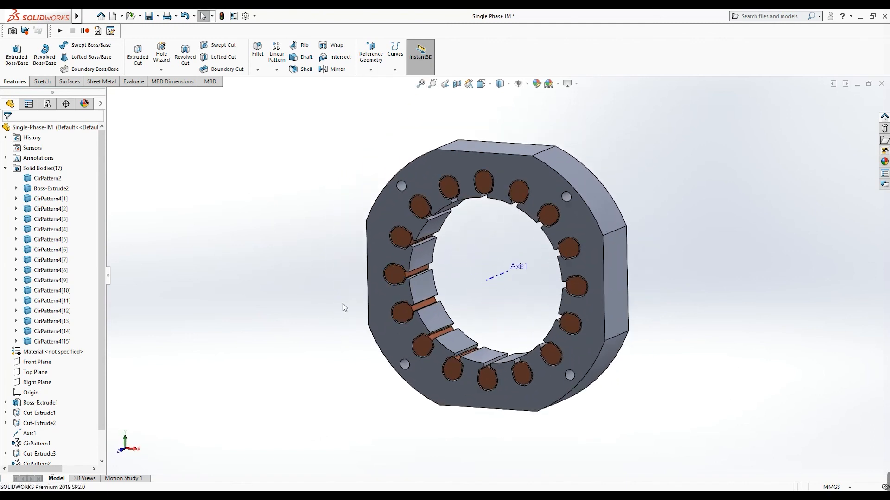
middle_drag(498, 269, 526, 297)
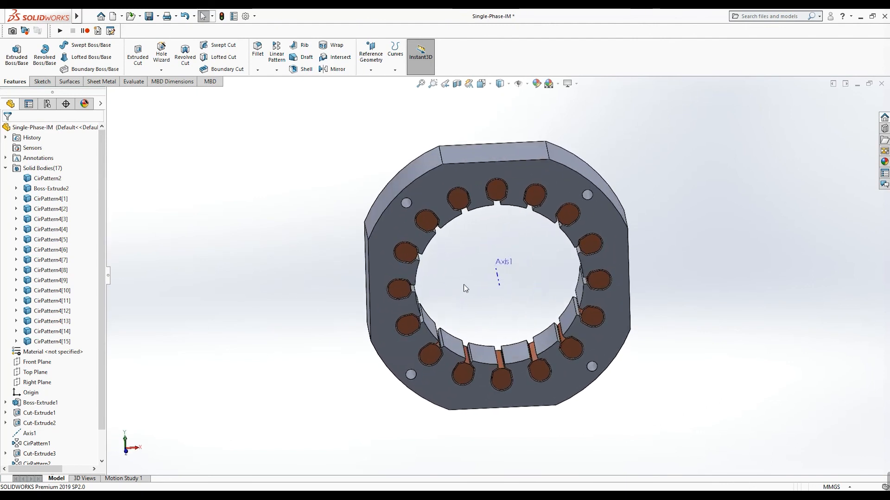